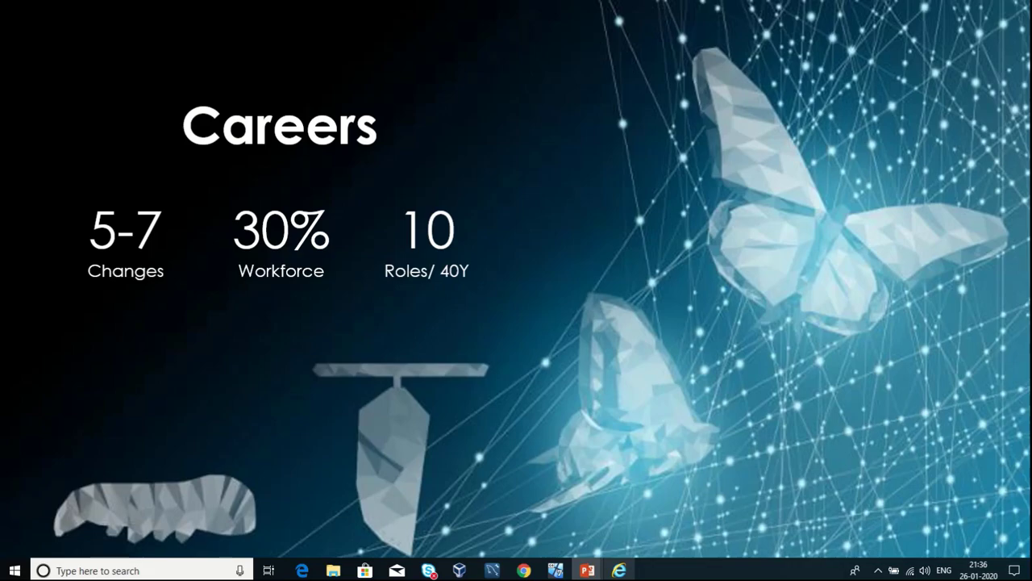
# Step: Advance the slideshow past the today-onboarding and Errors vs Time slides to the Aloha title slide
pyautogui.press('Right')
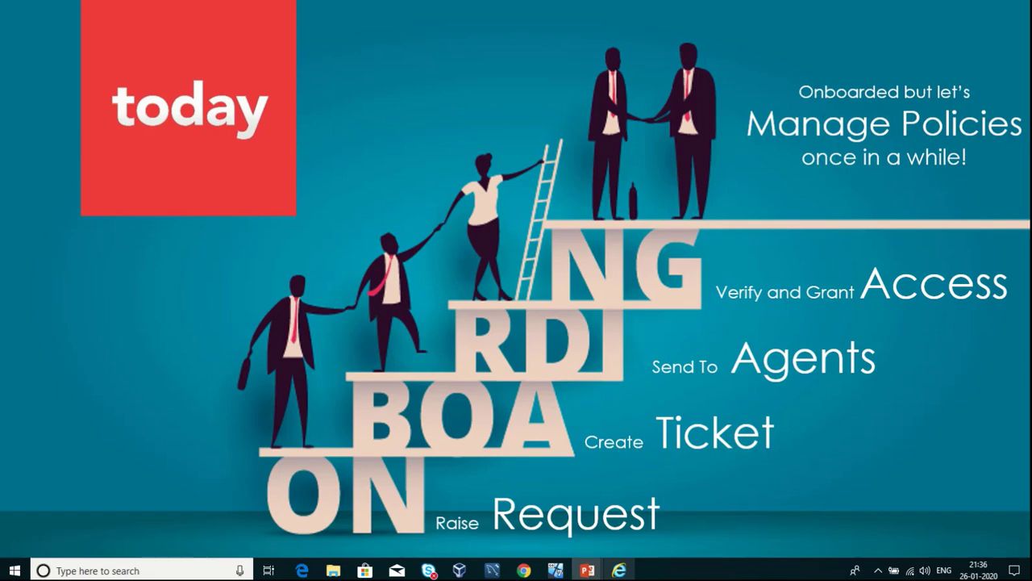
pyautogui.press('Right')
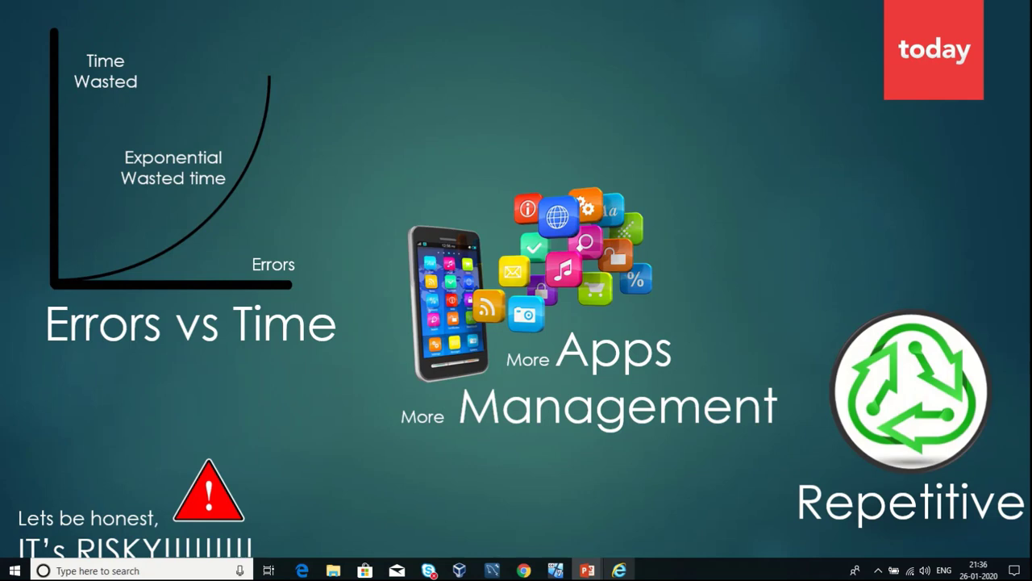
pyautogui.press('Right')
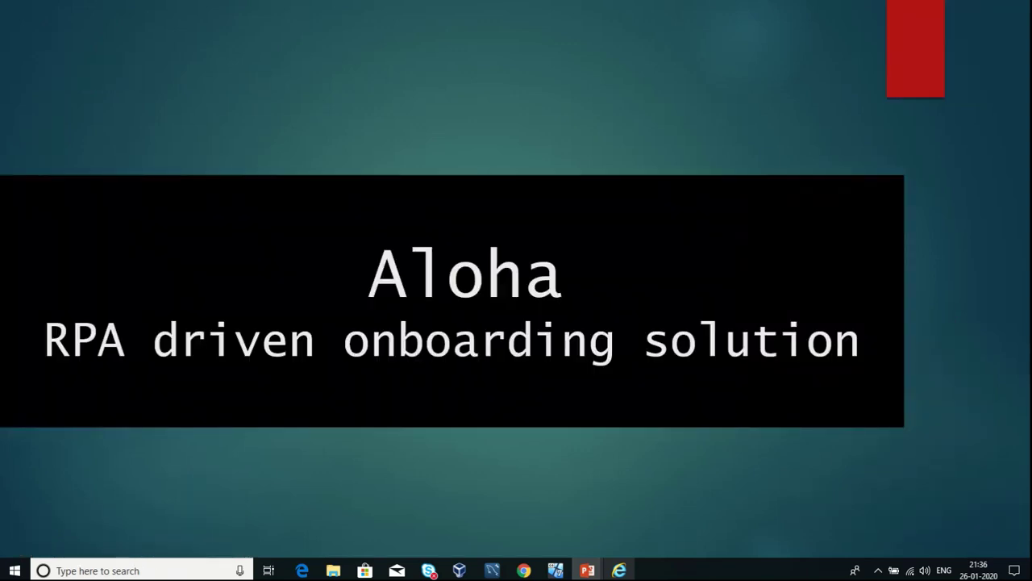
# Step: Advance through the User Details to Access Granted diagram and savings slides to 'Thank You!'
pyautogui.press('Right')
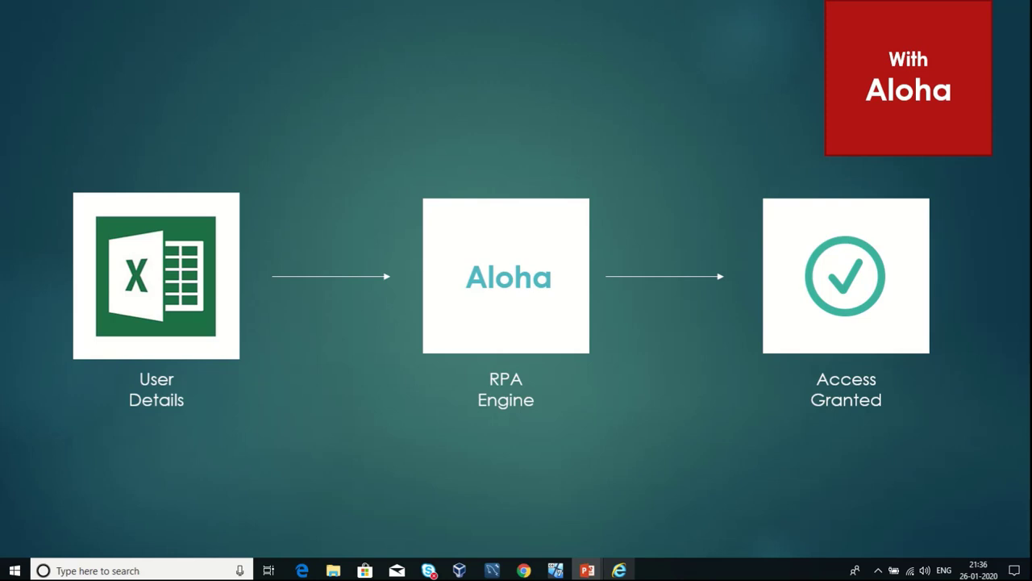
pyautogui.press('Right')
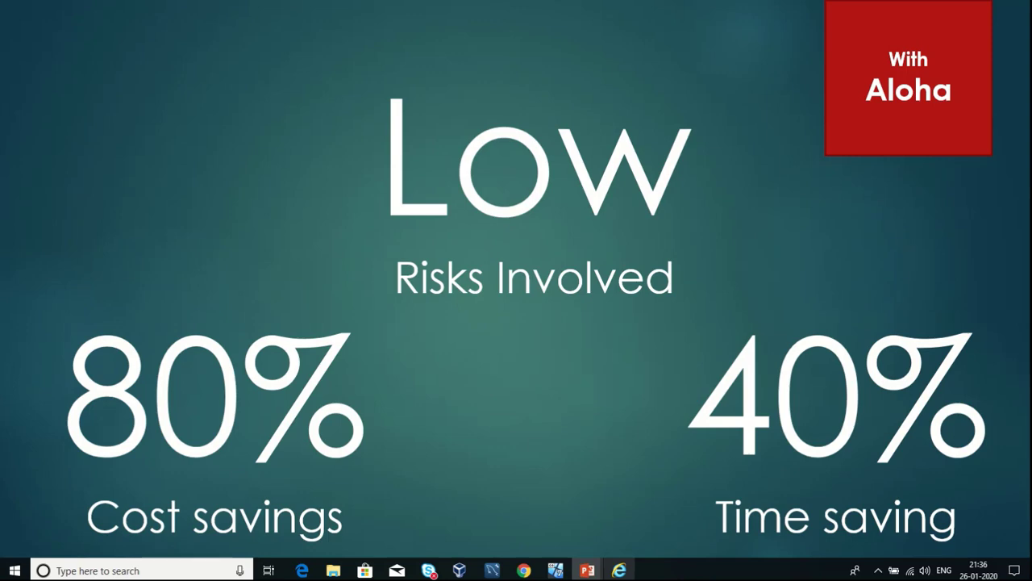
pyautogui.press('Right')
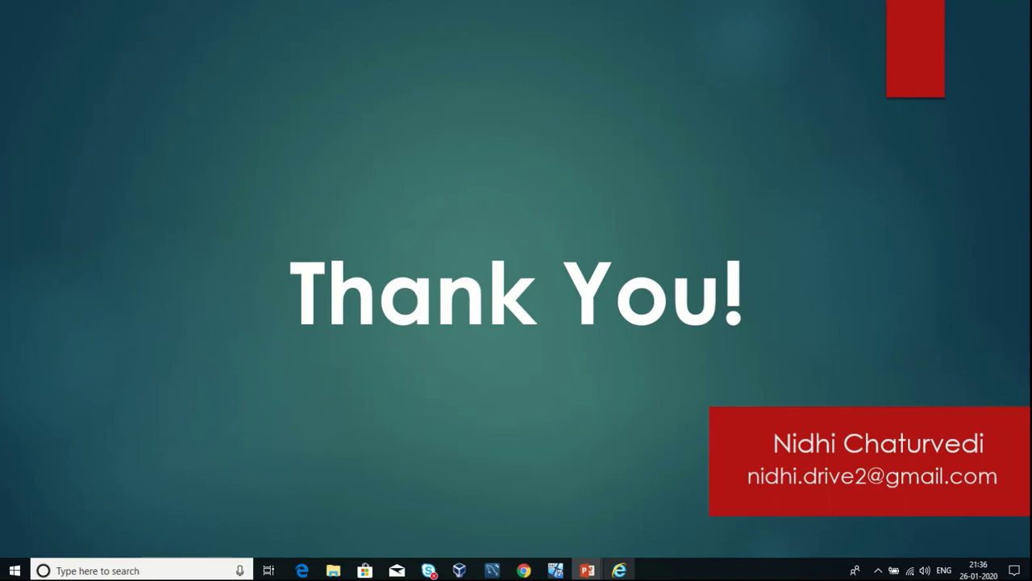
# Step: Send Insert Ctrl-Alt-Del to the RPA virtual machine and sign in with the account password
pyautogui.click(556, 570)
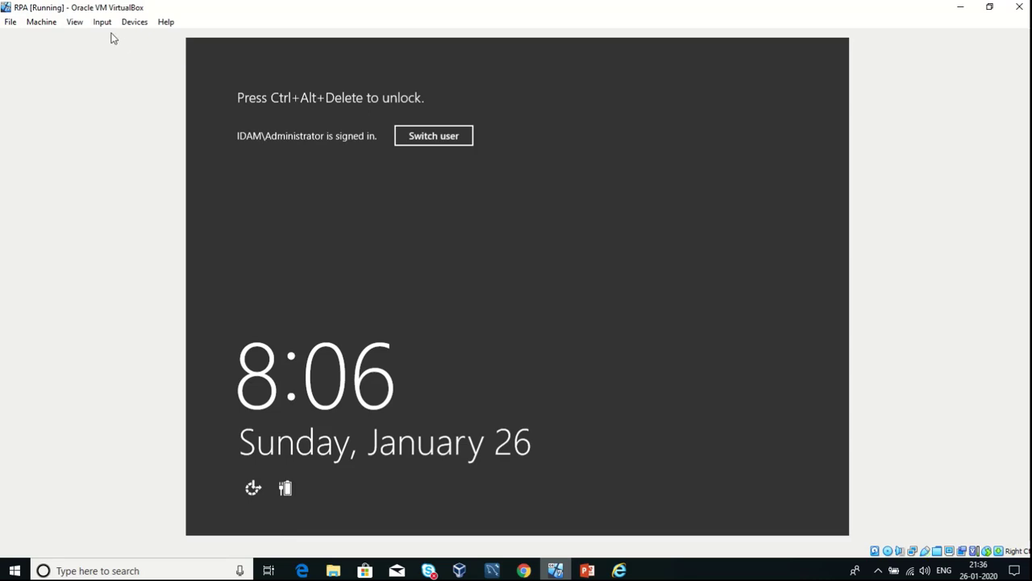
pyautogui.click(102, 22)
pyautogui.moveTo(179, 44)
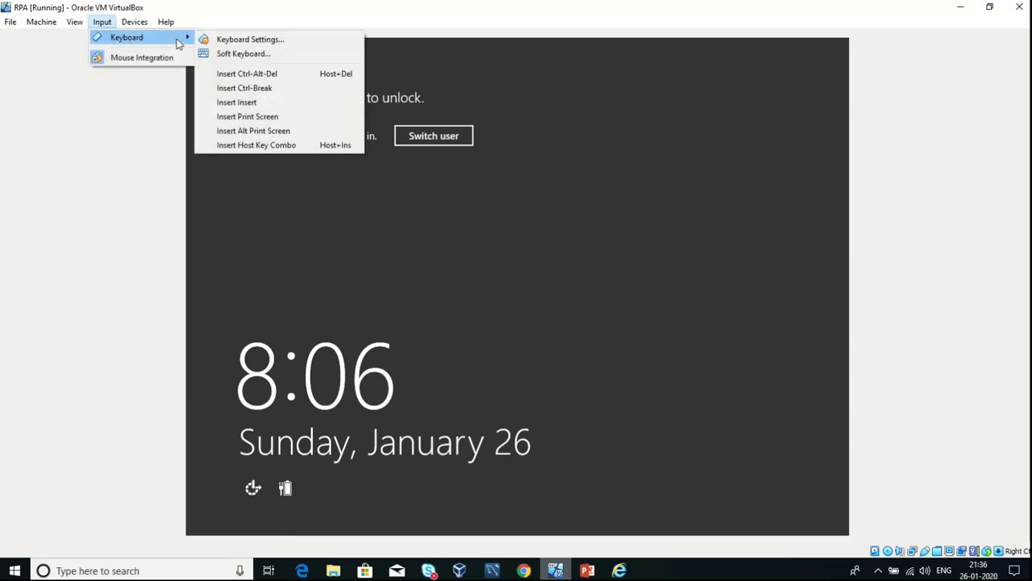
pyautogui.click(234, 75)
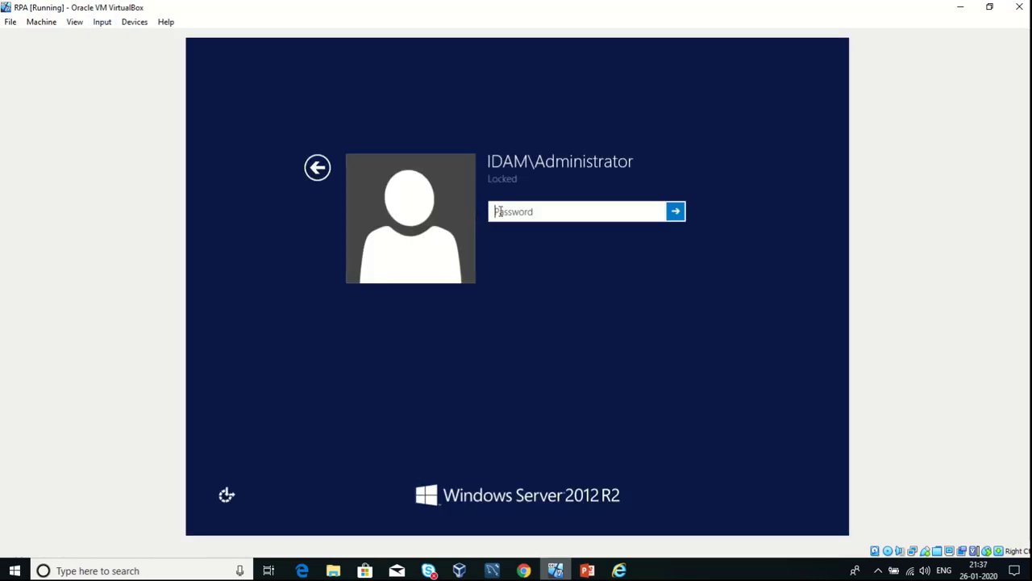
pyautogui.press('Return')
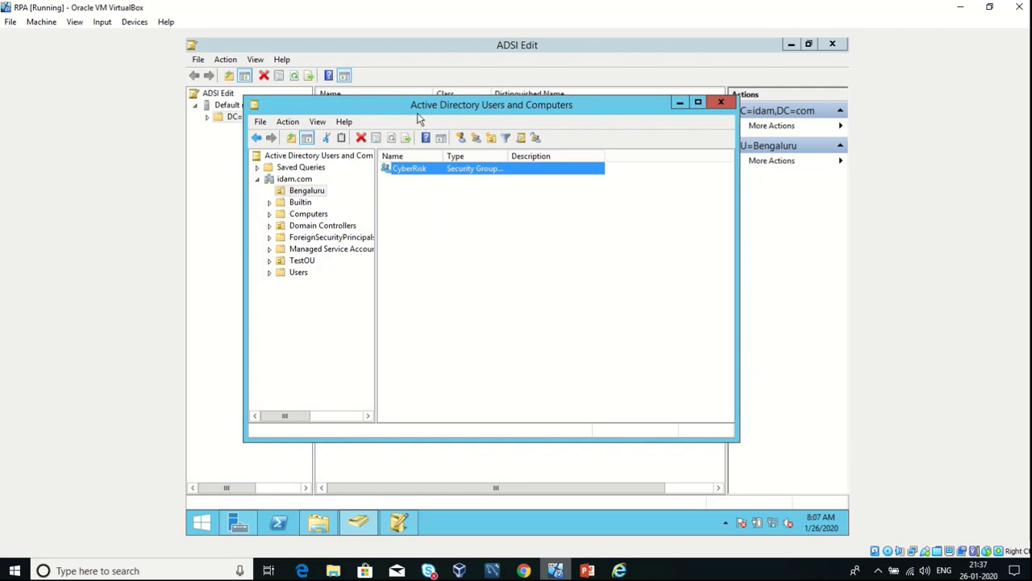
# Step: Browse idam.com to the Bengaluru OU's CyberRisk group, then switch to MySQL Workbench
pyautogui.moveTo(442, 116); pyautogui.dragTo(489, 114)
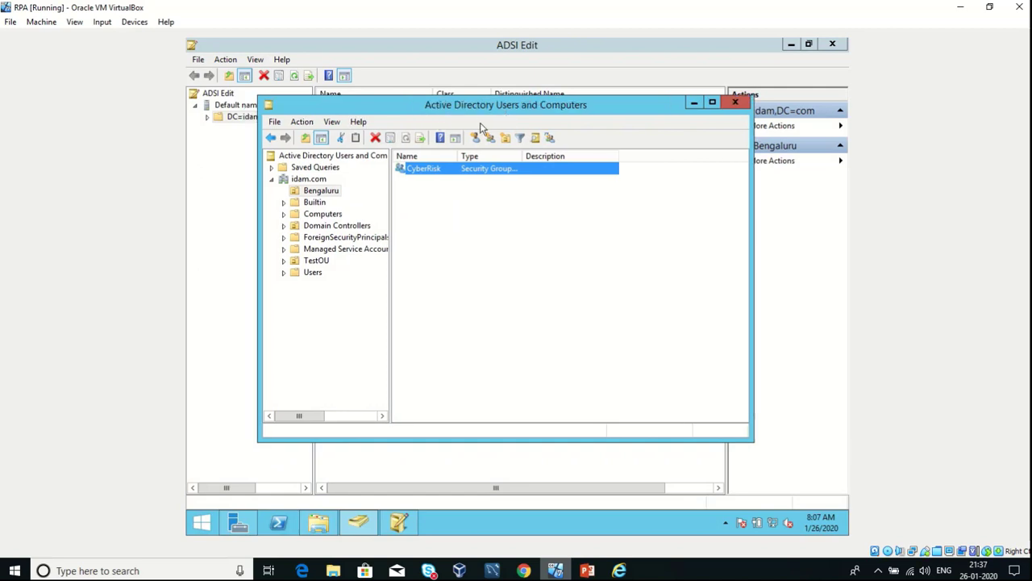
pyautogui.click(310, 180)
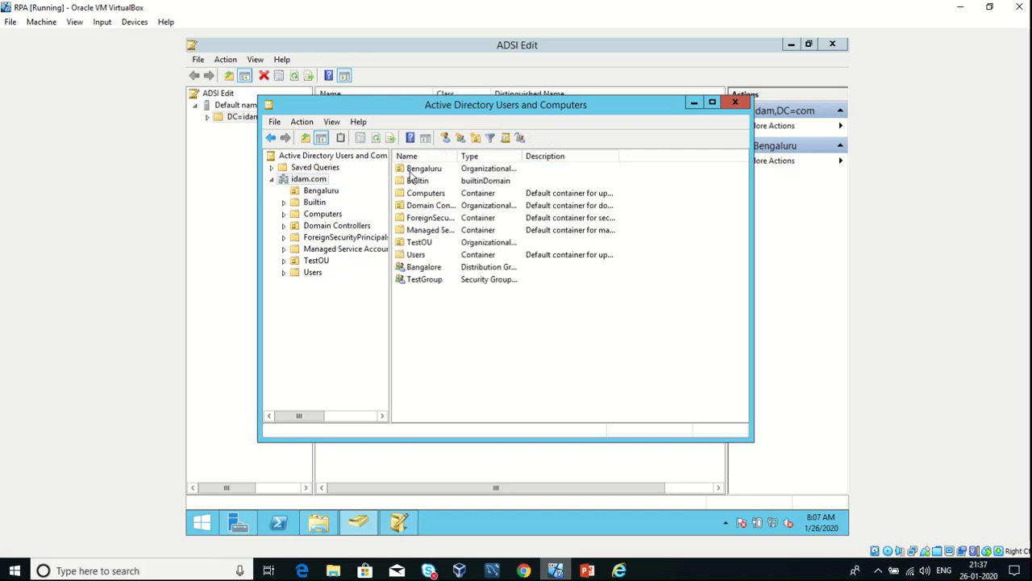
pyautogui.click(326, 194)
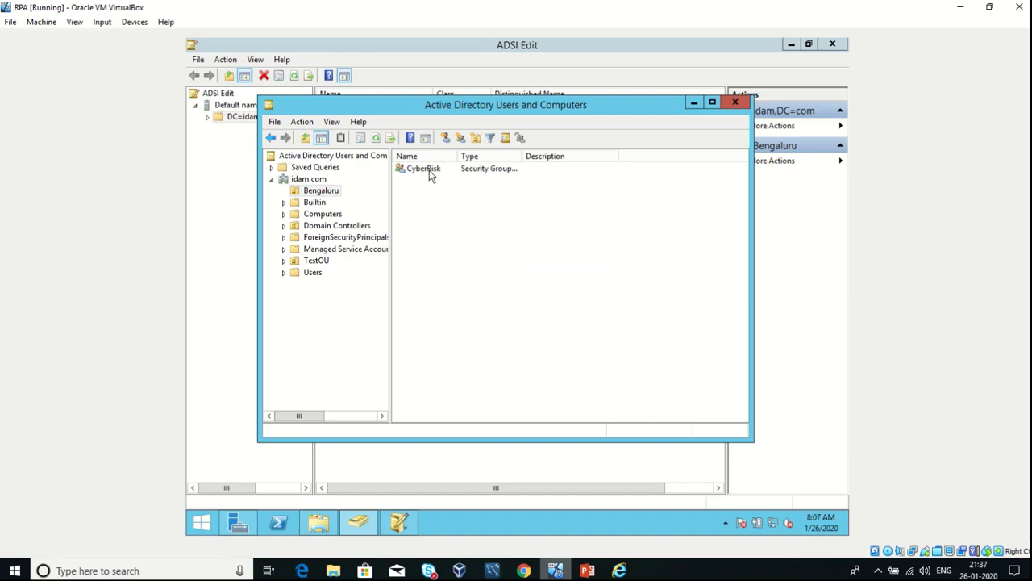
pyautogui.click(430, 171)
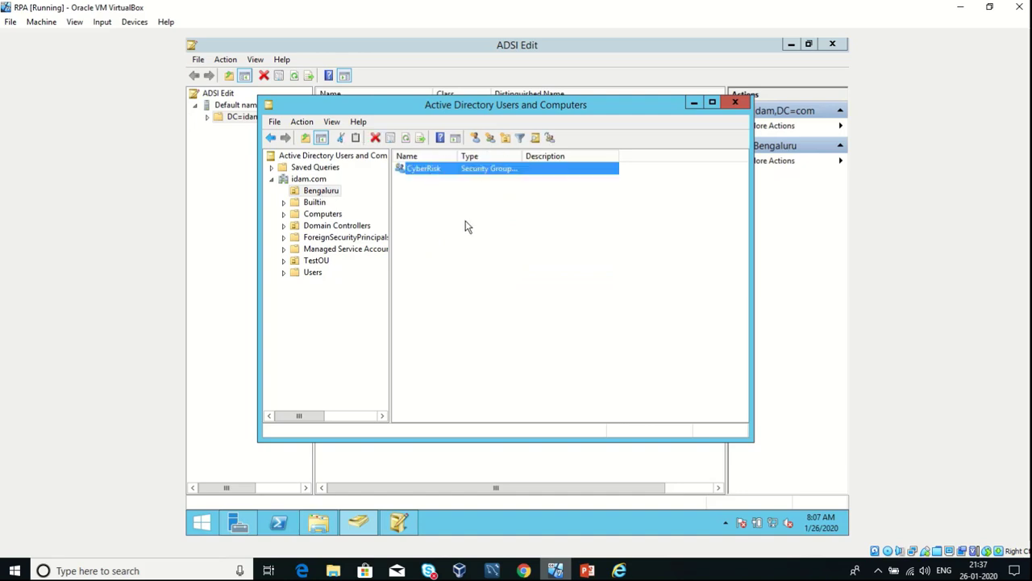
pyautogui.click(692, 104)
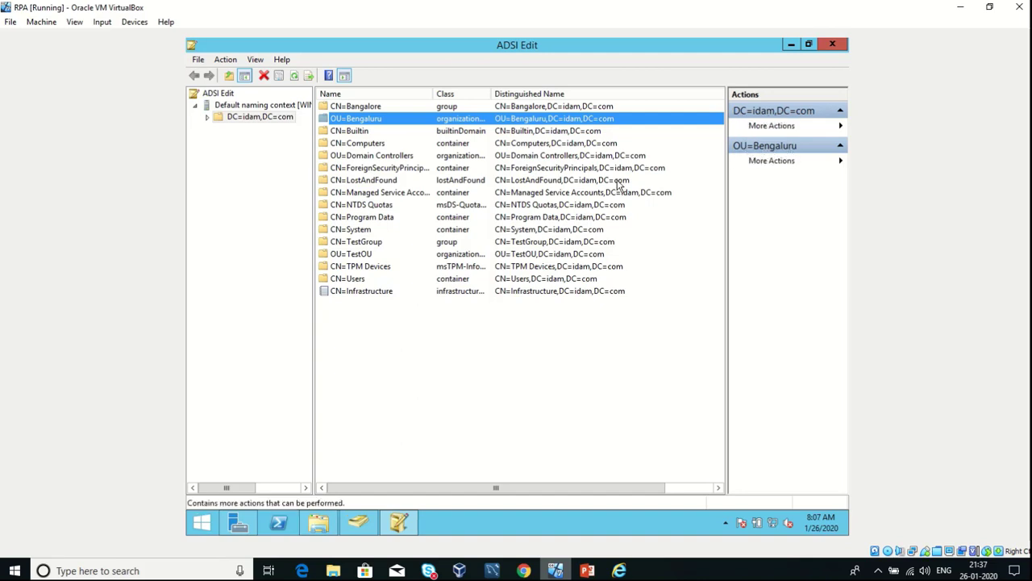
pyautogui.click(492, 570)
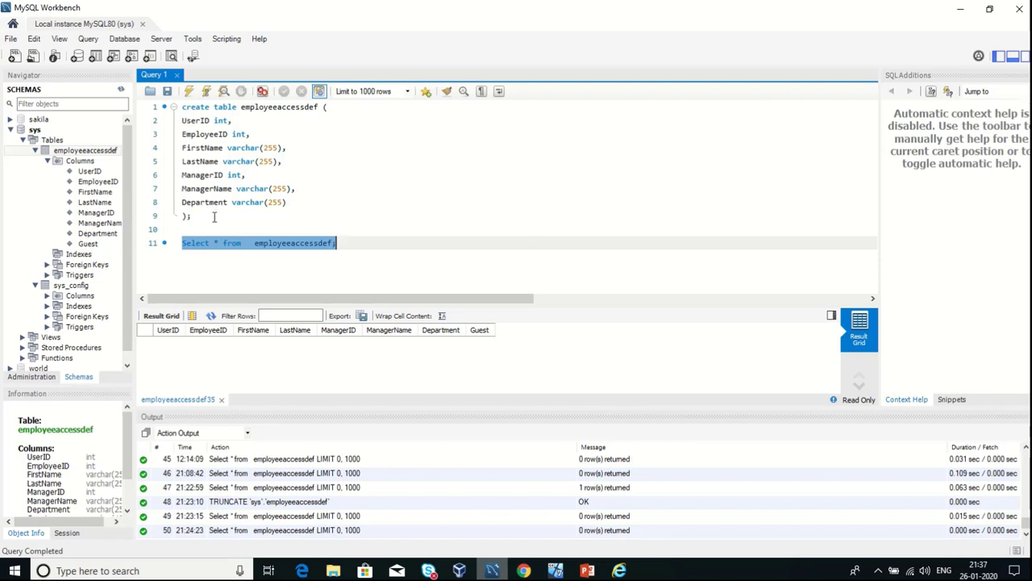
# Step: Execute the 'Select * from employeeaccessdef;' query on line 11
pyautogui.press('Right')
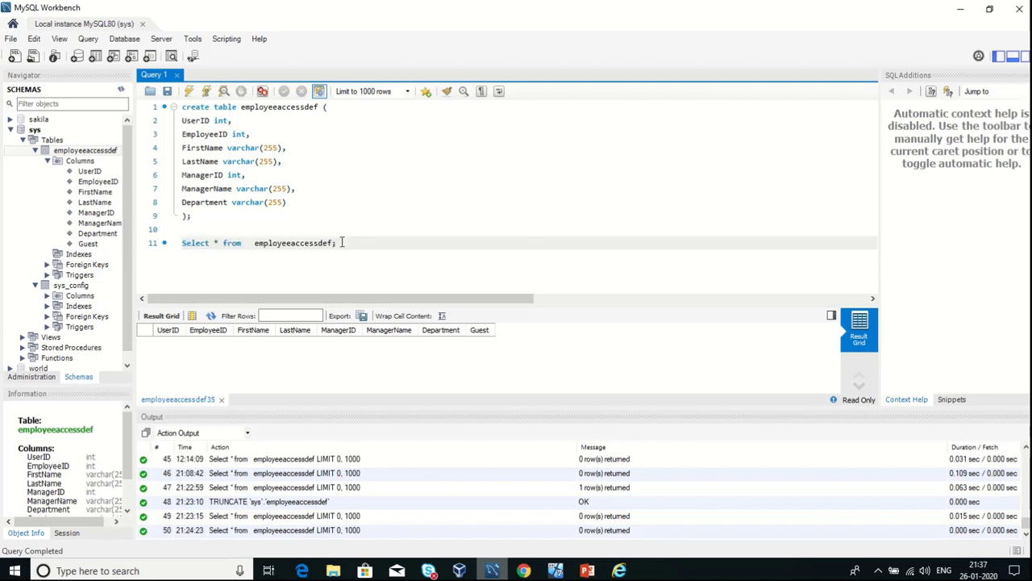
pyautogui.moveTo(342, 242); pyautogui.dragTo(169, 243)
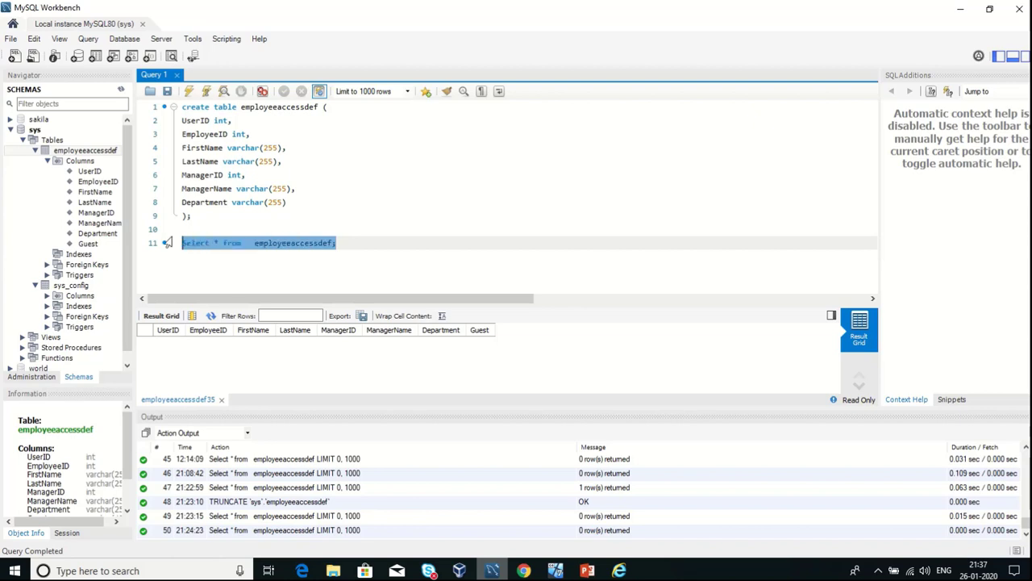
pyautogui.click(189, 91)
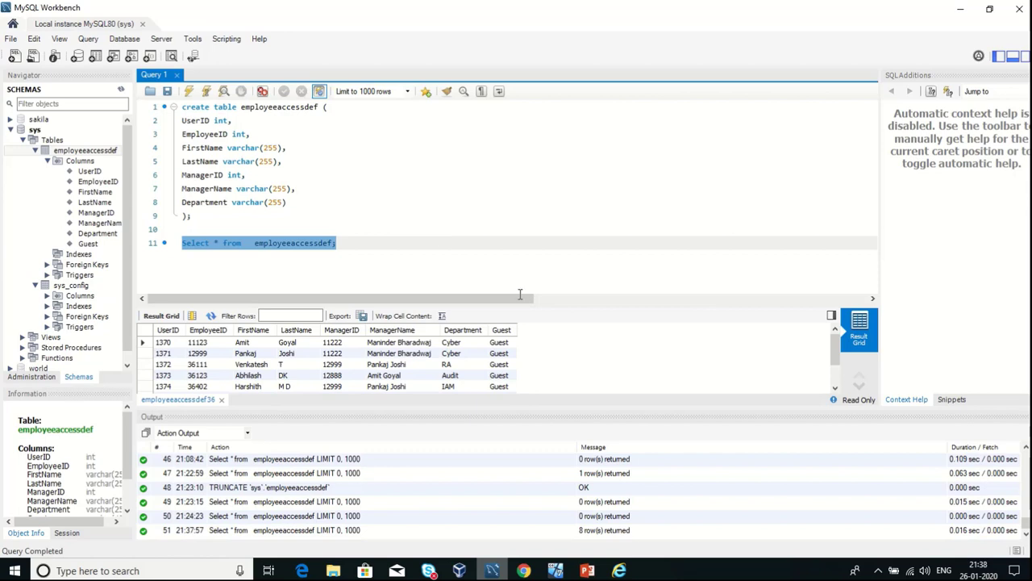
# Step: Scroll the 8 returned rows (UserIDs 1370–1377) and select employeeaccessdef in the Navigator
pyautogui.click(836, 388)
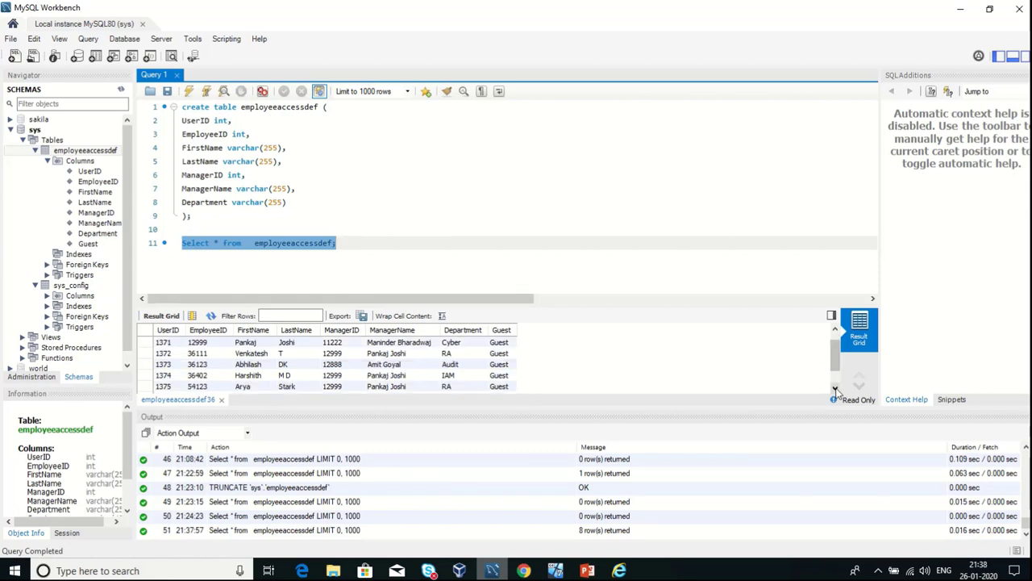
pyautogui.click(836, 389)
pyautogui.click(835, 388)
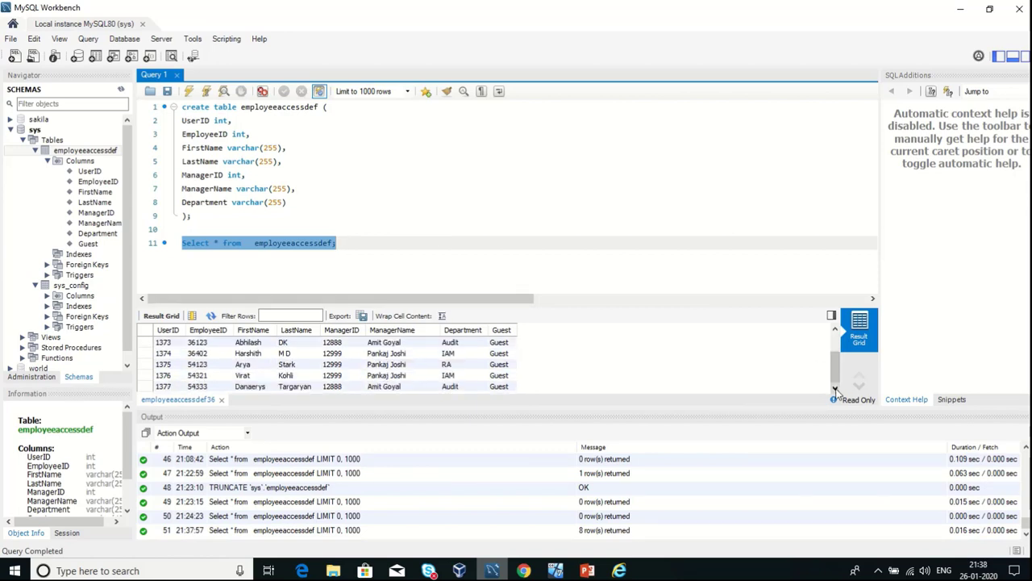
pyautogui.click(835, 330)
pyautogui.click(836, 331)
pyautogui.click(835, 331)
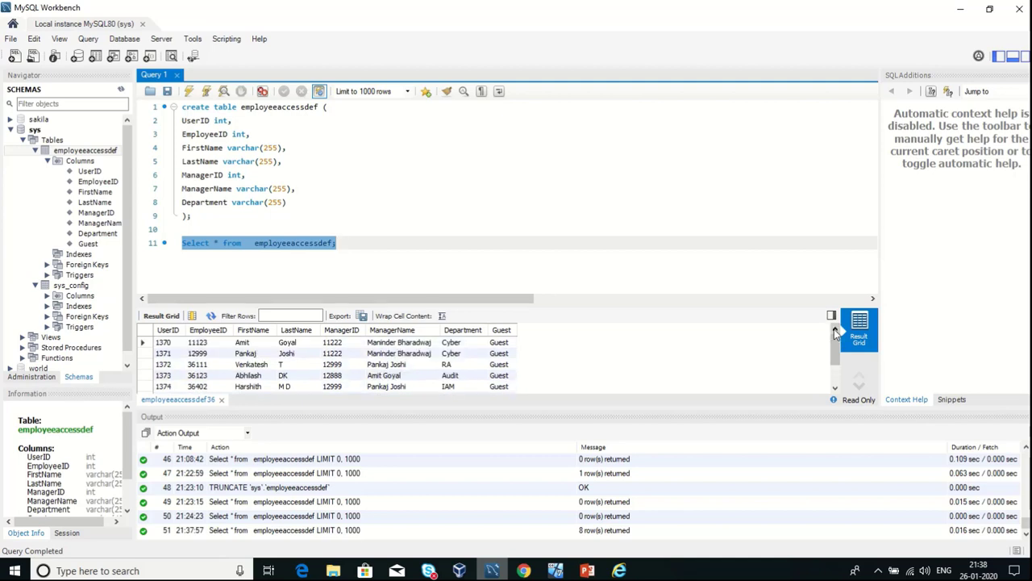
pyautogui.click(71, 150)
pyautogui.rightClick(69, 152)
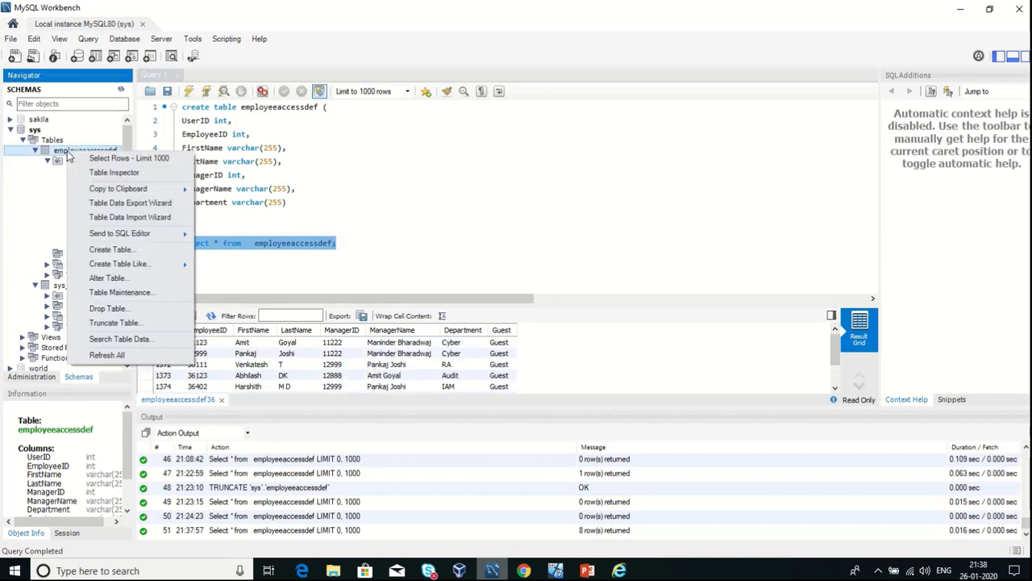
# Step: Truncate employeeaccessdef, re-run the SELECT to confirm it returns no rows, then switch to Gmail
pyautogui.click(113, 322)
pyautogui.click(470, 297)
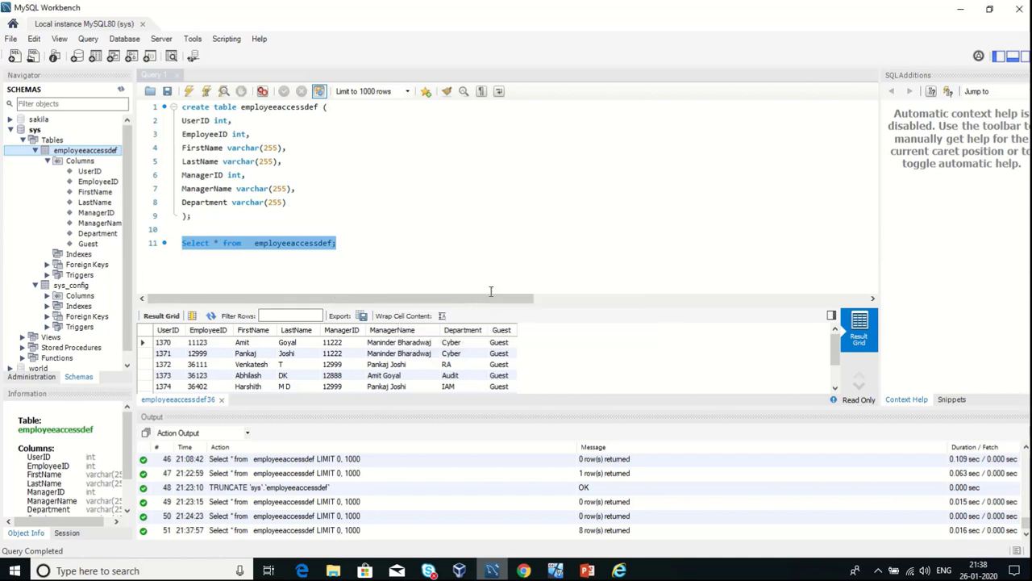
pyautogui.click(352, 244)
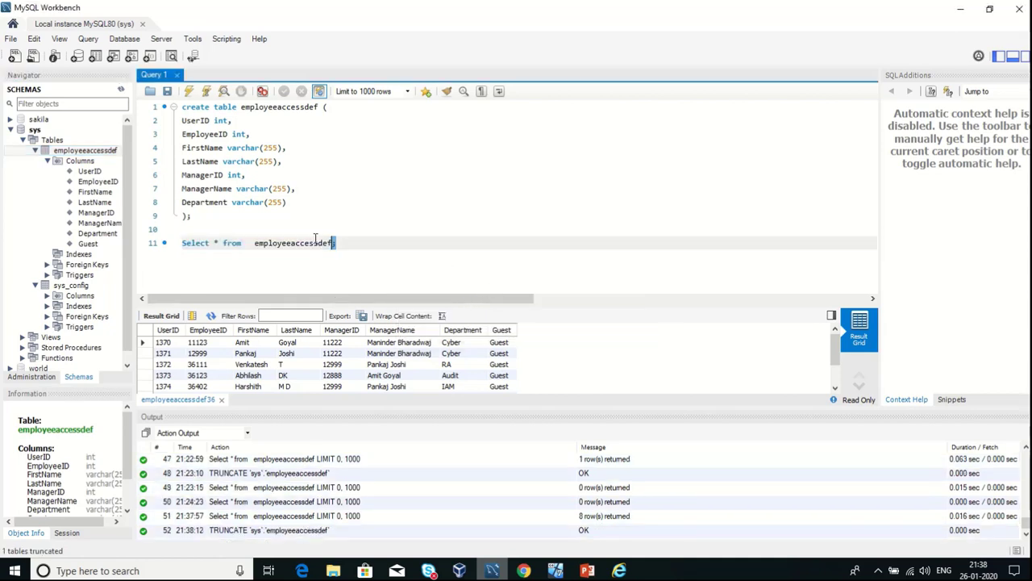
pyautogui.moveTo(352, 243); pyautogui.dragTo(183, 242)
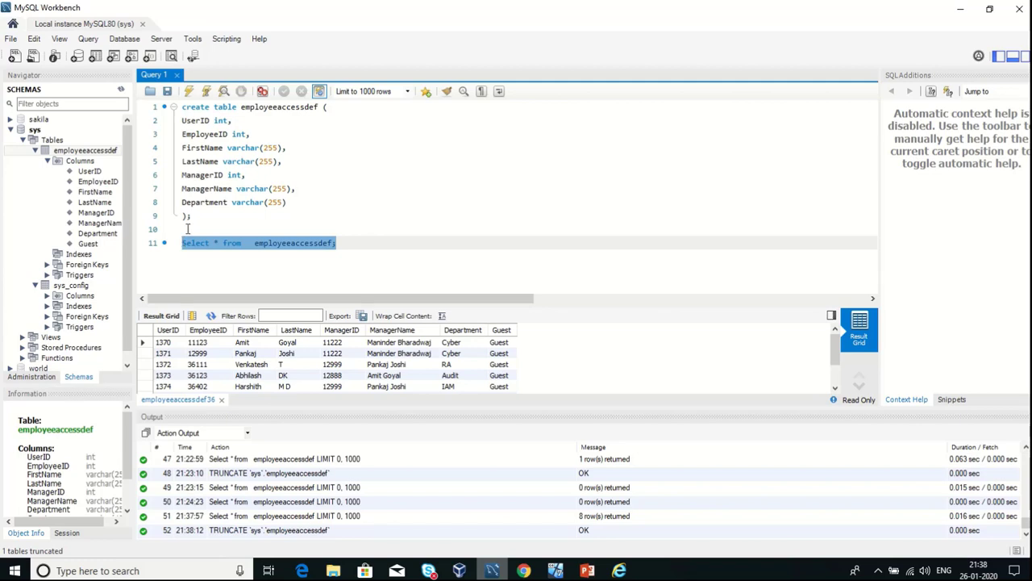
pyautogui.click(189, 92)
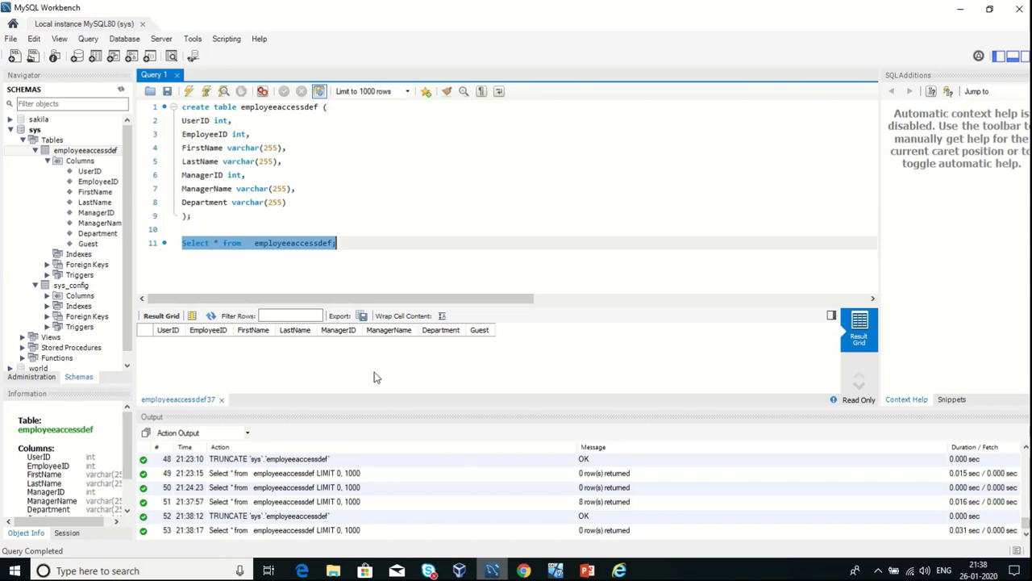
pyautogui.click(525, 569)
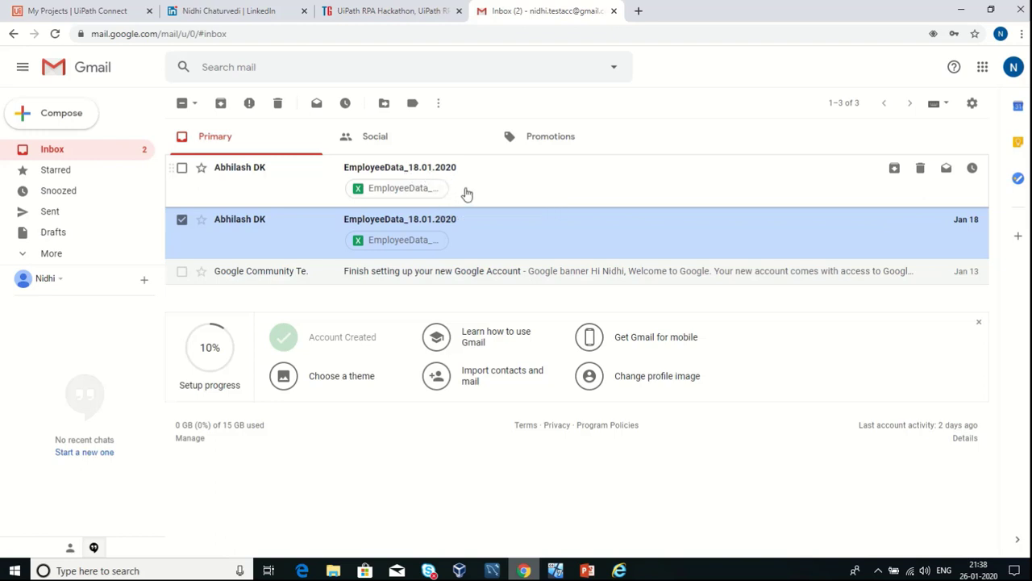
# Step: Open the first EmployeeData_18.01.2020 email and preview its four-row employee spreadsheet attachment
pyautogui.click(466, 192)
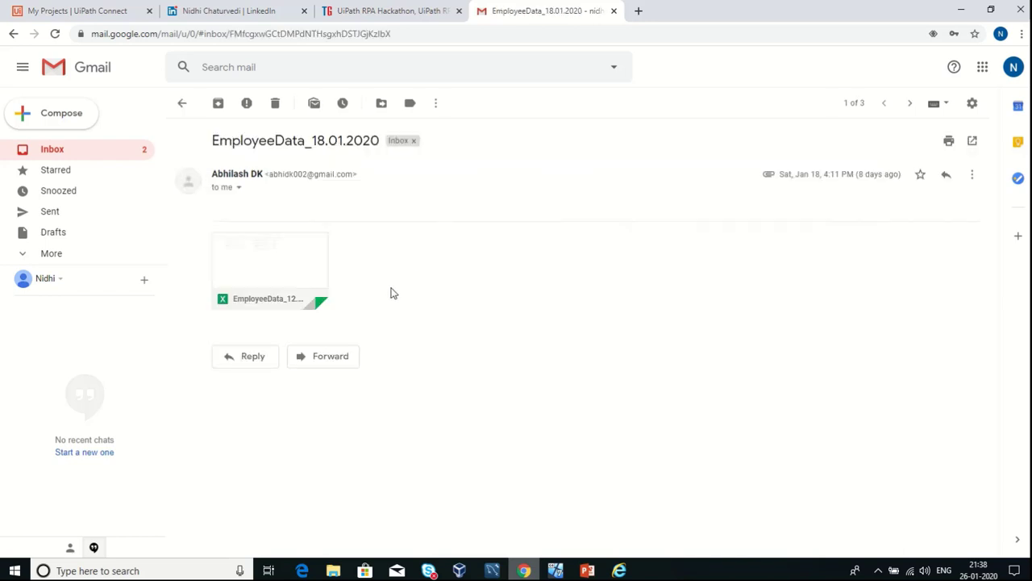
pyautogui.click(282, 270)
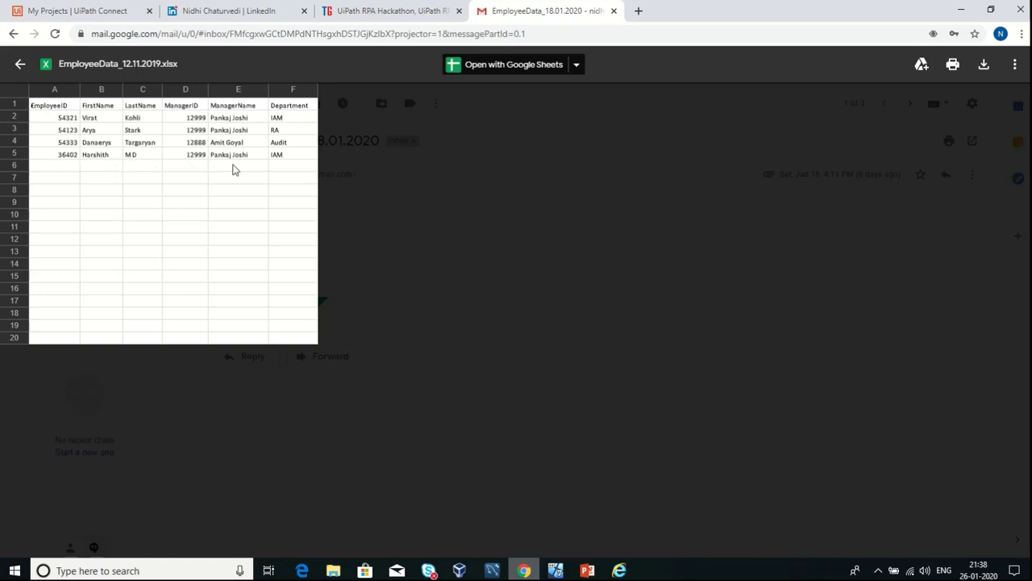
pyautogui.click(21, 66)
# Step: Open the second EmployeeData_18.01.2020 email and preview its EmployeeData_12.11.2019.xlsx attachment
pyautogui.click(181, 106)
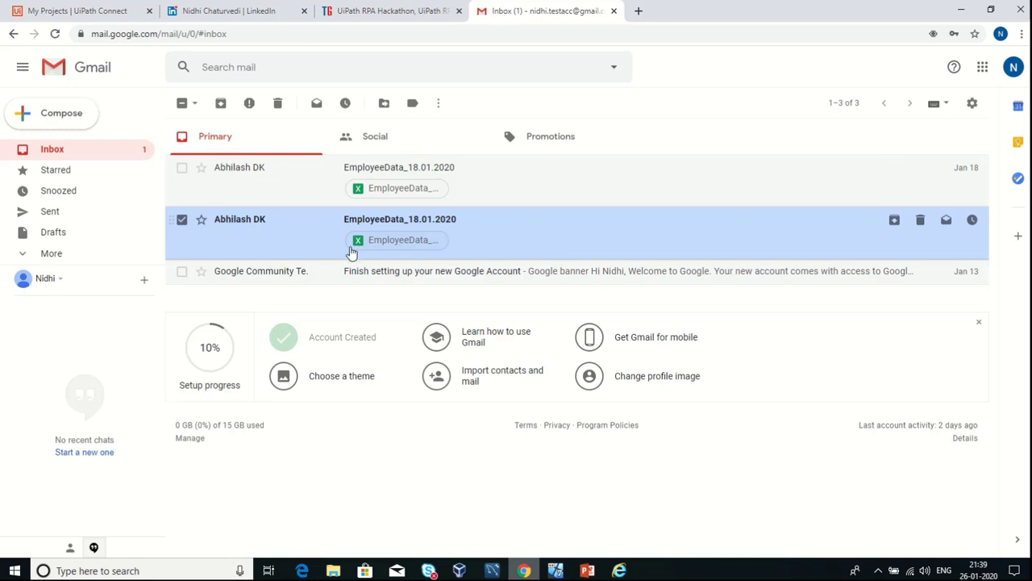
pyautogui.click(303, 247)
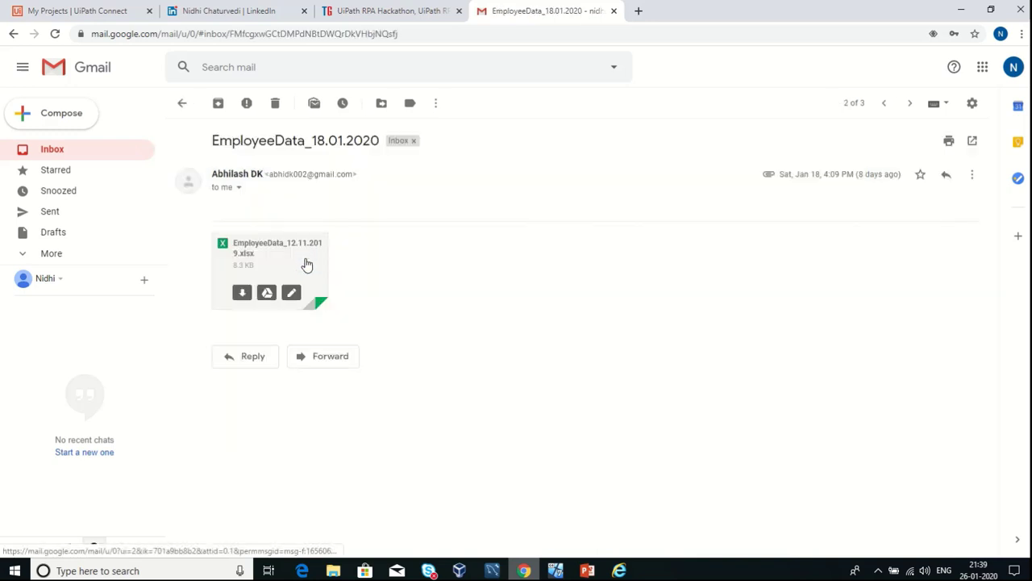
pyautogui.click(283, 267)
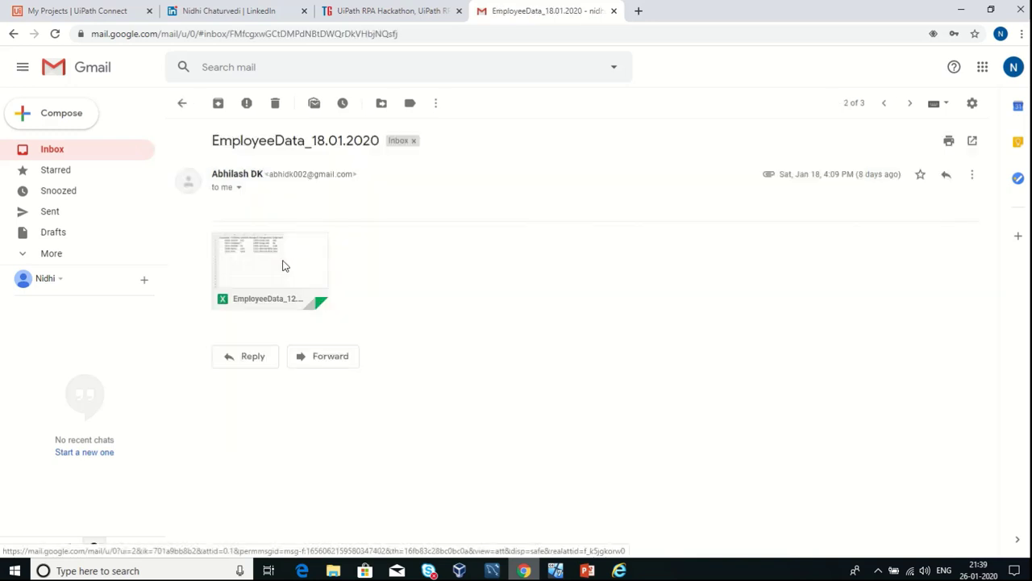
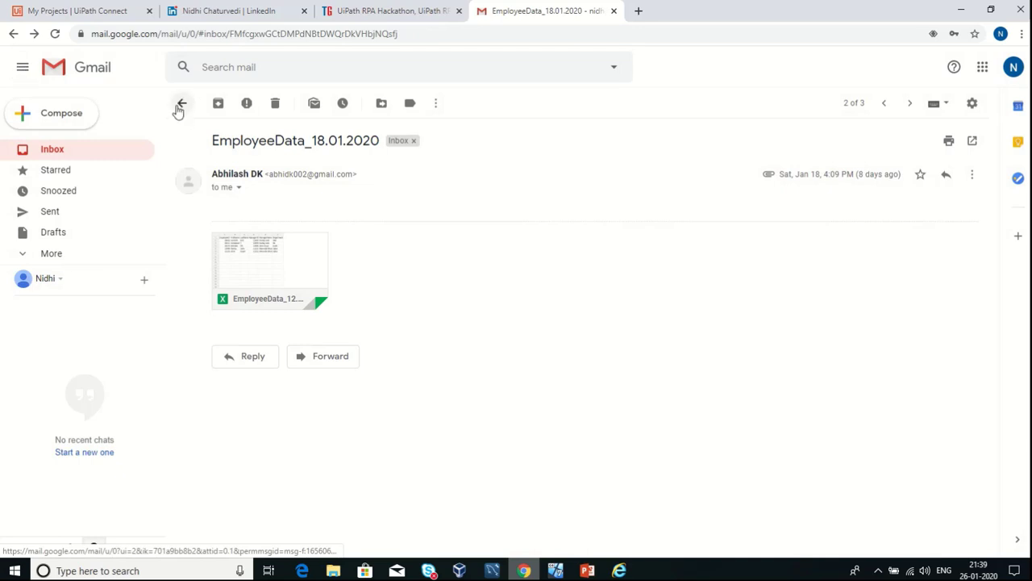
# Step: Mark both EmployeeData_18.01.2020 emails as unread in Gmail, then switch to File Explorer
pyautogui.click(182, 104)
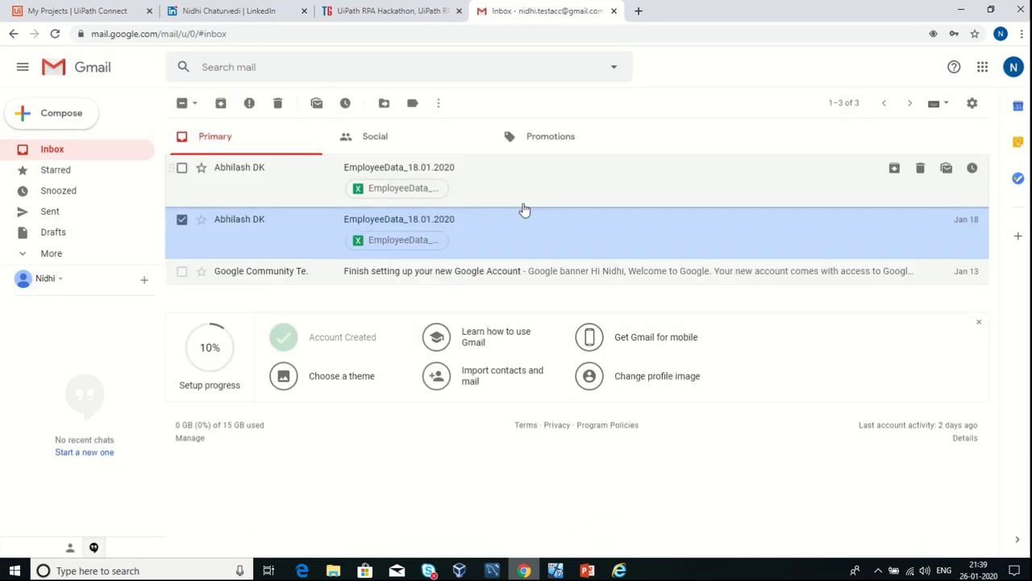
pyautogui.rightClick(534, 192)
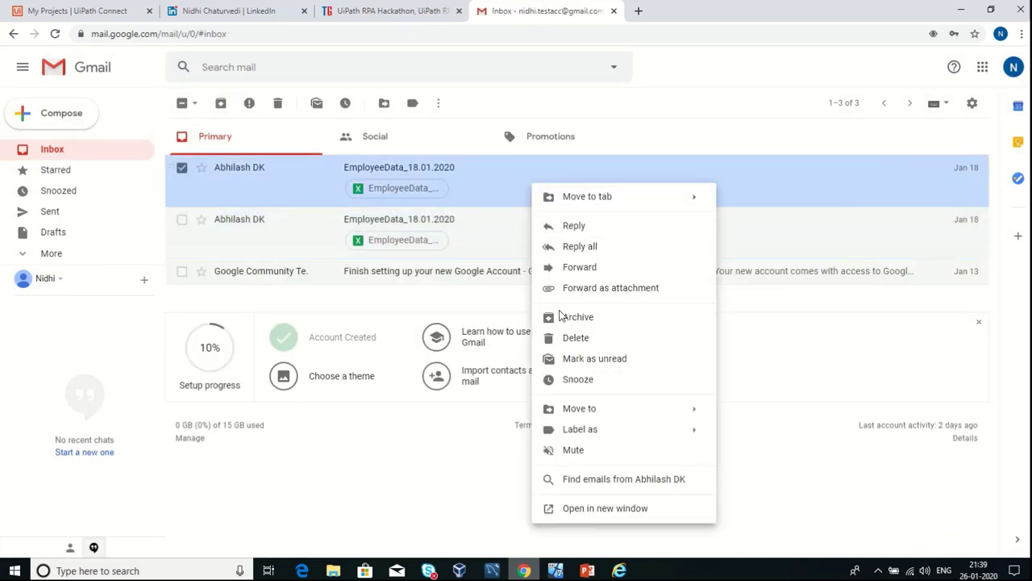
pyautogui.click(569, 358)
pyautogui.rightClick(533, 243)
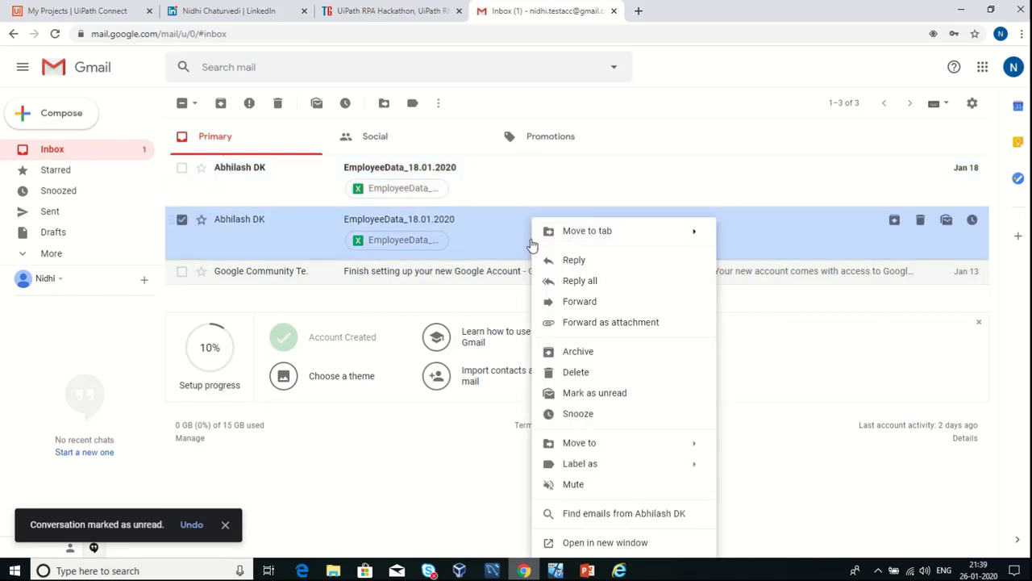
pyautogui.click(579, 392)
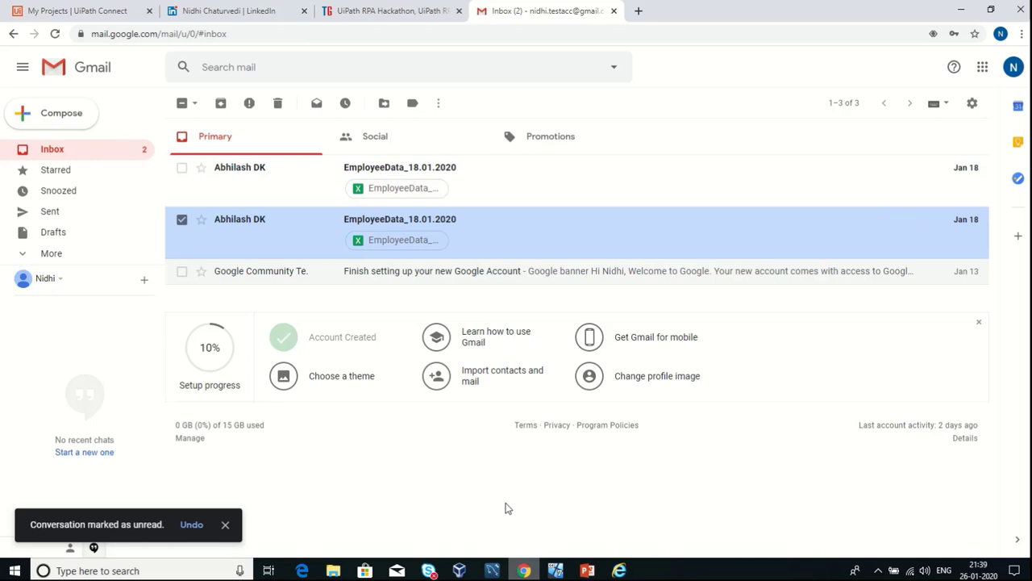
pyautogui.click(333, 570)
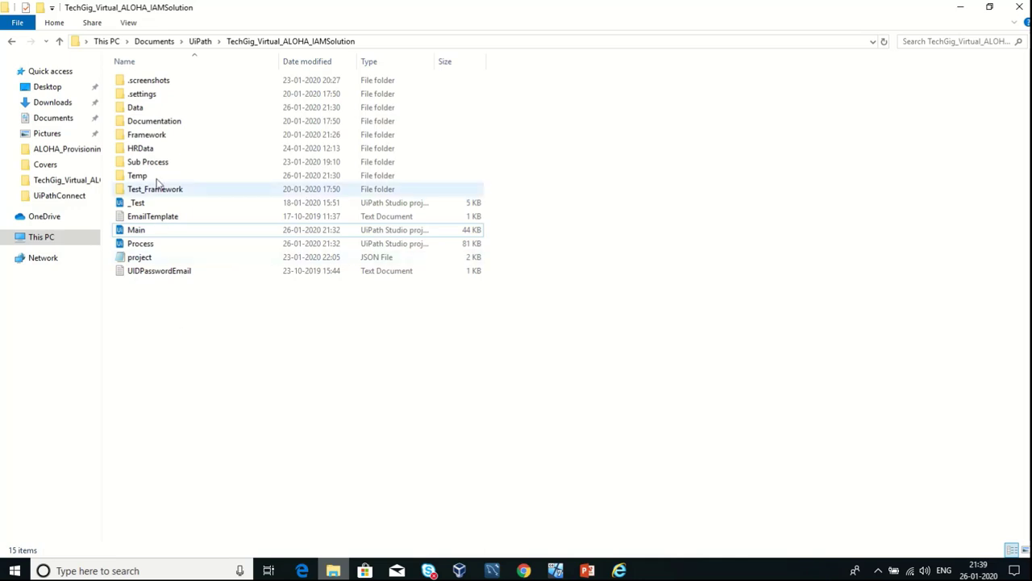
# Step: Look inside the Data folder, then HRData's 18.01.2020 timestamped subfolder
pyautogui.doubleClick(135, 111)
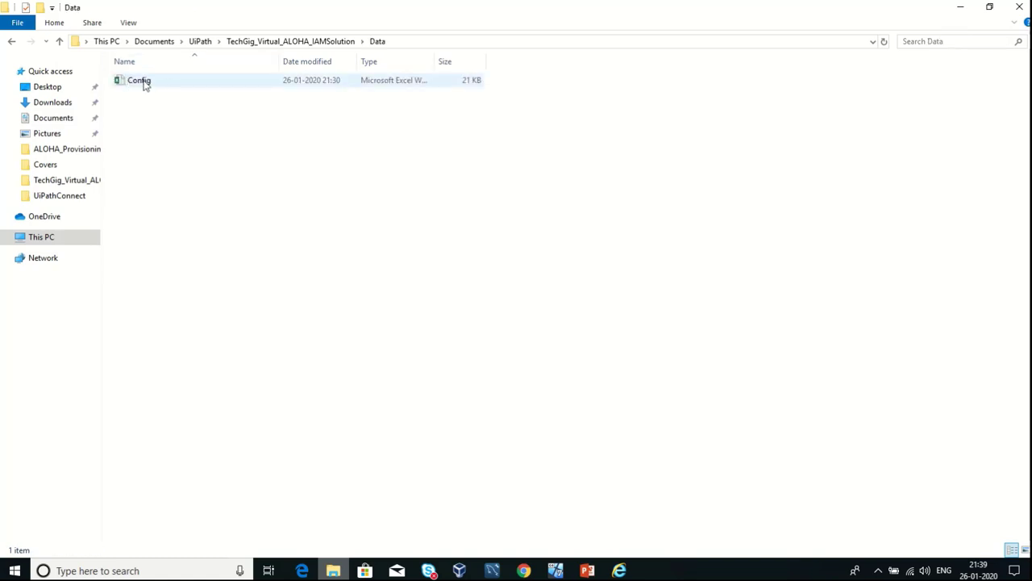
pyautogui.click(267, 45)
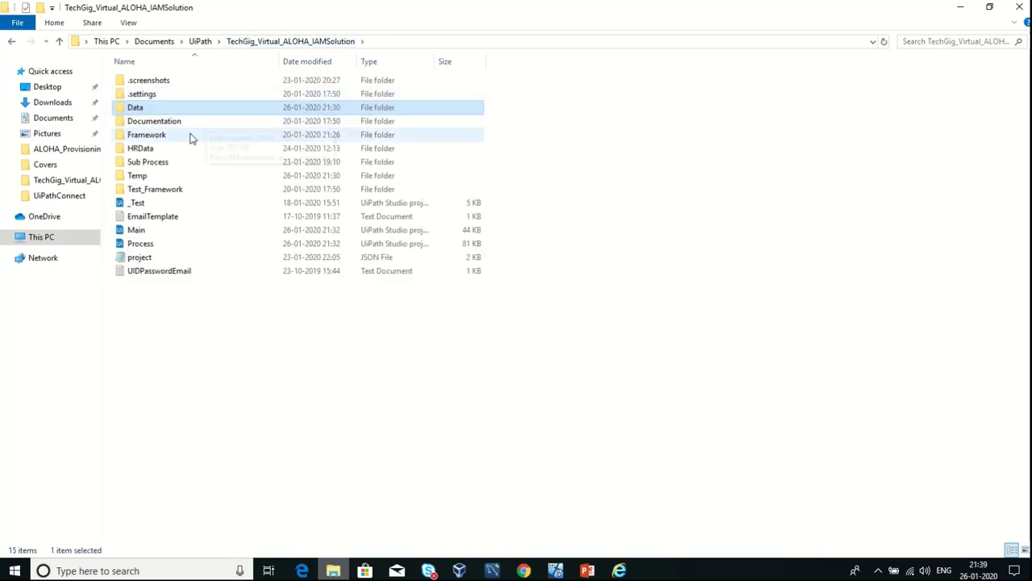
pyautogui.click(159, 150)
pyautogui.doubleClick(159, 150)
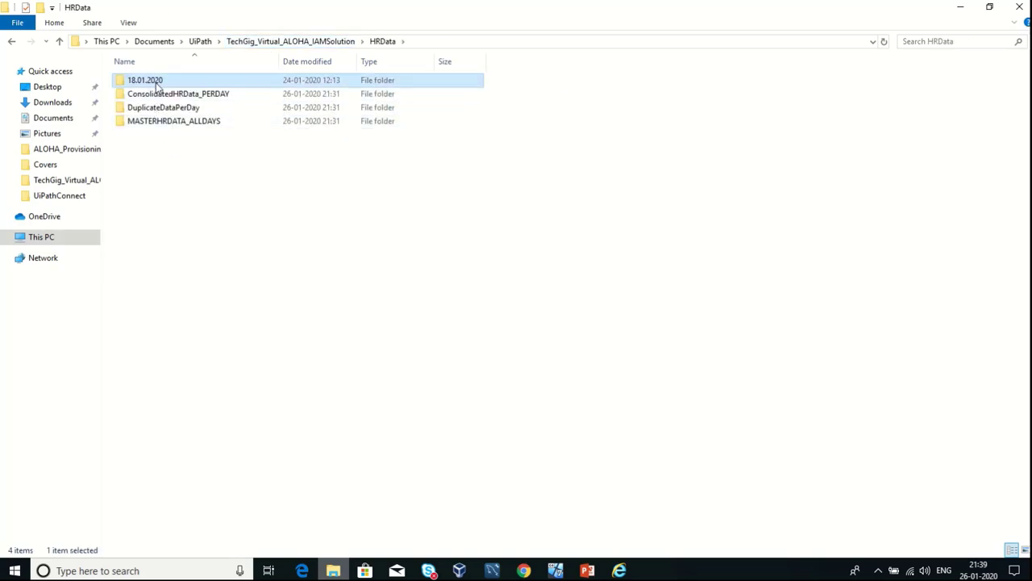
pyautogui.doubleClick(157, 83)
pyautogui.doubleClick(158, 83)
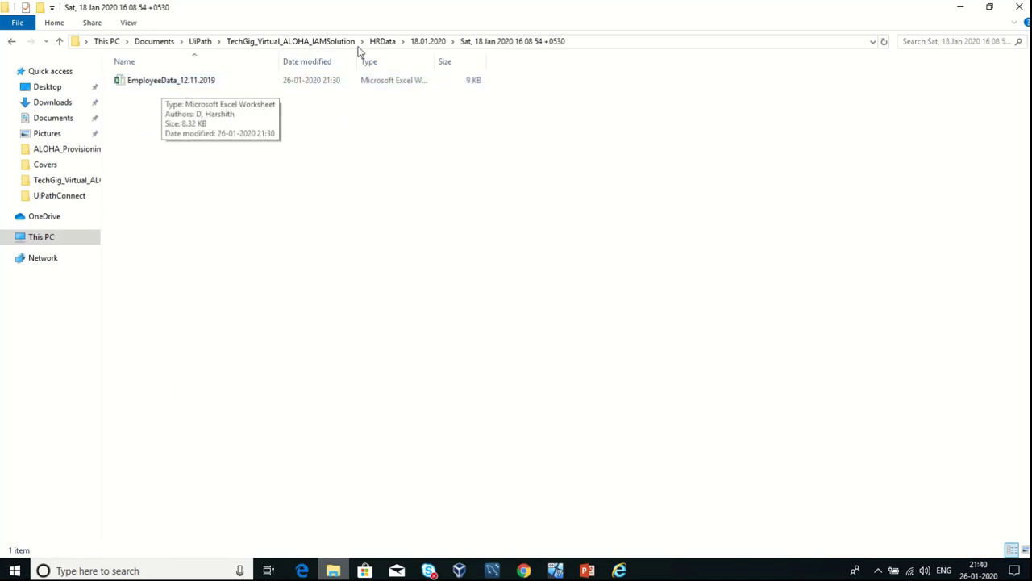
# Step: Check ConsolidatedHRData_PERDAY, then open Duplicate Records from DuplicateDataPerDay in Excel
pyautogui.click(381, 41)
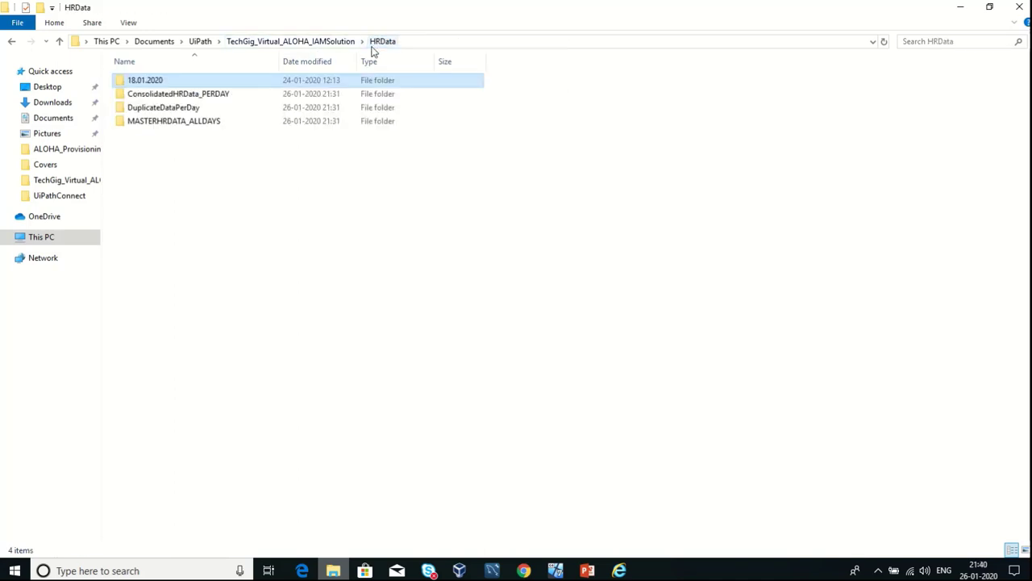
pyautogui.doubleClick(201, 95)
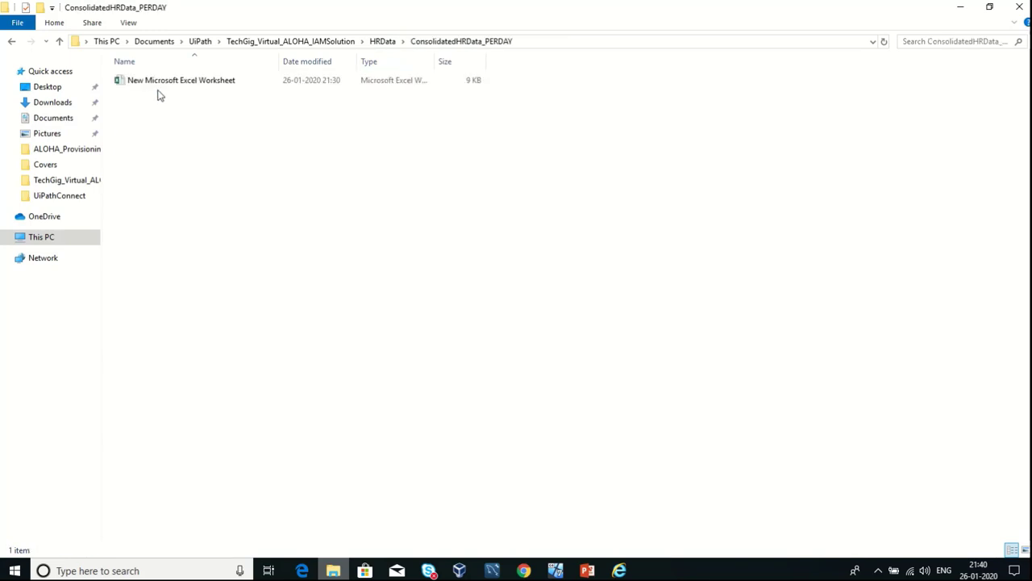
pyautogui.click(383, 41)
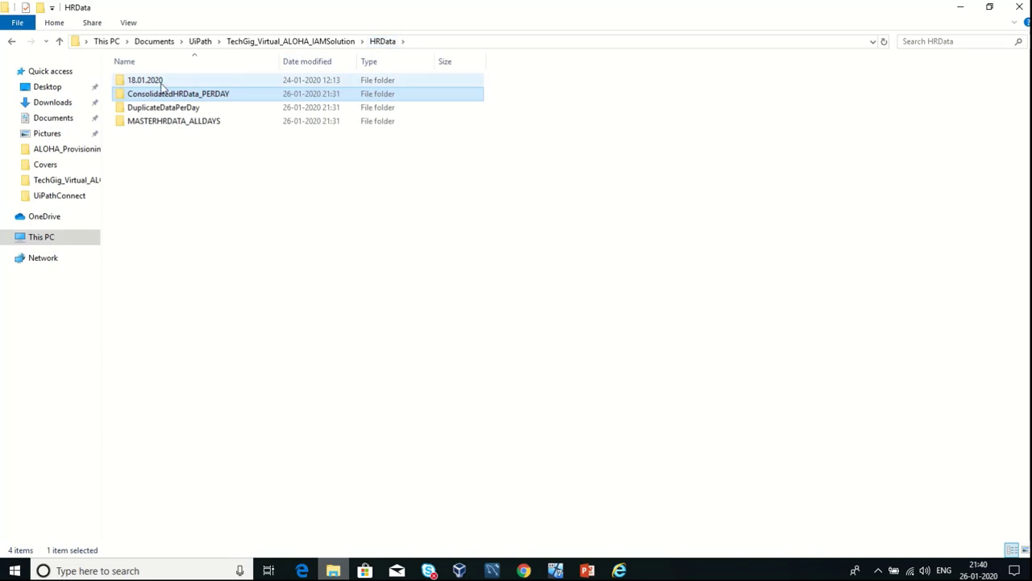
pyautogui.doubleClick(172, 109)
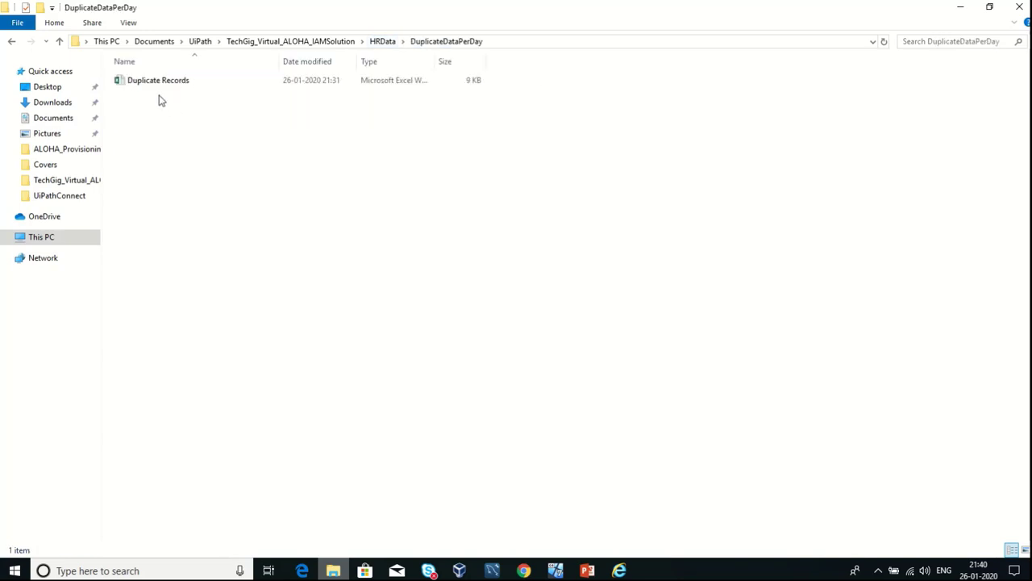
pyautogui.doubleClick(155, 84)
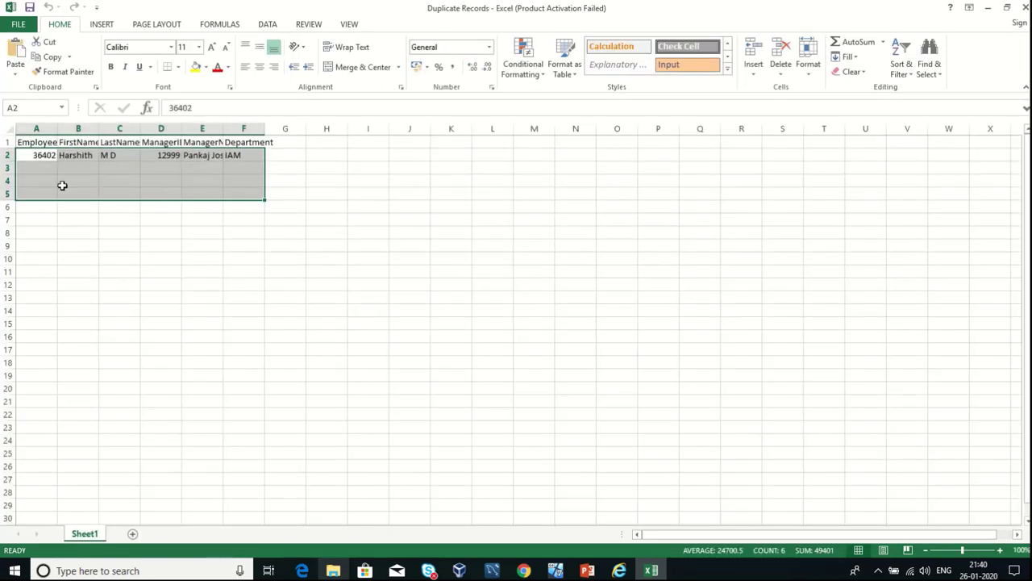
# Step: Clear the duplicate record from the Duplicate Records workbook and close it
pyautogui.press('Delete')
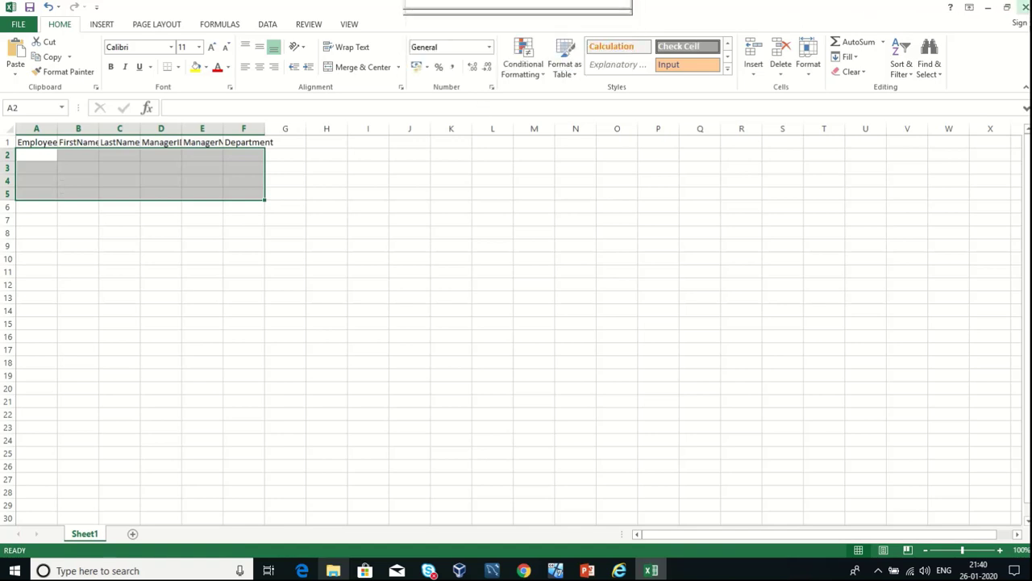
pyautogui.click(1025, 6)
pyautogui.click(381, 41)
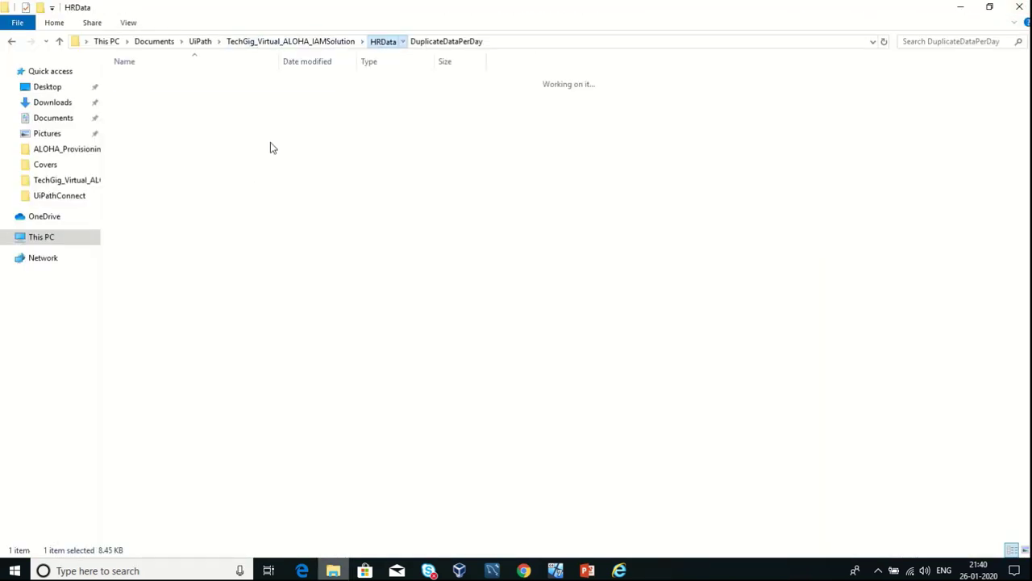
# Step: Open MasterHRData from MASTERHRDATA_ALLDAYS, delete rows A2:G11 and close Excel
pyautogui.doubleClick(170, 122)
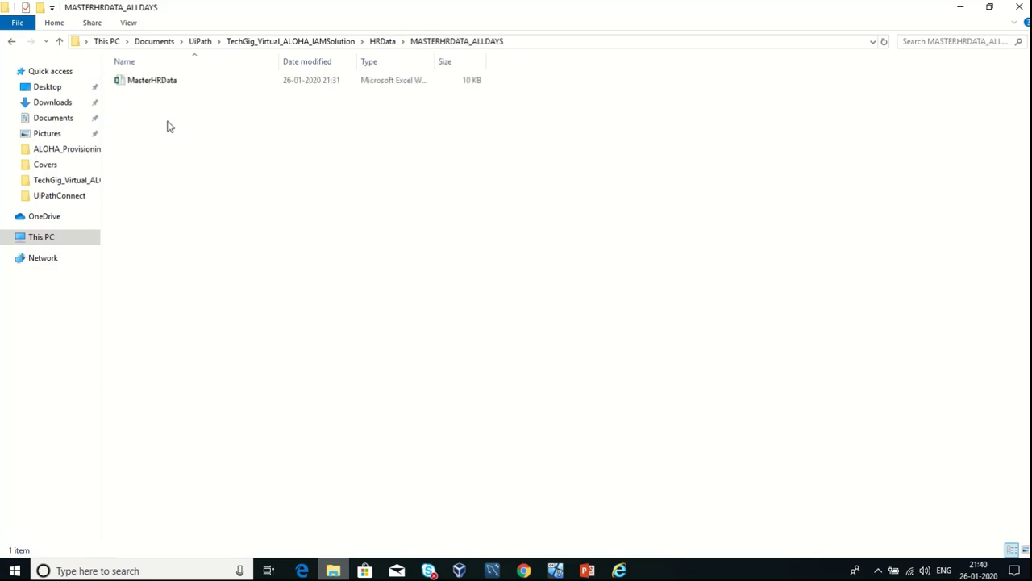
pyautogui.doubleClick(161, 84)
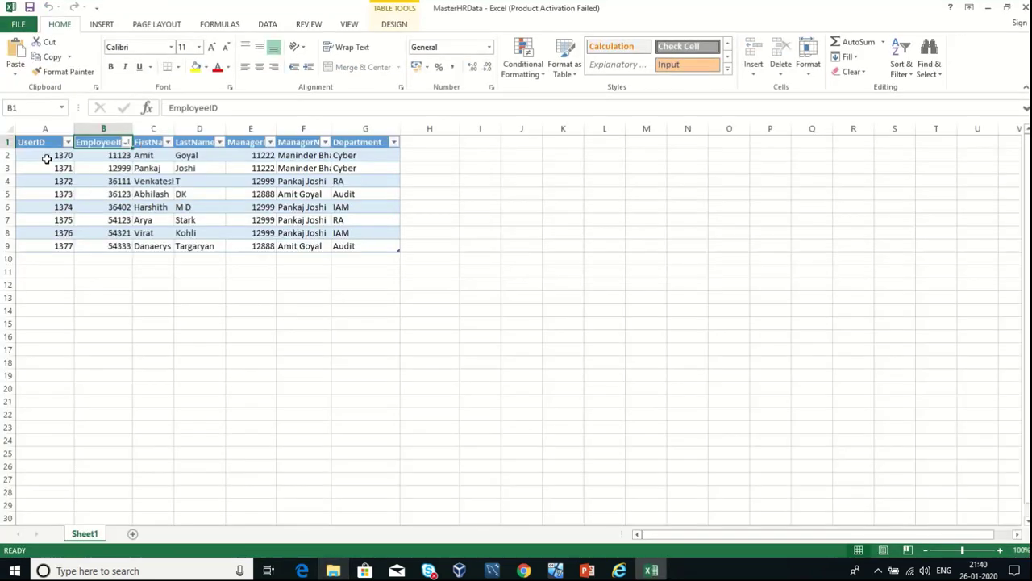
pyautogui.moveTo(45, 156); pyautogui.dragTo(398, 272)
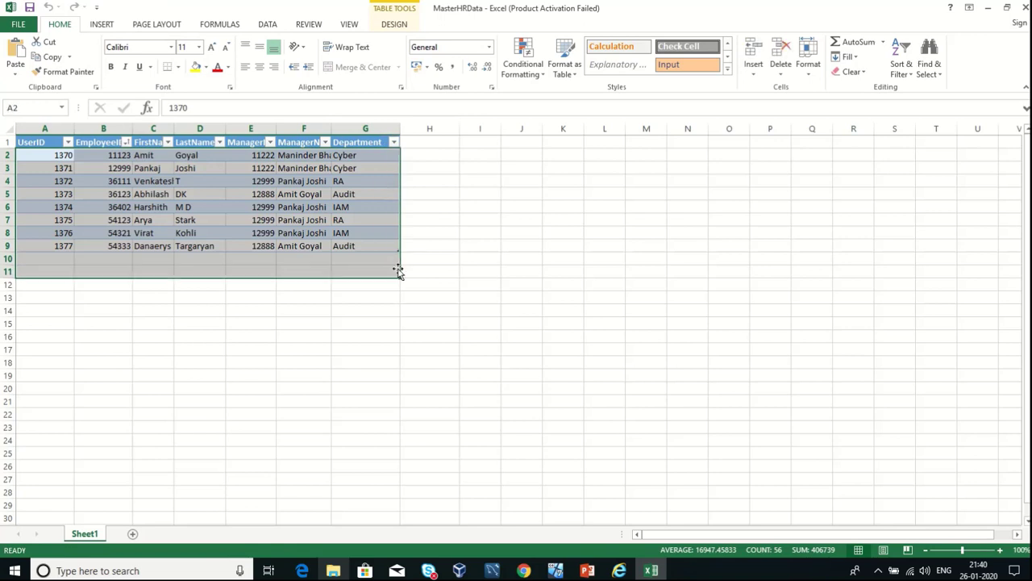
pyautogui.press('Delete')
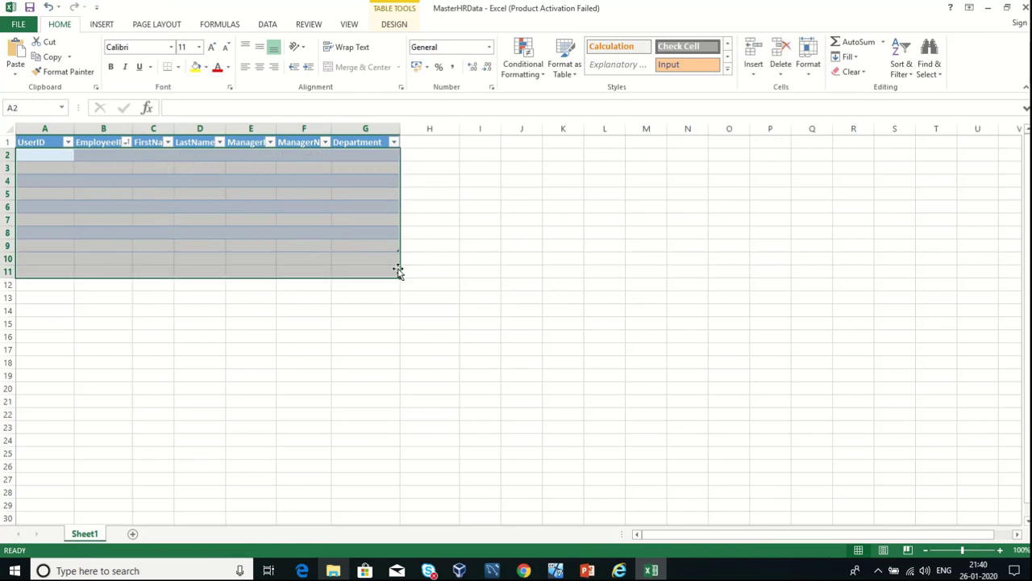
pyautogui.click(1021, 8)
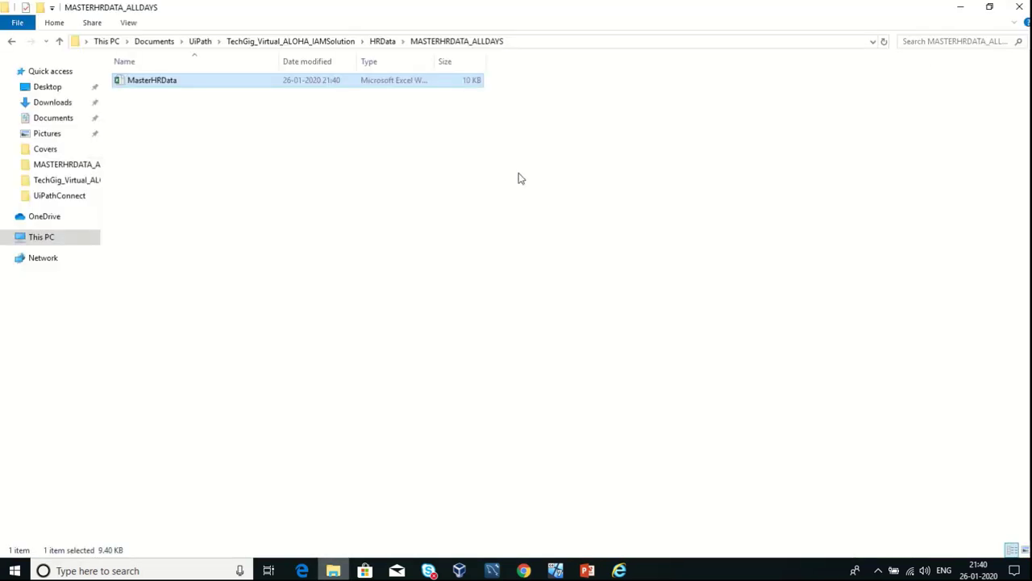
# Step: Peek into the Sub Process folder, then open the EmailTemplate text file in Notepad
pyautogui.click(379, 41)
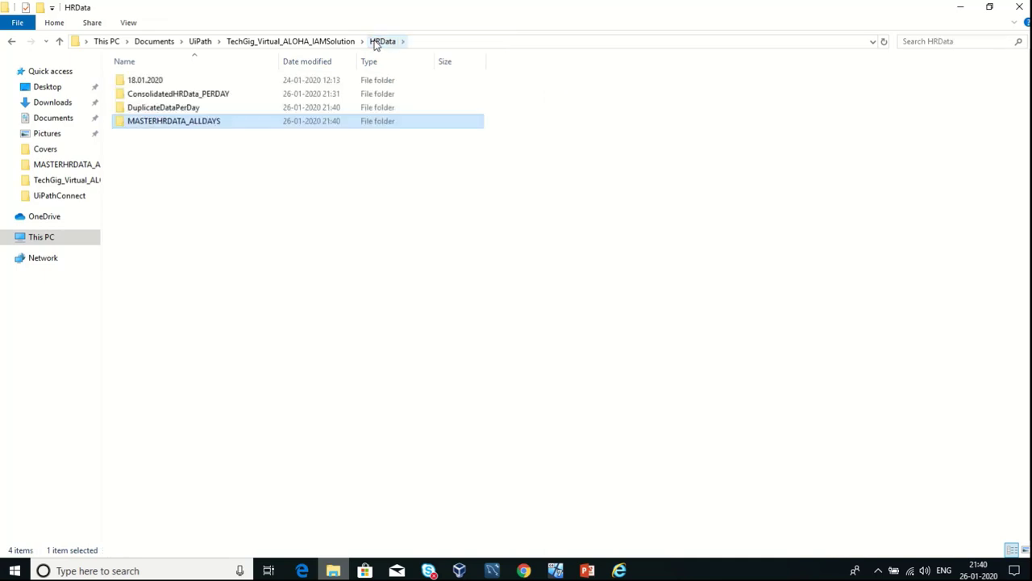
pyautogui.click(331, 41)
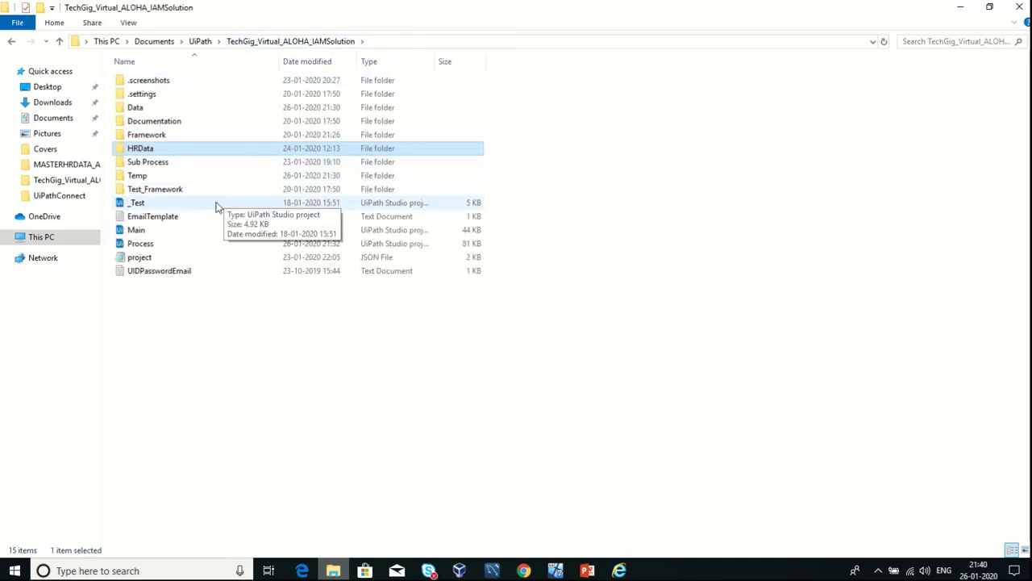
pyautogui.doubleClick(197, 163)
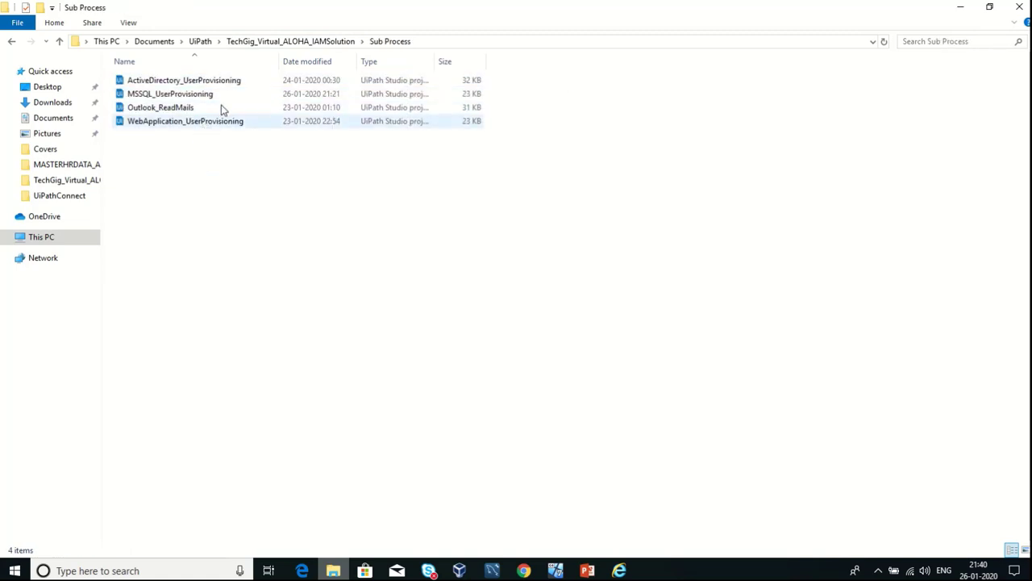
pyautogui.click(285, 42)
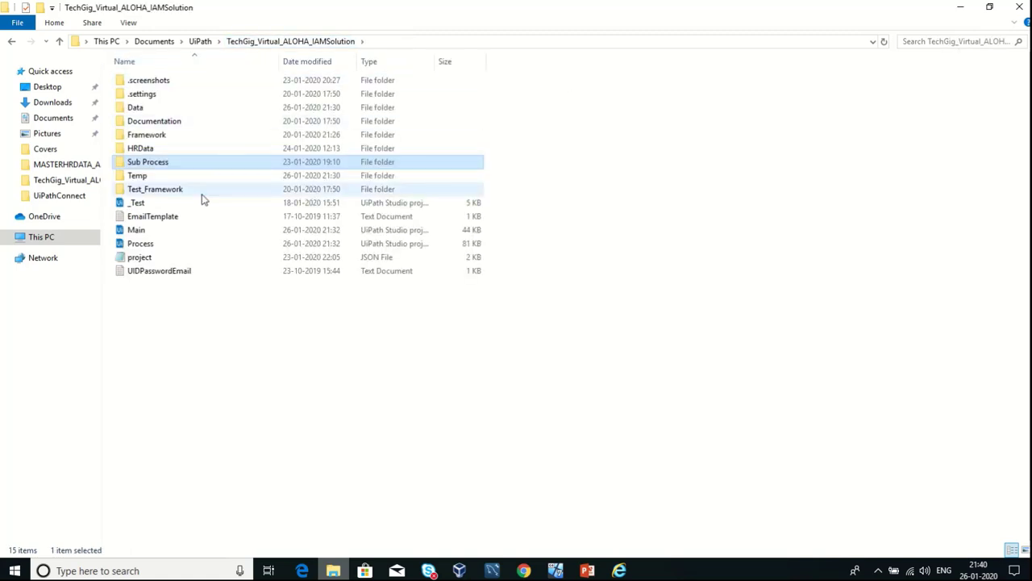
pyautogui.doubleClick(191, 216)
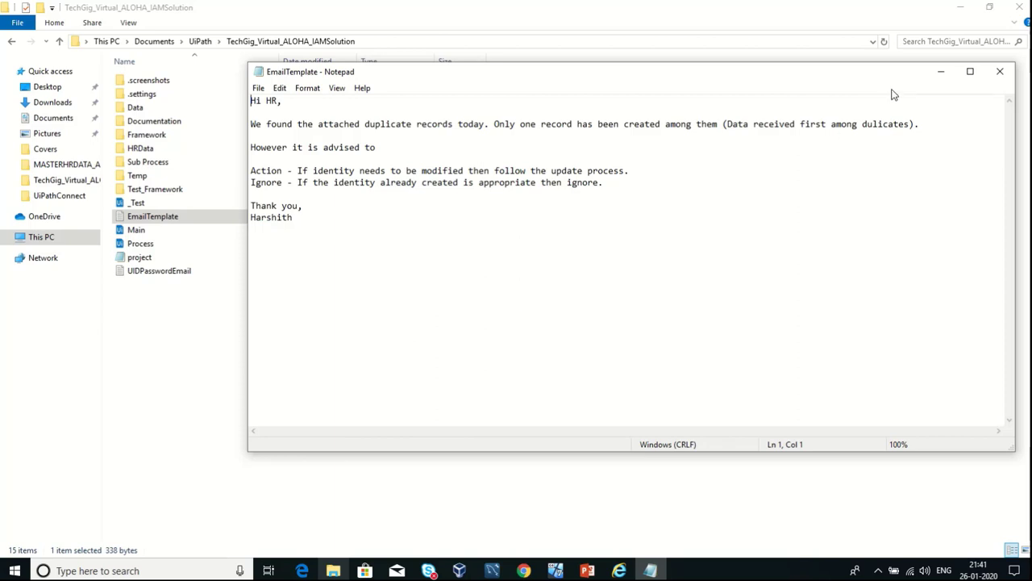
# Step: Close EmailTemplate, review UIDPasswordEmail's UserID and Password placeholders, then close it
pyautogui.click(998, 72)
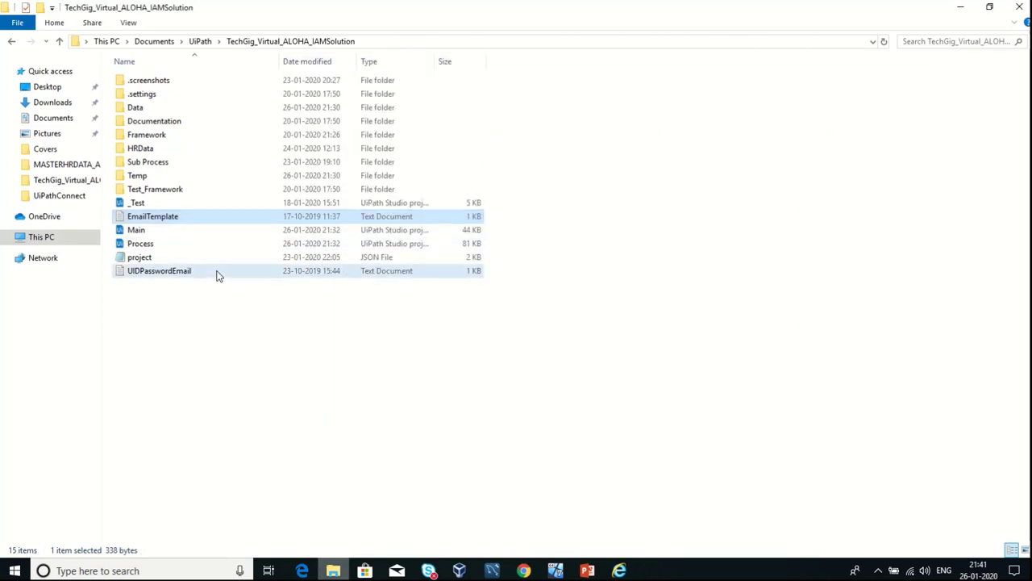
pyautogui.doubleClick(216, 274)
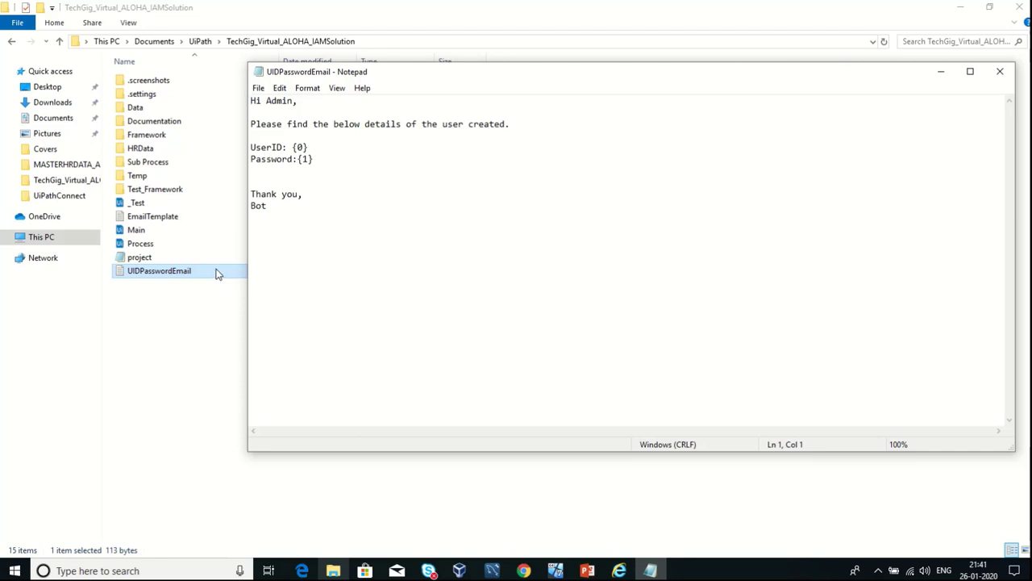
pyautogui.click(1000, 74)
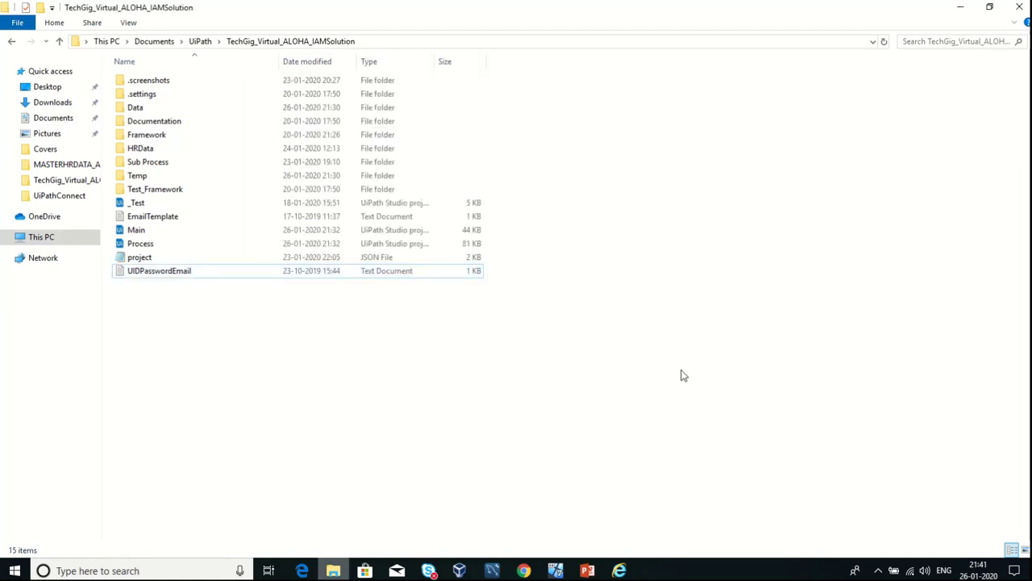
# Step: Load Main.xaml from the TechGig_Virtual_ALOHA_IAMSolution folder into UiPath Studio
pyautogui.doubleClick(187, 233)
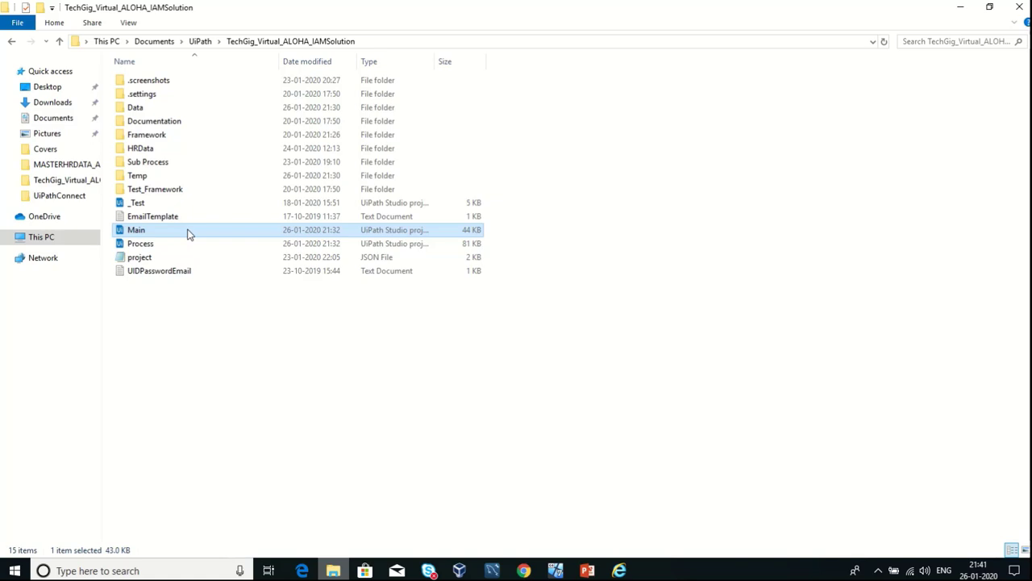
pyautogui.doubleClick(136, 230)
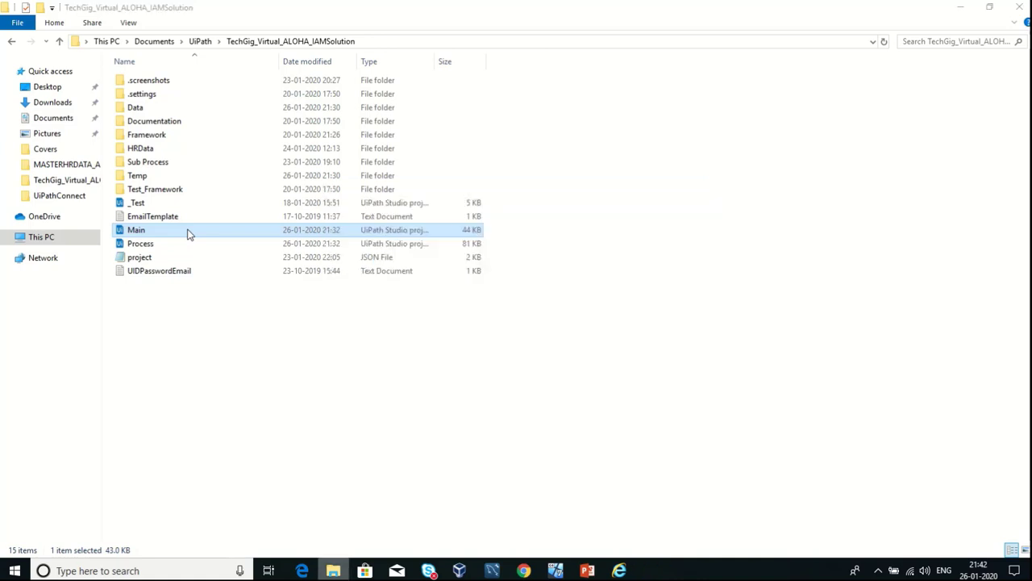
pyautogui.doubleClick(187, 233)
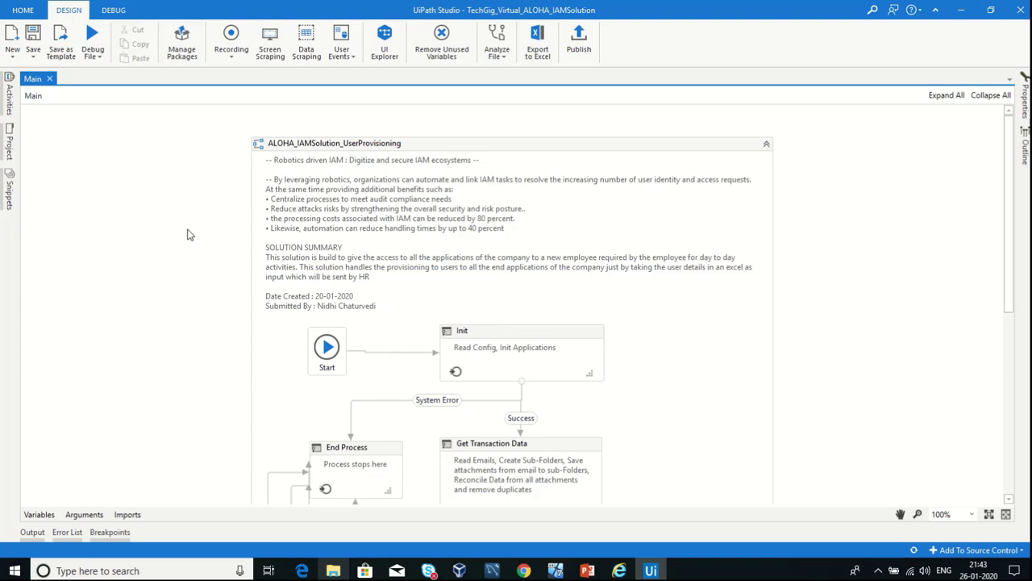
# Step: Scroll through the Main flowchart from Init to Process Transaction, then bring up Gmail
pyautogui.scroll(-1, 184, 232)
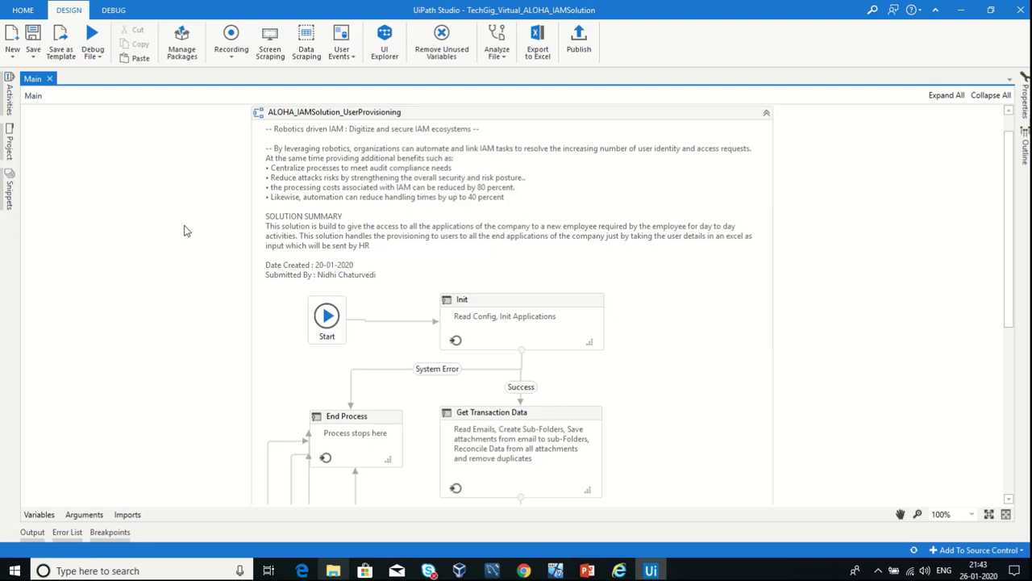
pyautogui.scroll(-1, 184, 232)
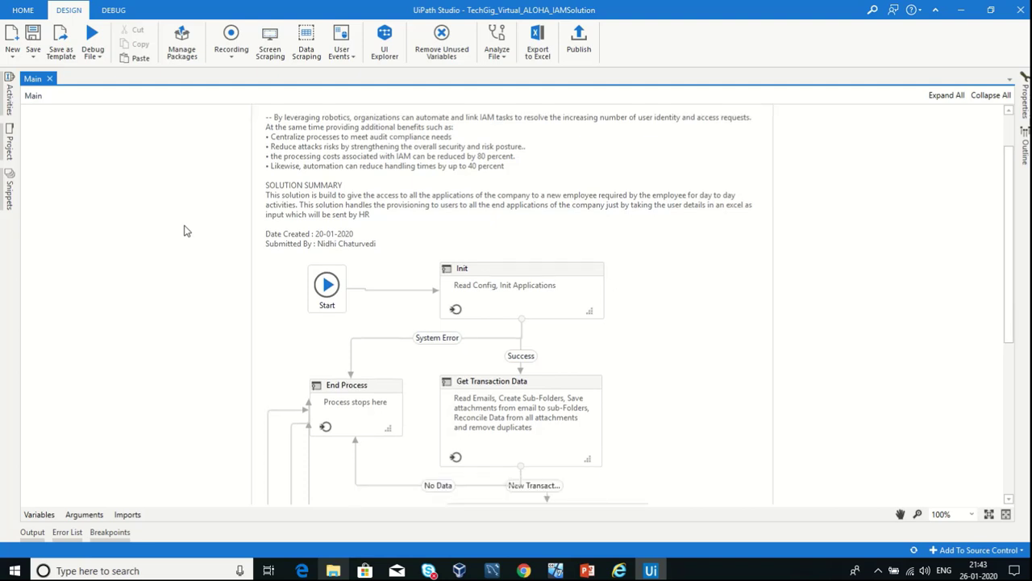
pyautogui.scroll(-4, 184, 232)
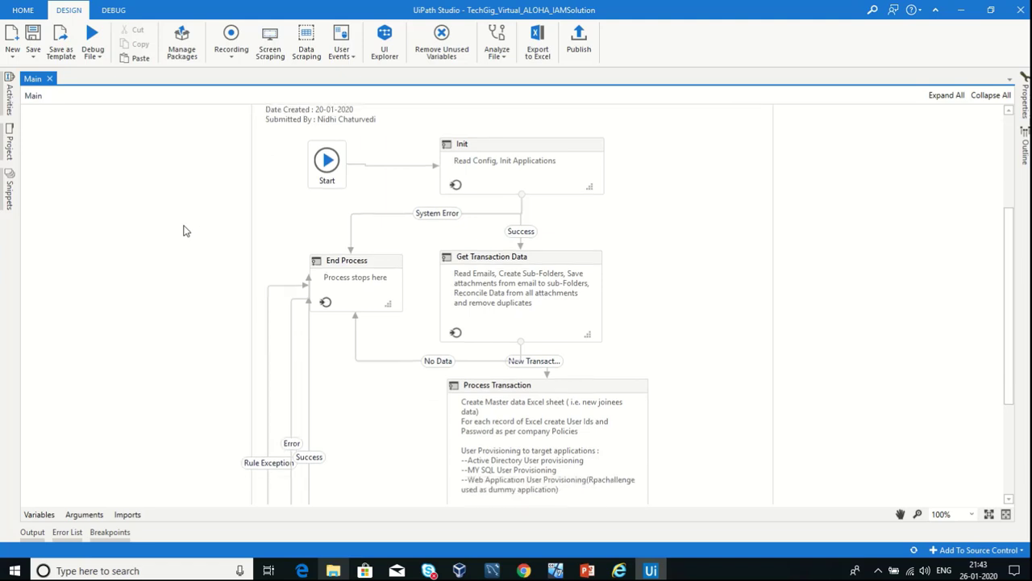
pyautogui.scroll(-1, 184, 232)
pyautogui.scroll(-4, 184, 230)
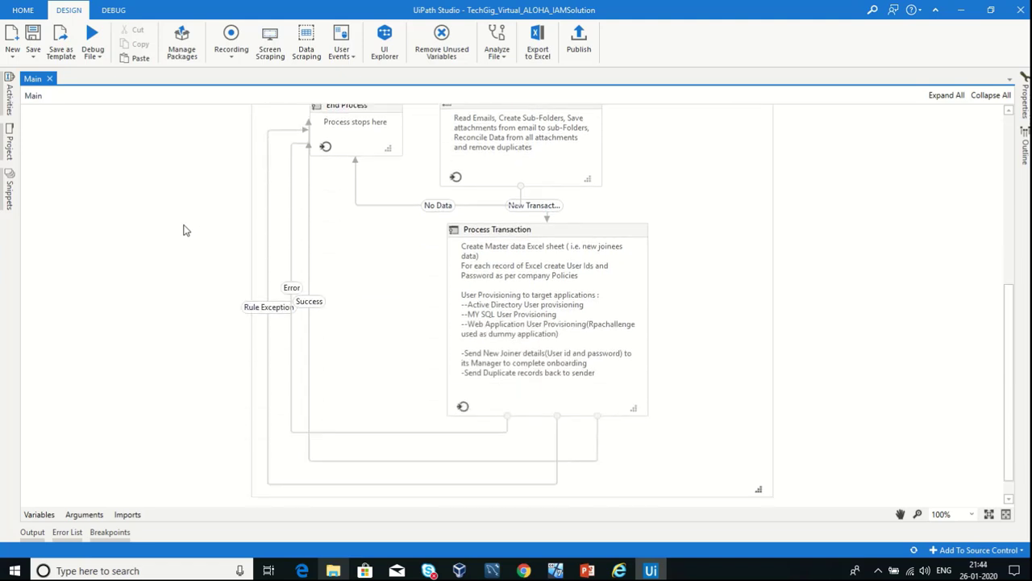
pyautogui.scroll(-1, 184, 231)
pyautogui.scroll(7, 184, 231)
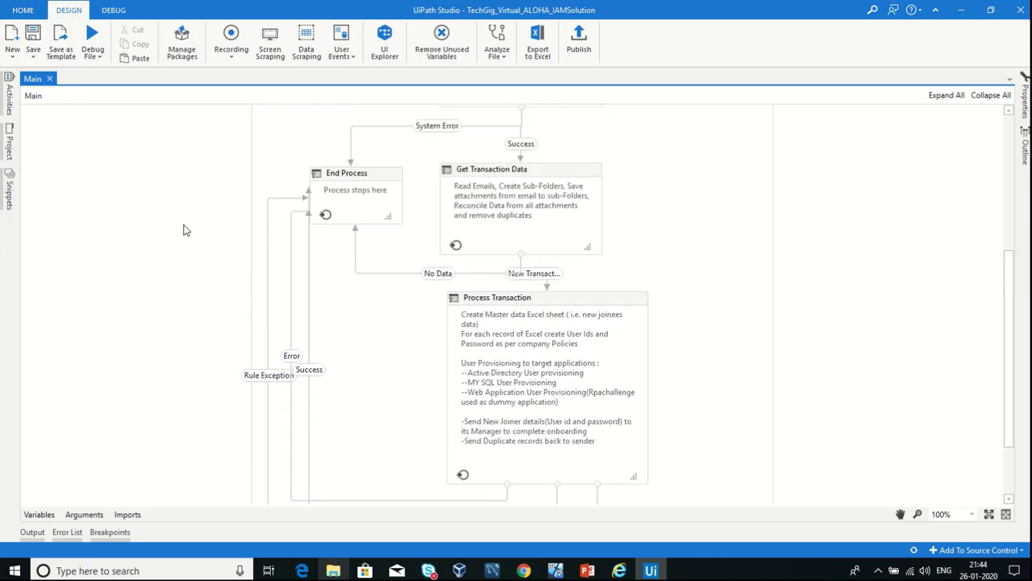
pyautogui.click(524, 571)
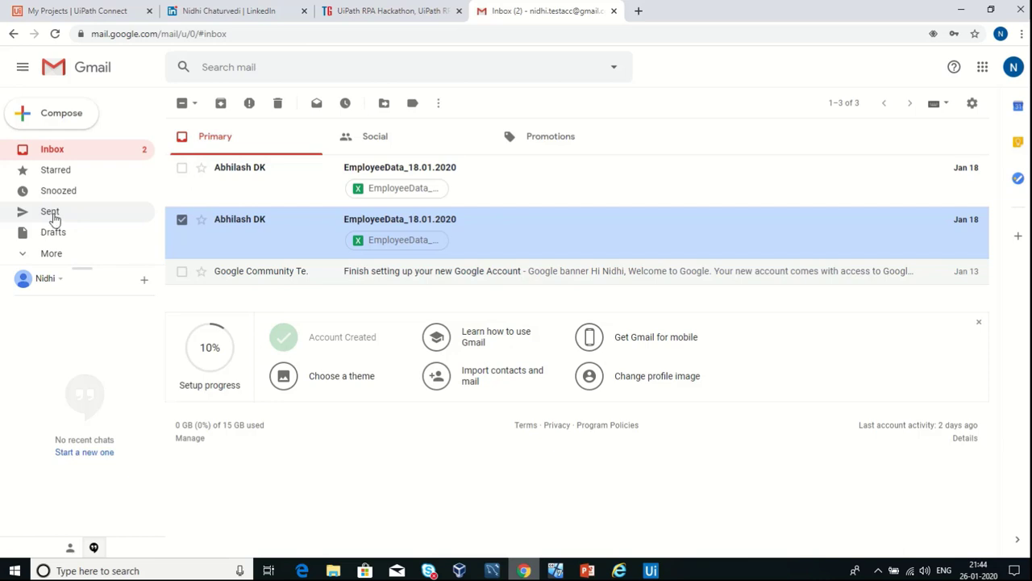
# Step: Trash the Duplicates Identities Found email from Gmail's Sent folder and return to UiPath Studio
pyautogui.click(50, 212)
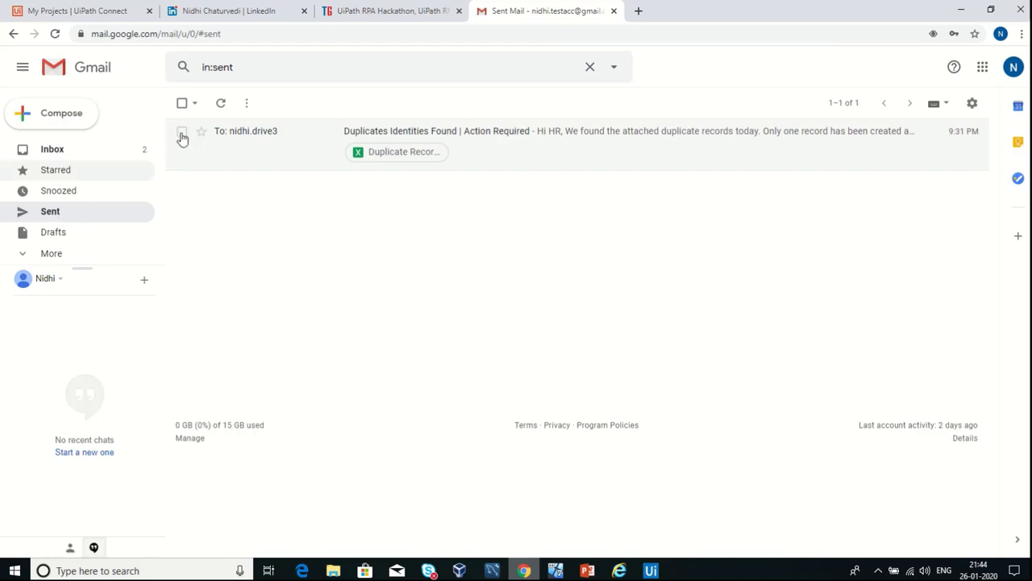
pyautogui.click(183, 134)
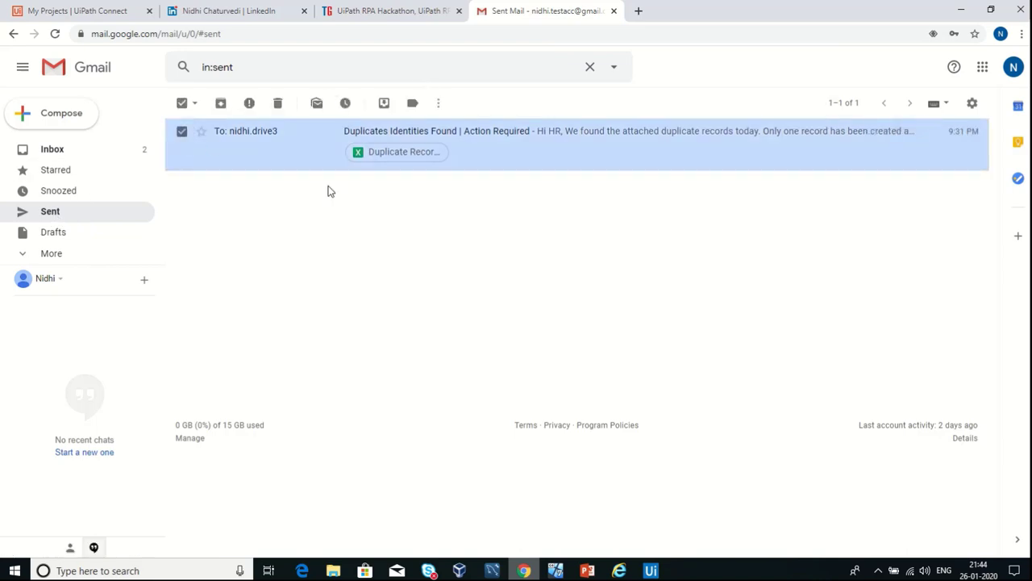
pyautogui.press('Delete')
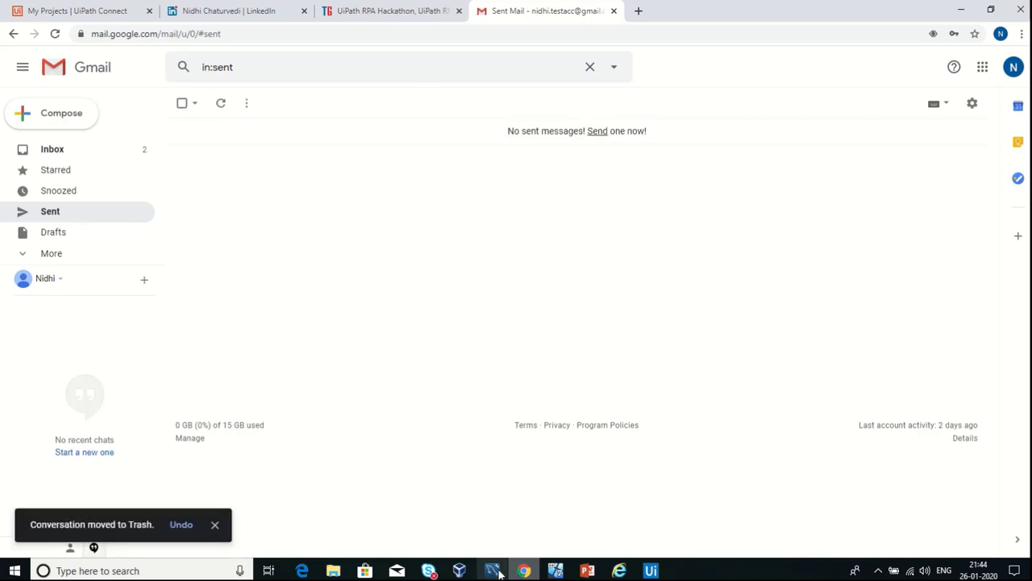
pyautogui.click(650, 571)
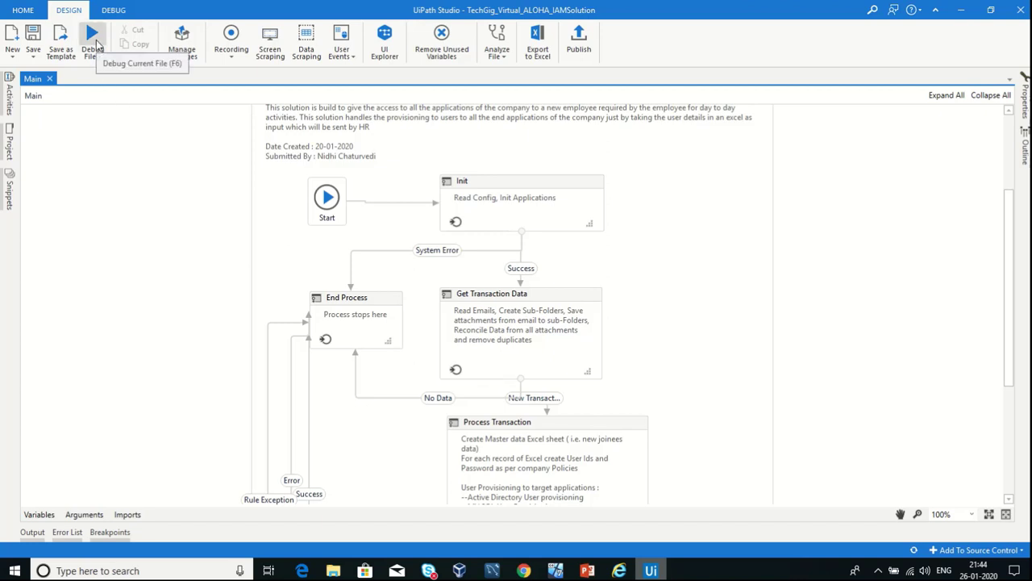
# Step: Debug-run Main (F6) and inspect the EmployeeID column filter in the generated spreadsheet
pyautogui.click(93, 40)
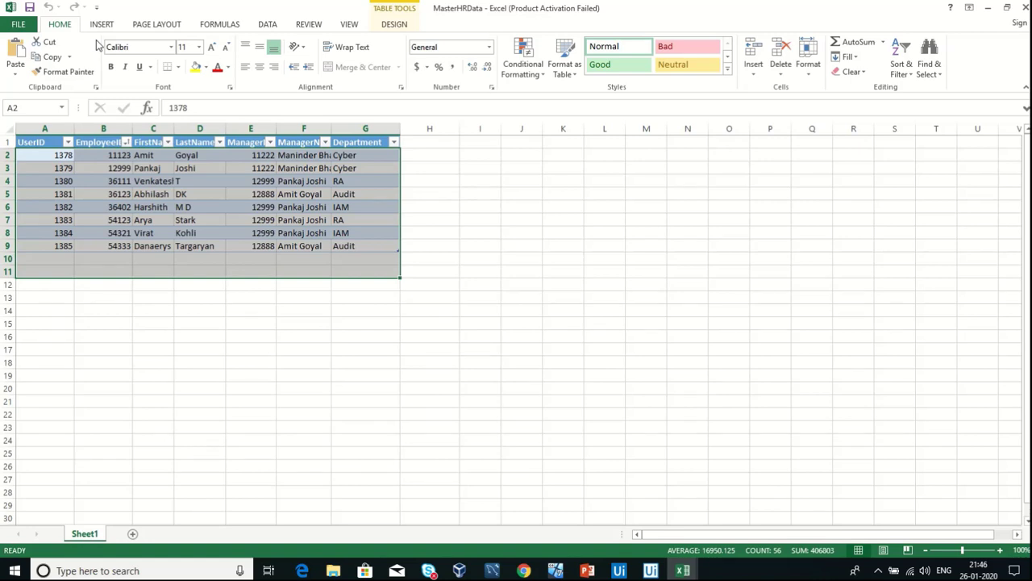
pyautogui.click(268, 25)
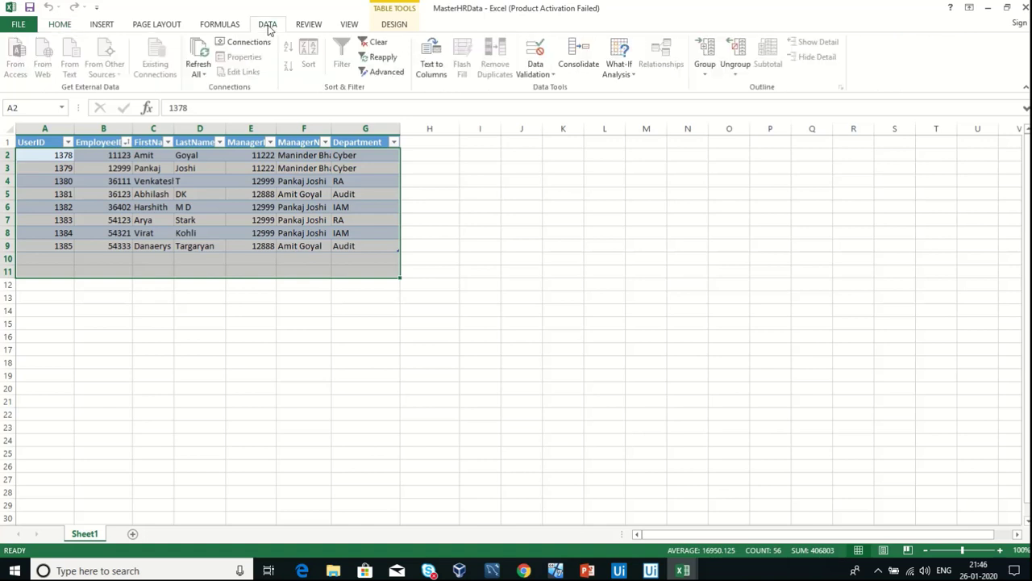
pyautogui.click(103, 142)
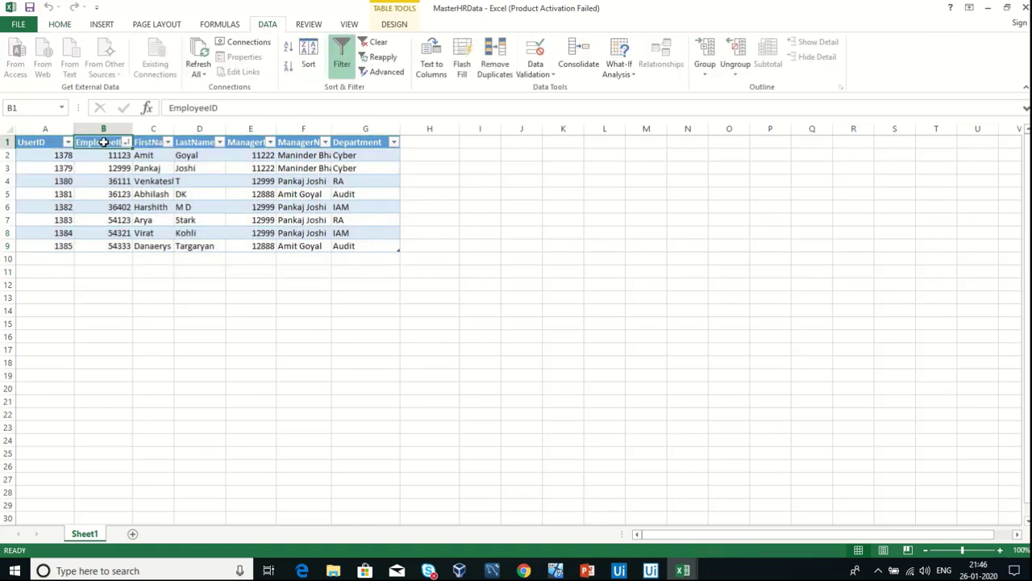
pyautogui.hotkey('alt', 'Down')
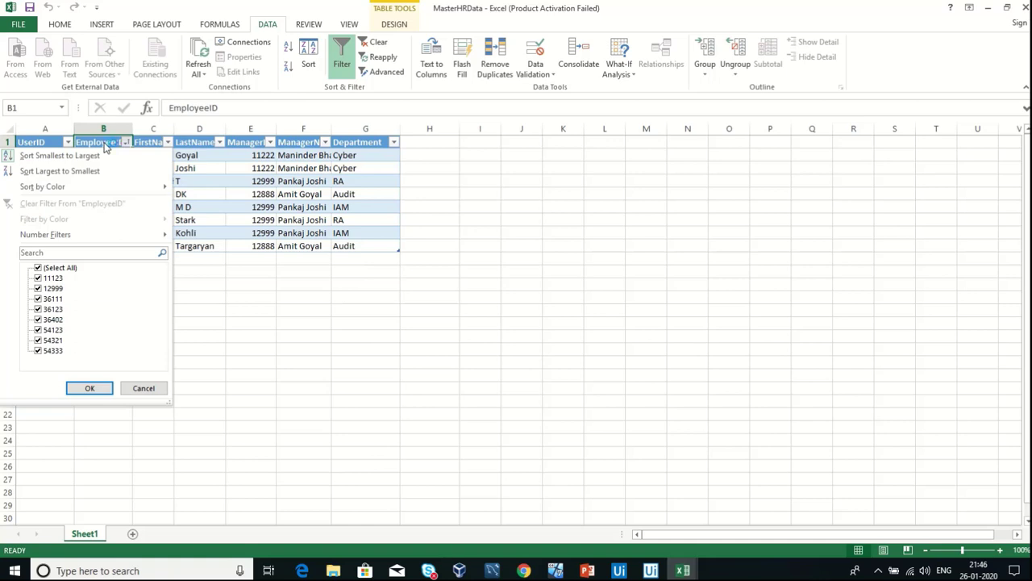
pyautogui.press('Escape')
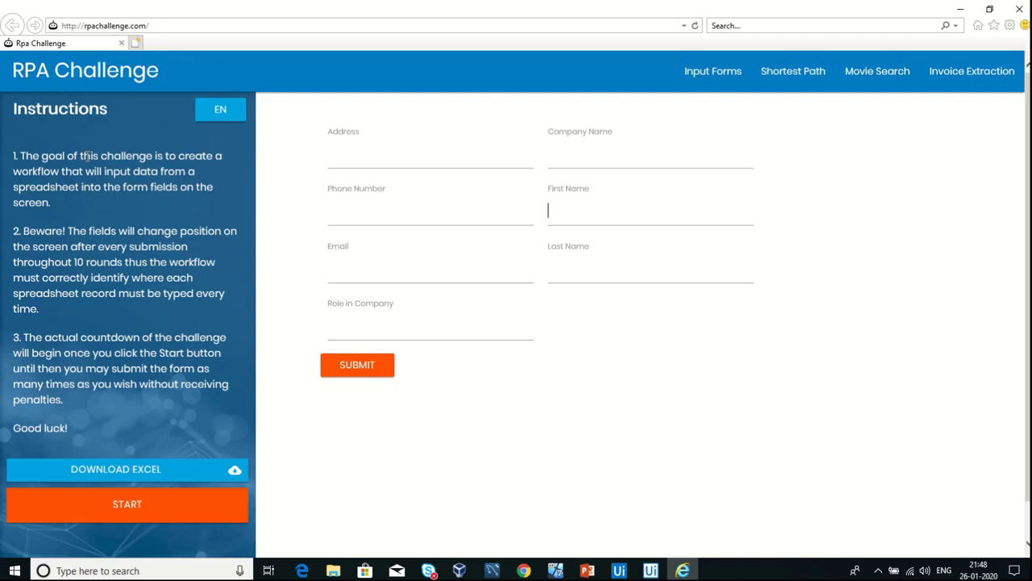
# Step: Submit the first two joiners' first and last names with role Guest Role
pyautogui.press('Tab')
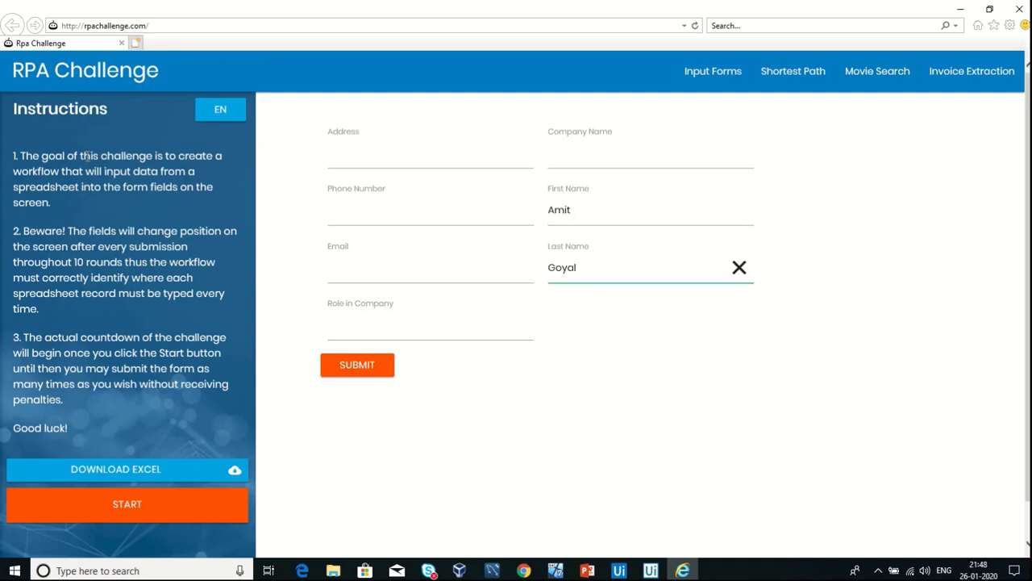
pyautogui.press('Tab')
pyautogui.write('Guest Role')
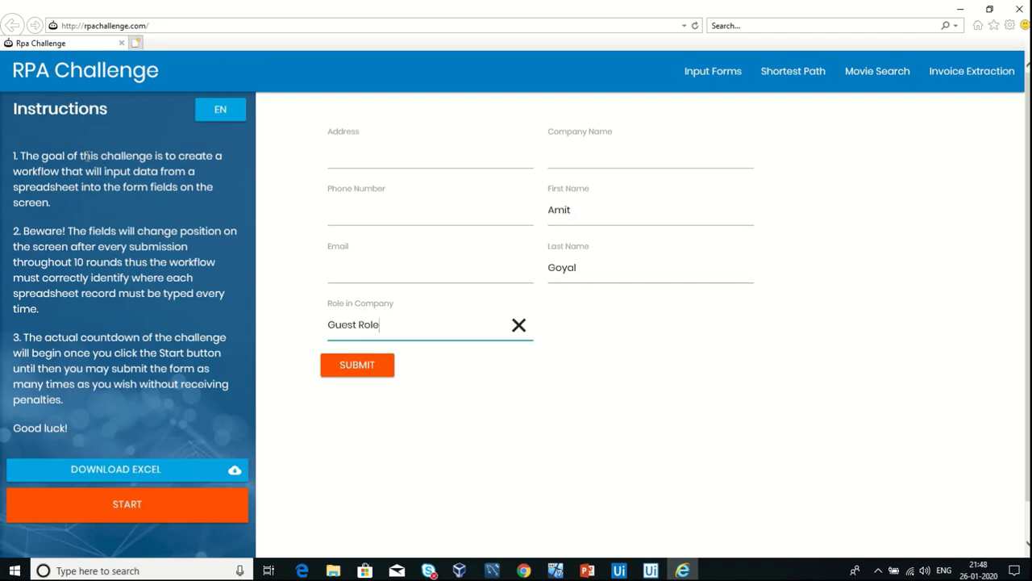
pyautogui.click(357, 366)
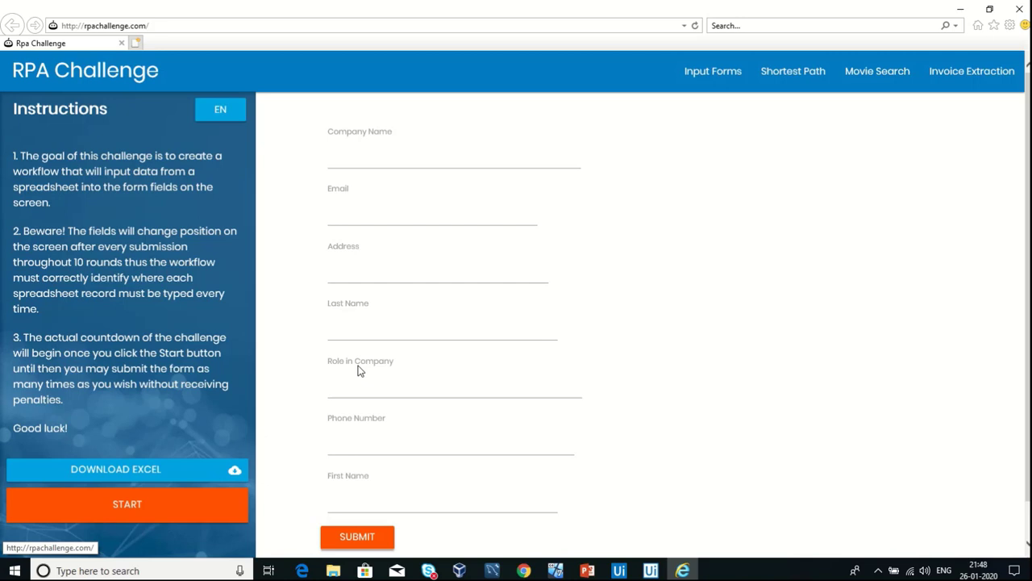
pyautogui.press('Tab')
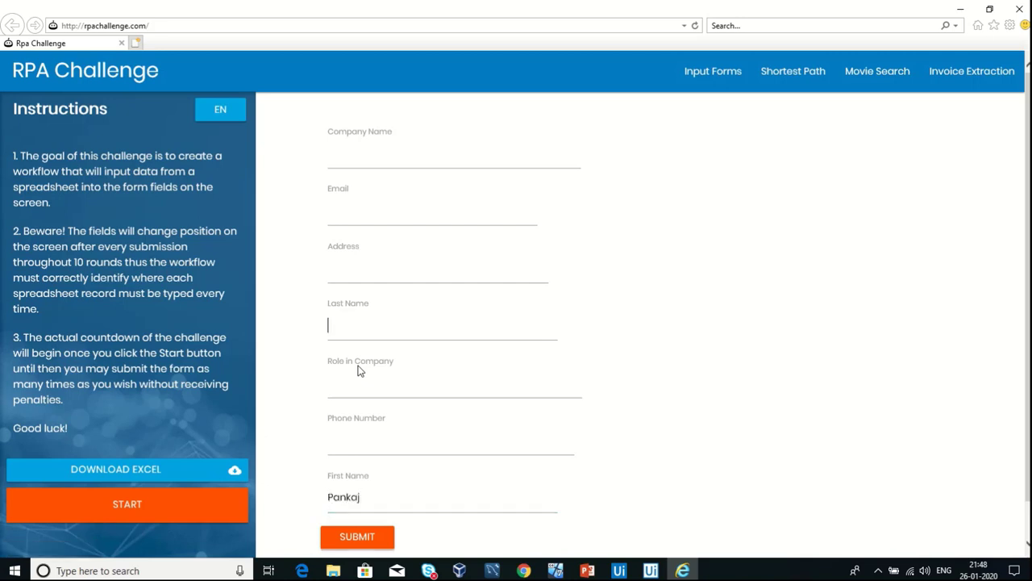
pyautogui.press('Tab')
pyautogui.write('Guest Role')
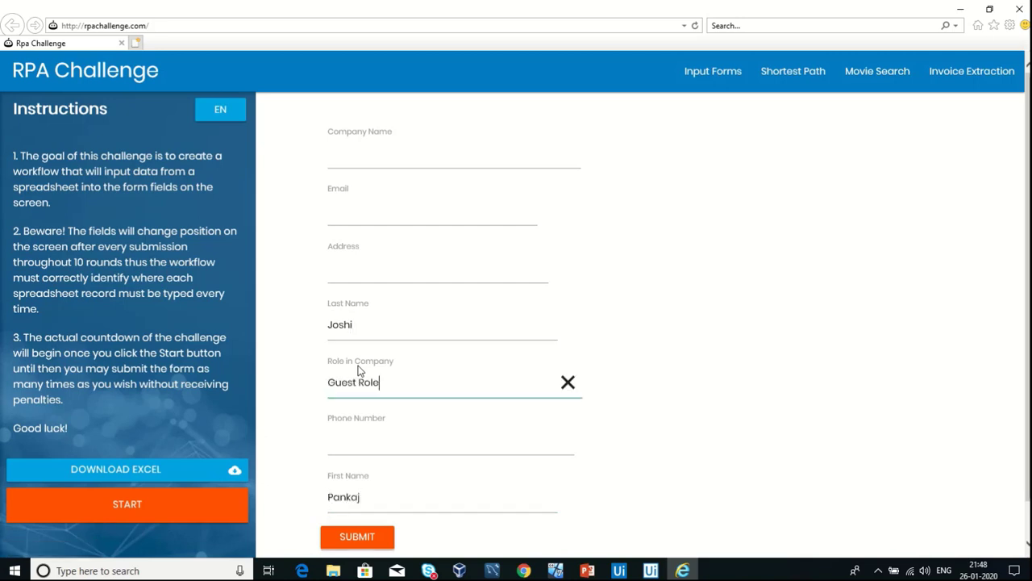
pyautogui.click(359, 540)
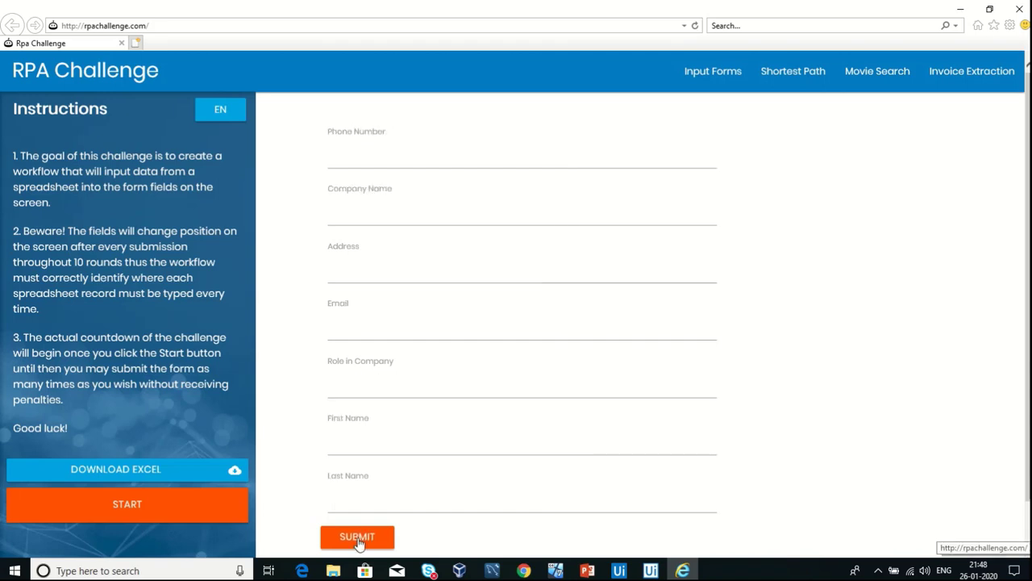
# Step: Submit the third and fourth joiners' names, each with role Guest Role
pyautogui.write('Venkatesh')
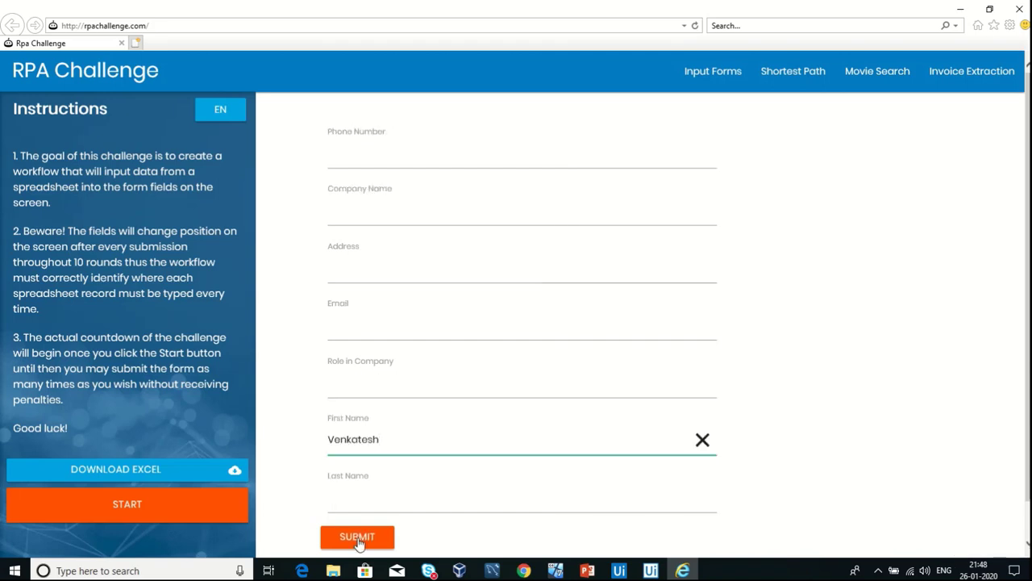
pyautogui.press('Tab')
pyautogui.write('T')
pyautogui.press('Tab')
pyautogui.write('Guest Role')
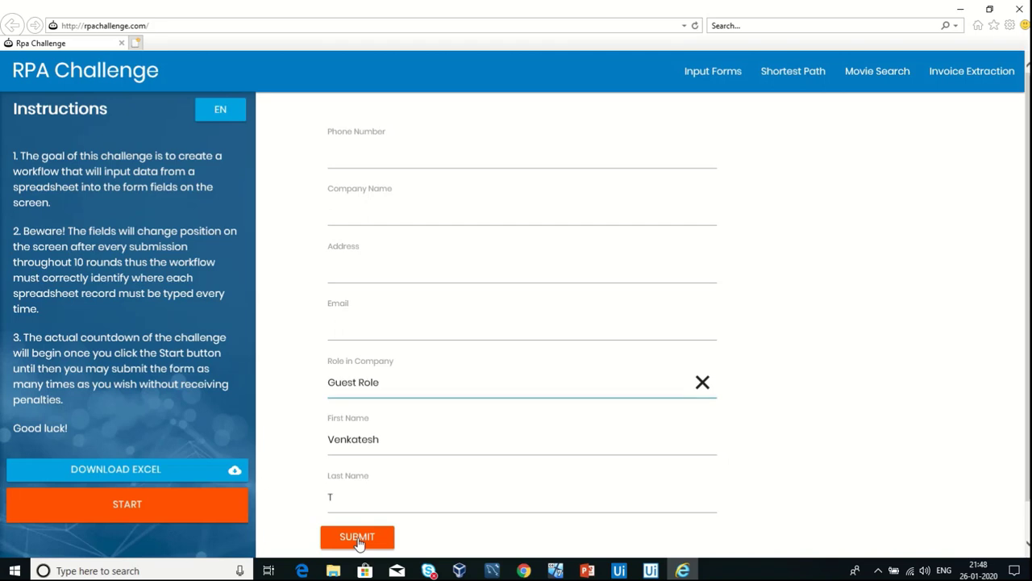
pyautogui.click(358, 540)
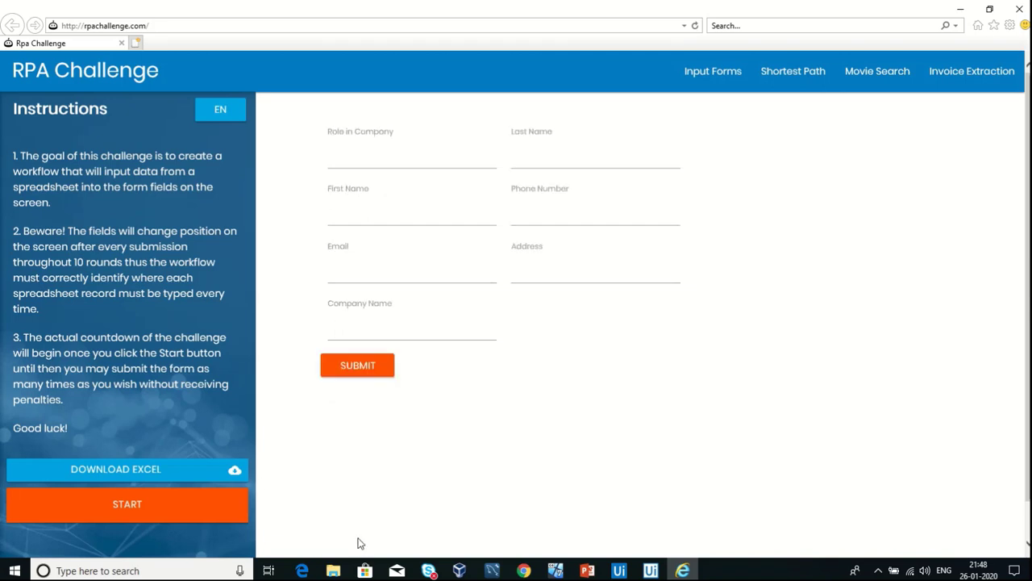
pyautogui.write('Abhilash')
pyautogui.press('Tab')
pyautogui.write('DK')
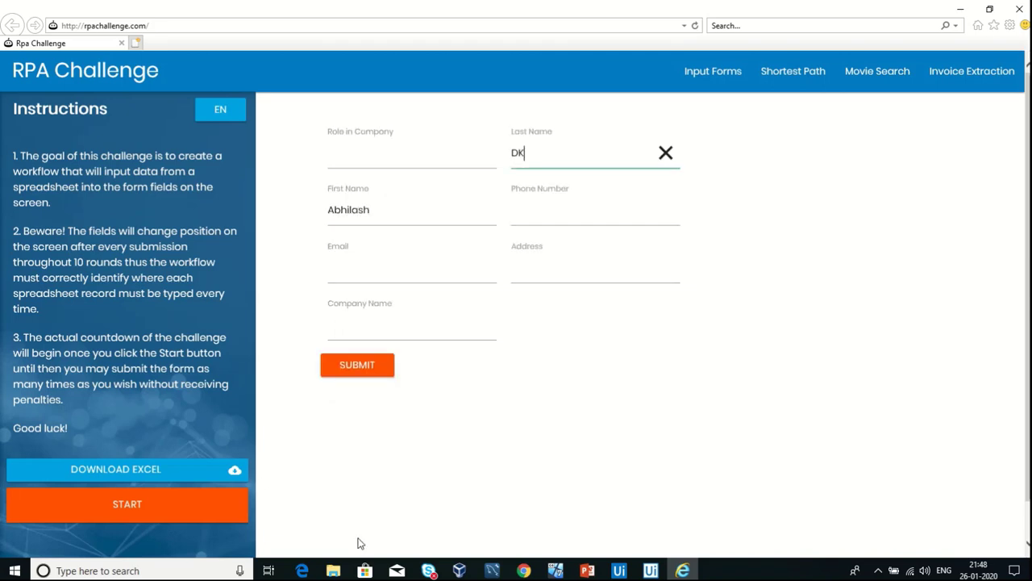
pyautogui.press('Tab')
pyautogui.write('Guest Role')
pyautogui.click(358, 365)
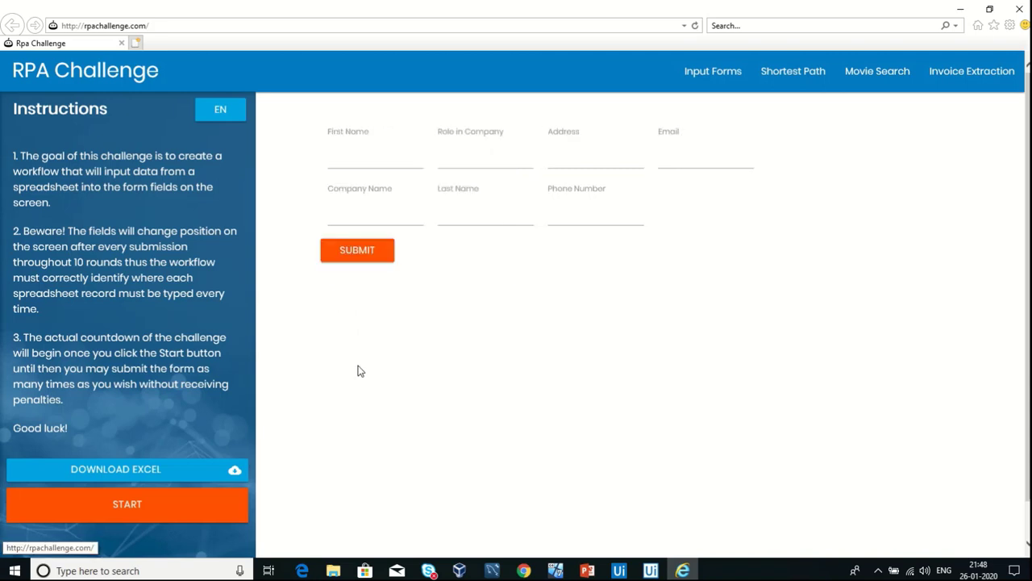
# Step: Submit the fifth and sixth joiners' first and last names as Guest Role
pyautogui.write('Harshith')
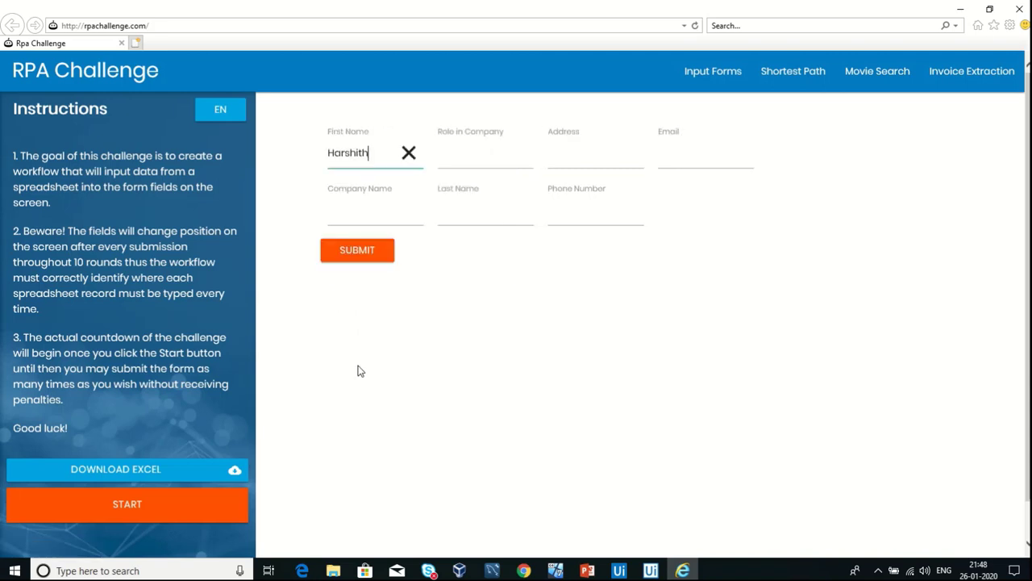
pyautogui.press('Tab')
pyautogui.write('M D')
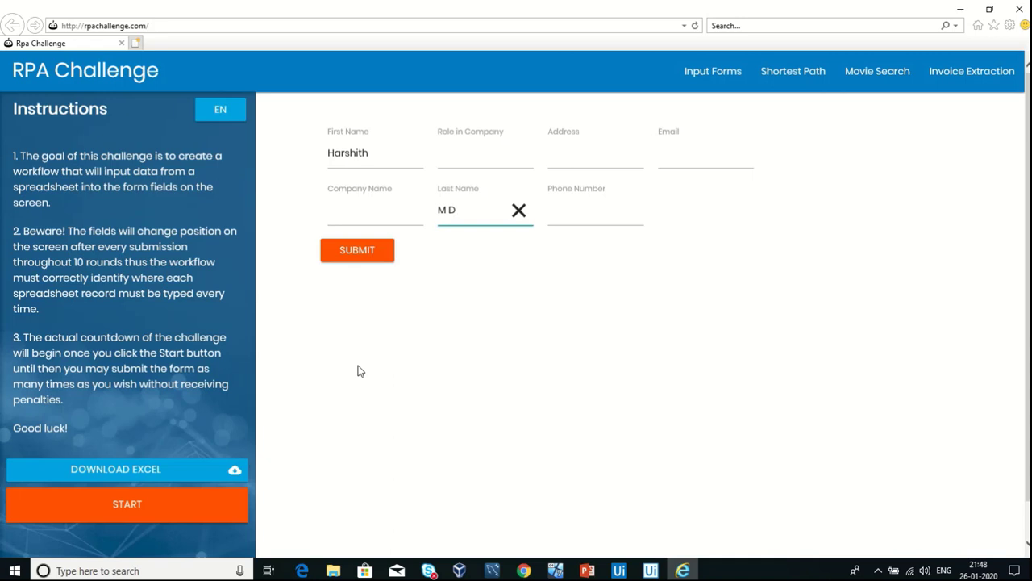
pyautogui.press('Tab')
pyautogui.write('Guest Role')
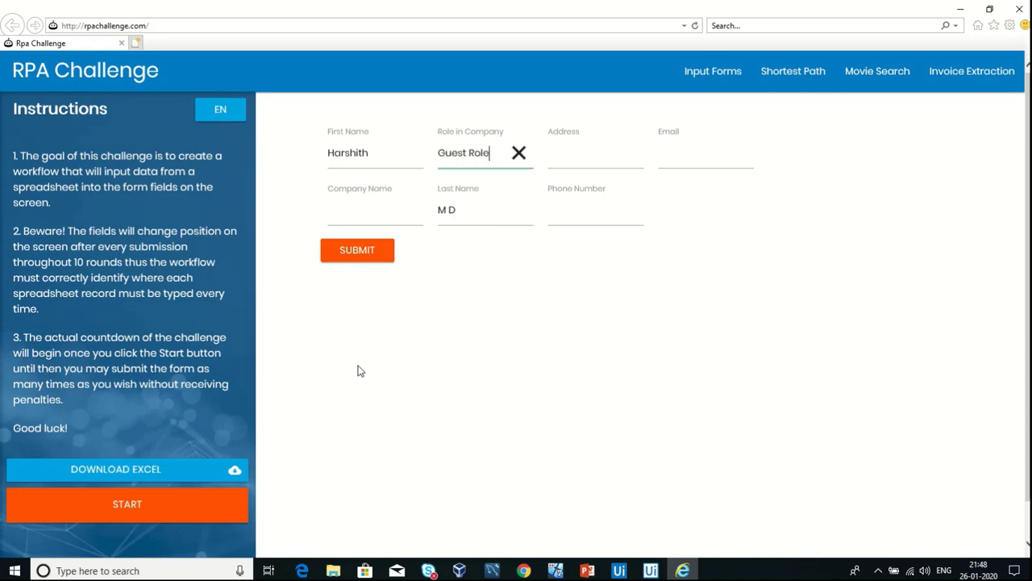
pyautogui.click(358, 251)
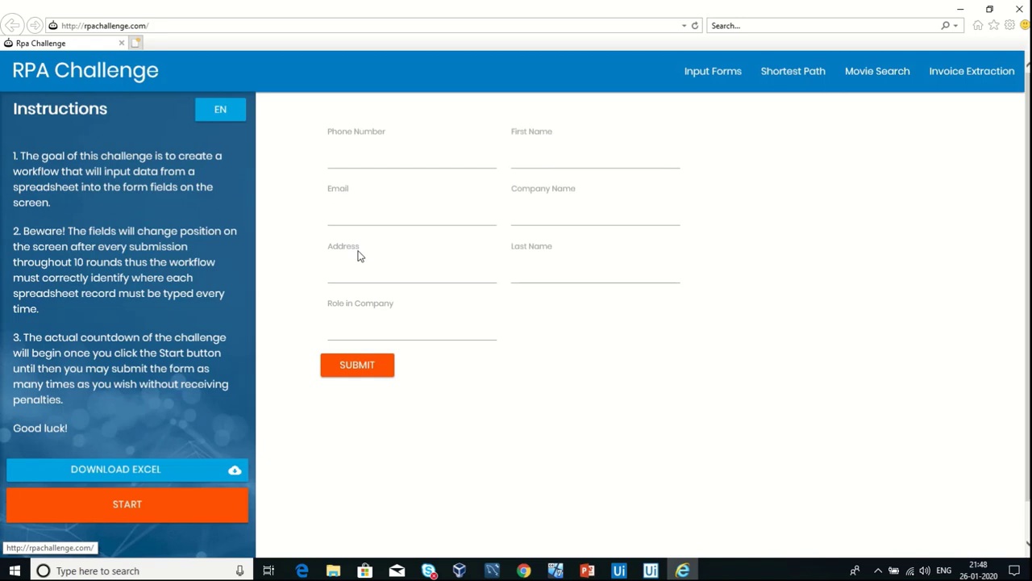
pyautogui.press('Tab')
pyautogui.write('Arya')
pyautogui.press('Tab')
pyautogui.write('Stark')
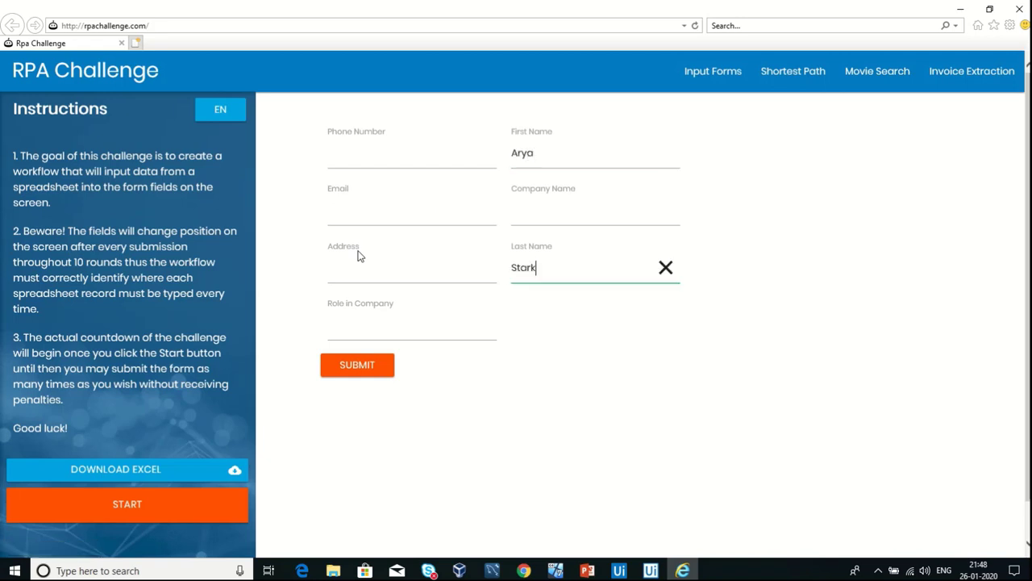
pyautogui.press('Tab')
pyautogui.write('Guest Role')
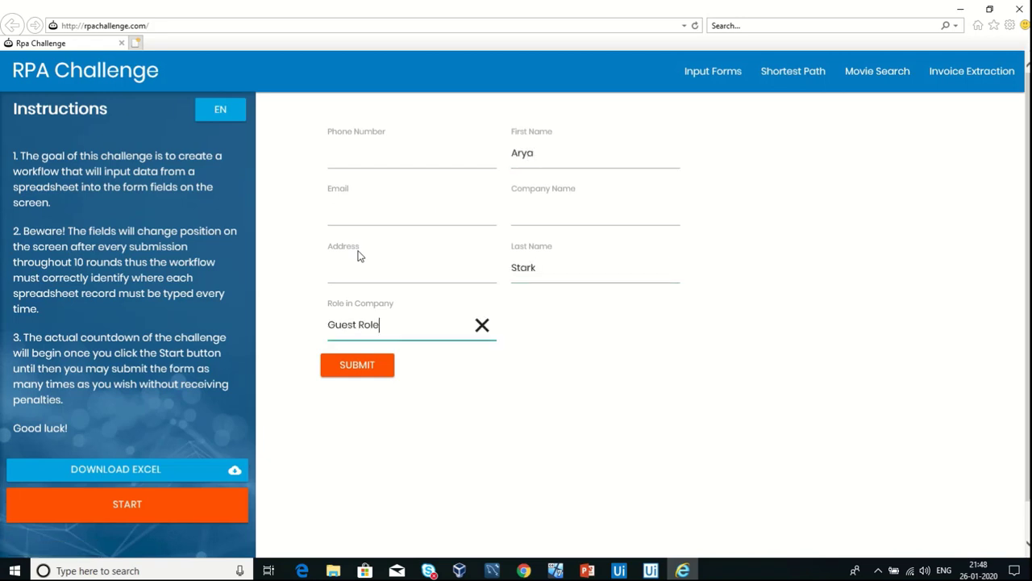
pyautogui.click(360, 367)
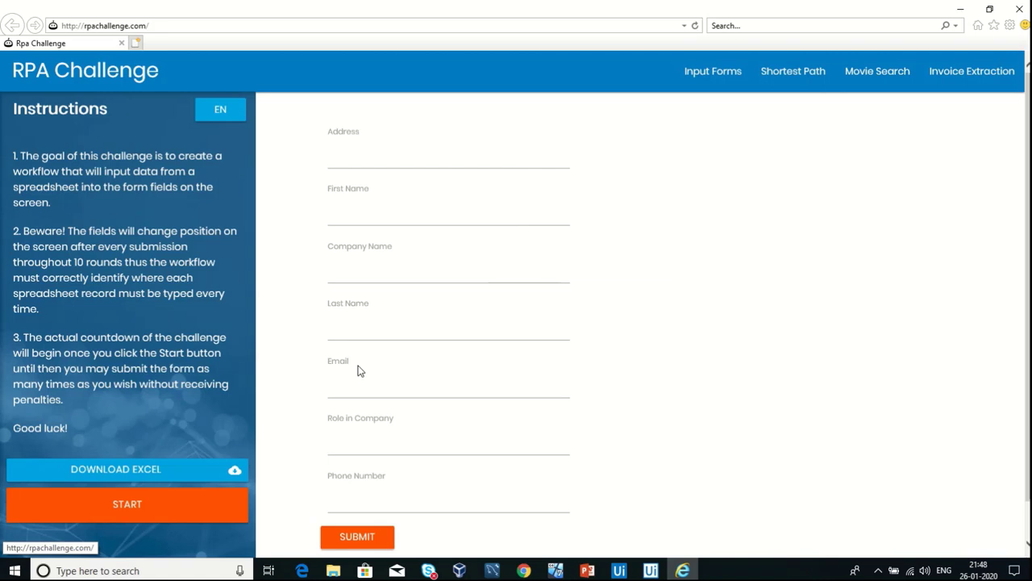
# Step: Submit the last two joiners' names with Guest Role, completing the form entries
pyautogui.write('Virat')
pyautogui.press('Tab')
pyautogui.write('Kohli')
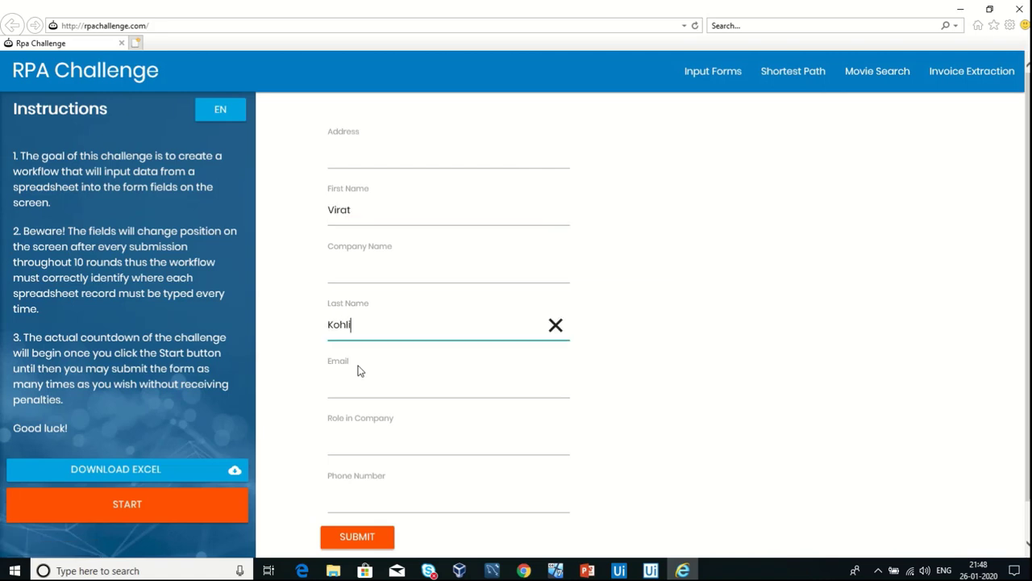
pyautogui.press('Tab')
pyautogui.write('Guest Role')
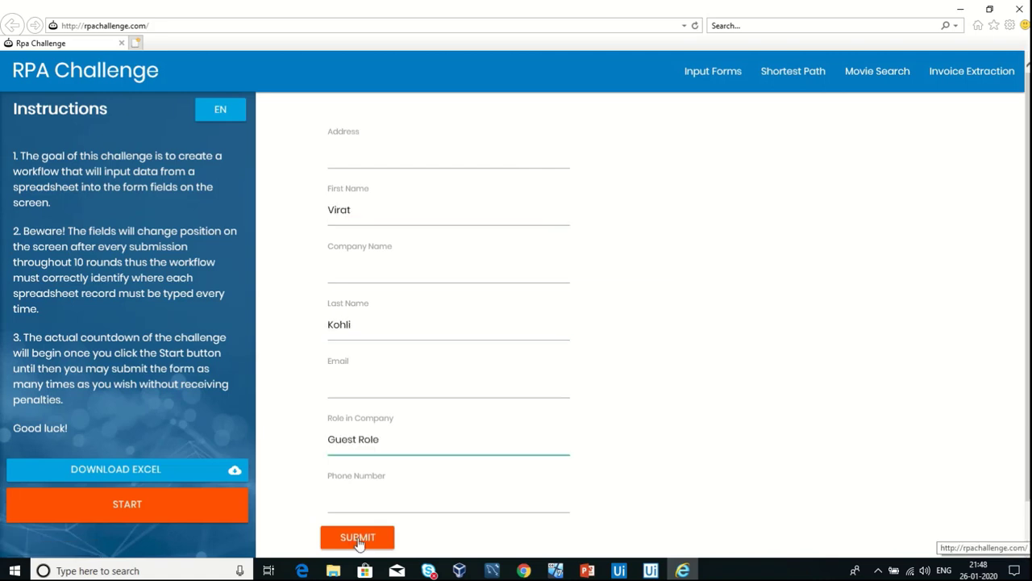
pyautogui.click(358, 538)
pyautogui.write('Danaerys')
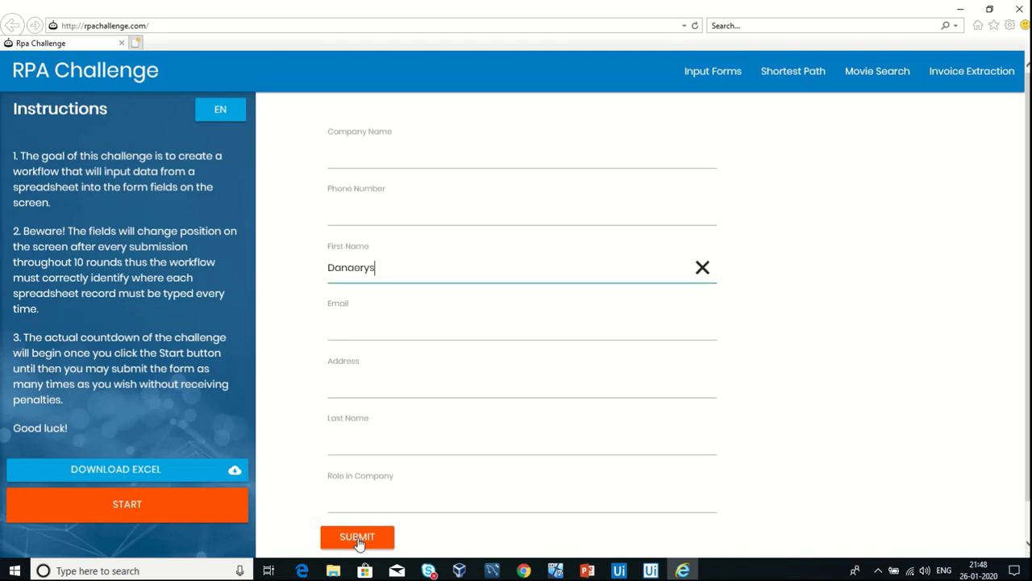
pyautogui.press('Tab')
pyautogui.write('Targaryan')
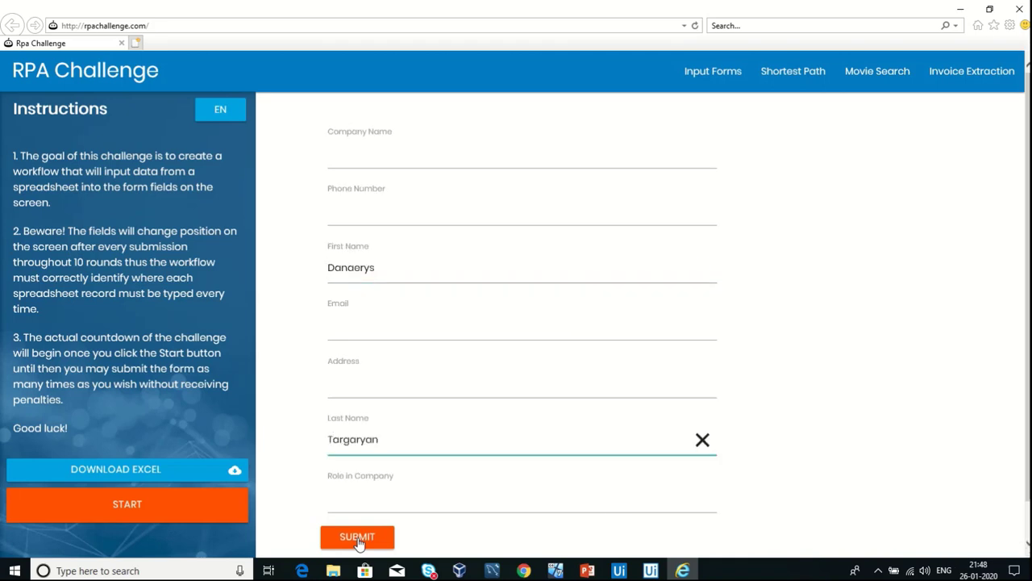
pyautogui.press('Tab')
pyautogui.write('Guest Role')
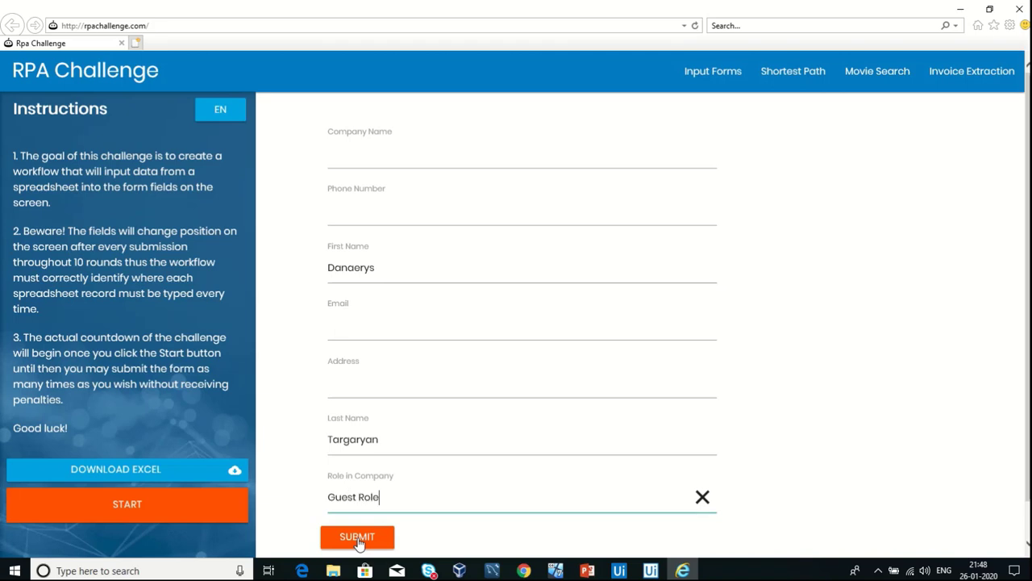
pyautogui.click(357, 538)
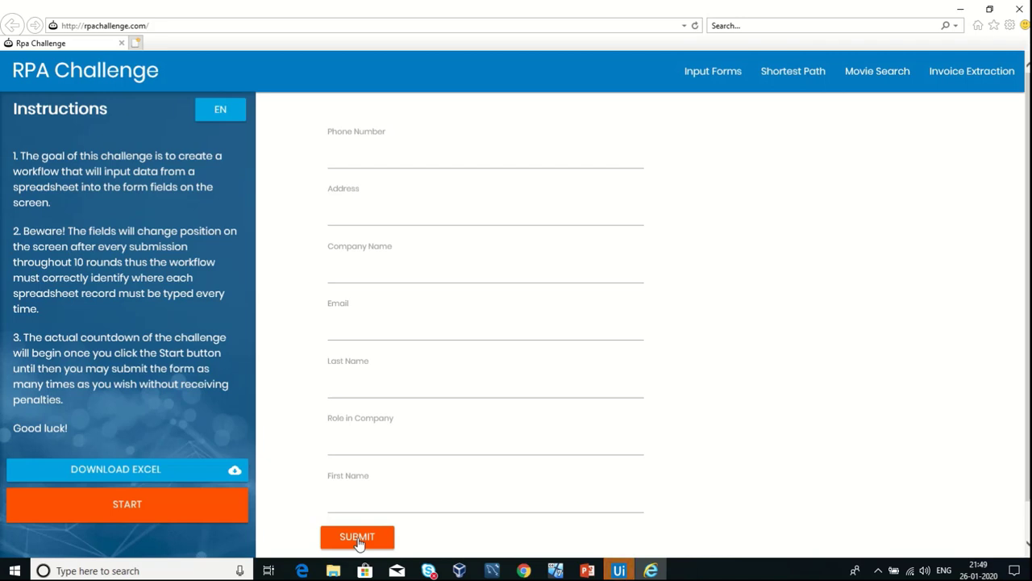
# Step: Scroll through the IAM provisioning Main flowchart in UiPath Studio, then return to the project folder in File Explorer
pyautogui.click(619, 571)
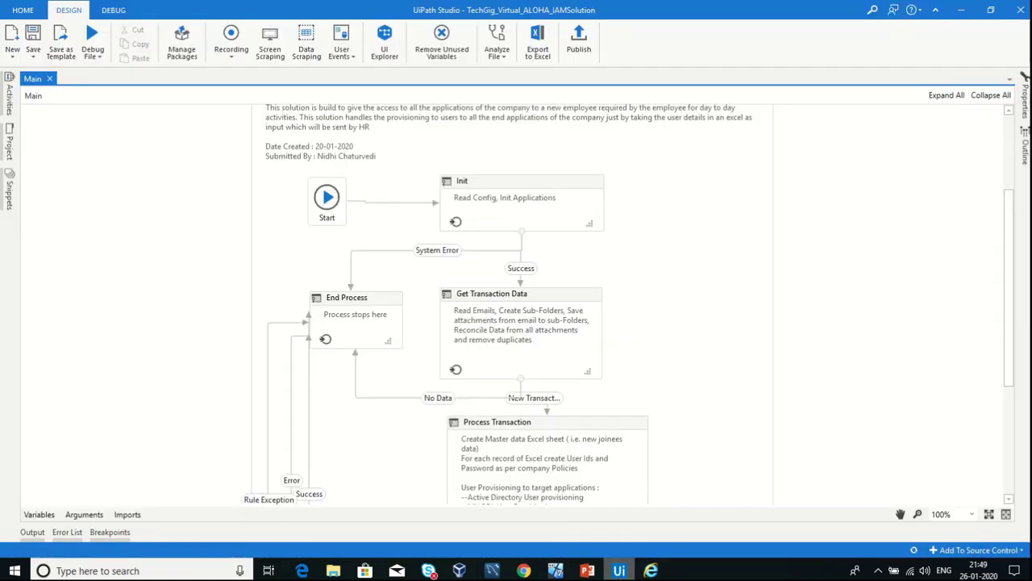
pyautogui.scroll(1, 125, 379)
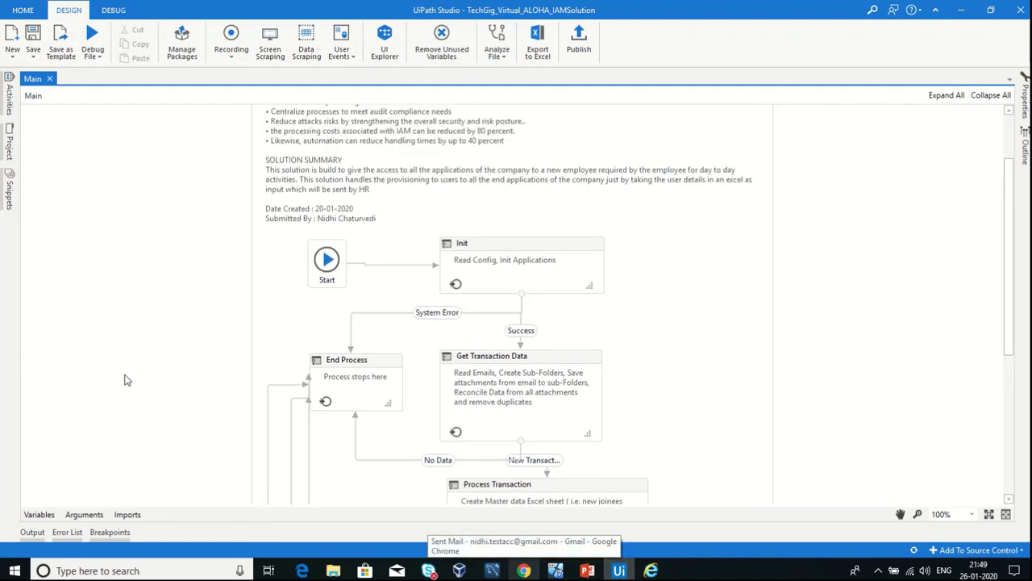
pyautogui.scroll(-2, 126, 387)
pyautogui.scroll(-3, 125, 387)
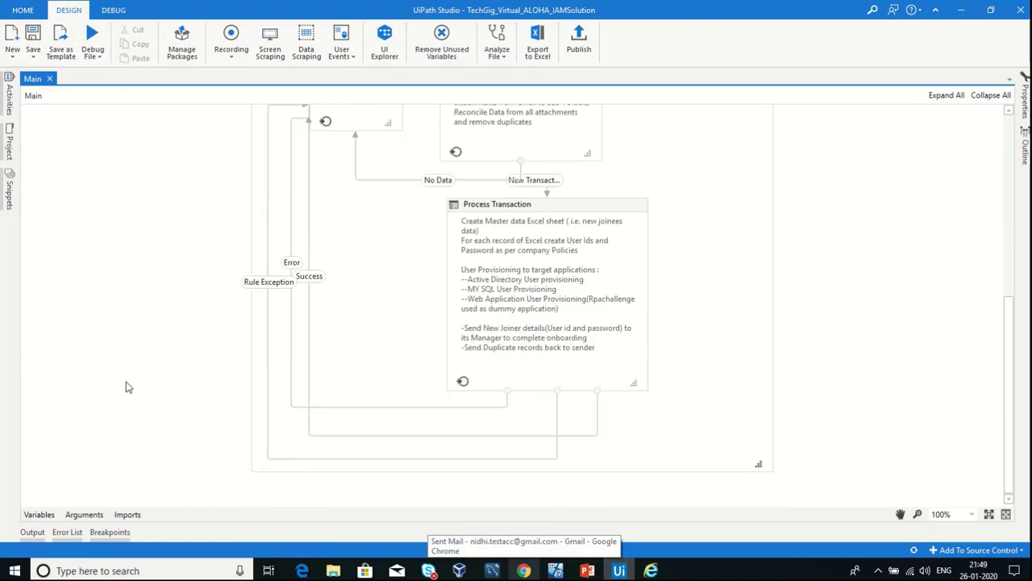
pyautogui.click(333, 570)
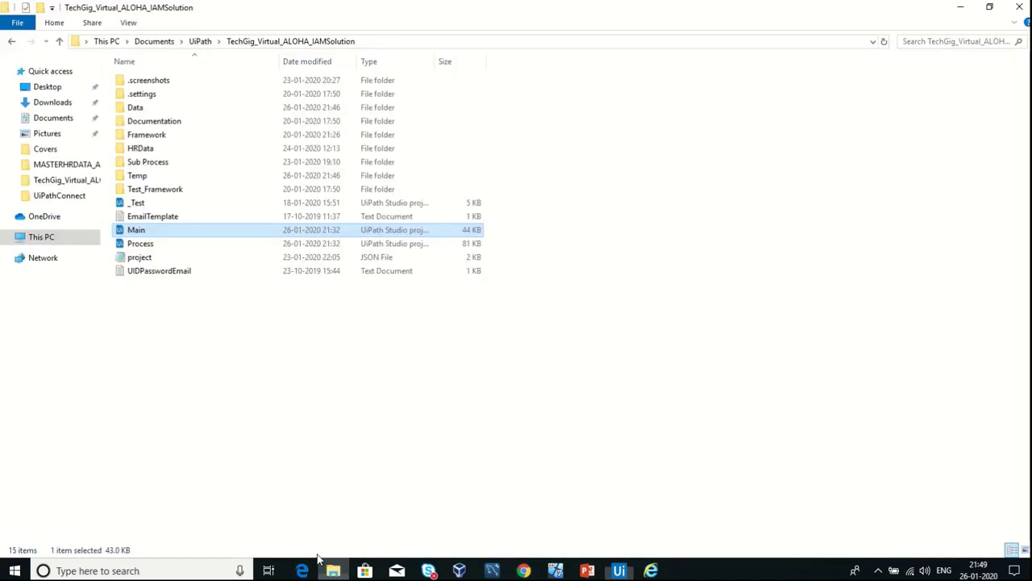
# Step: Go into HRData > MASTERHRDATA_ALLDAYS and open MasterHRData, with UserIDs 1378 to 1385
pyautogui.click(214, 452)
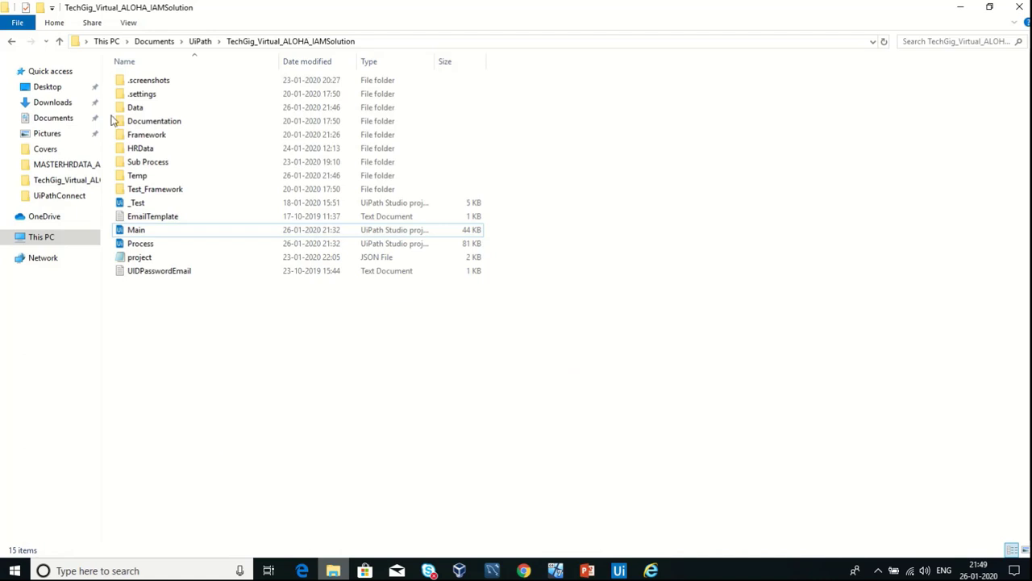
pyautogui.click(158, 150)
pyautogui.doubleClick(158, 150)
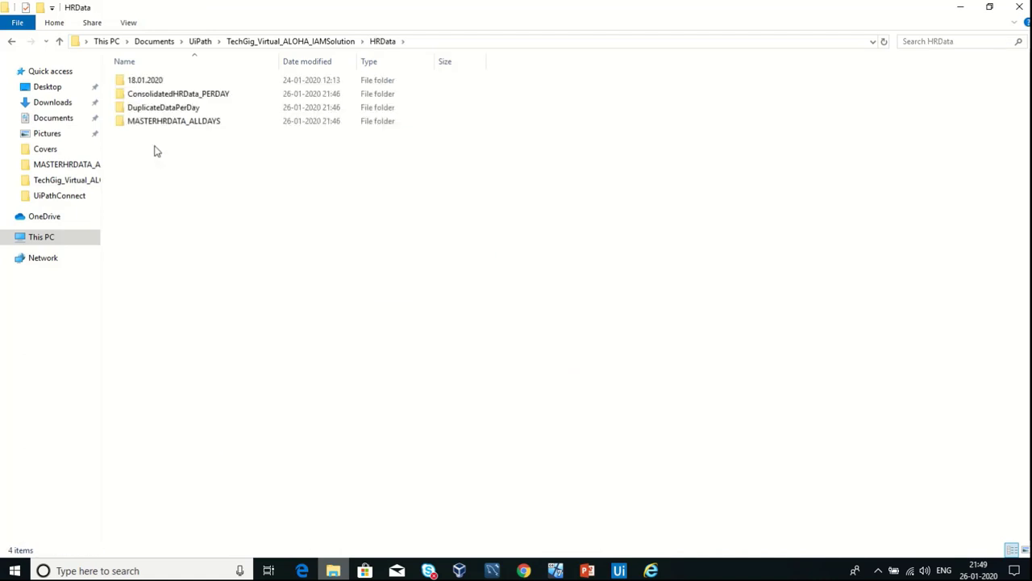
pyautogui.click(154, 126)
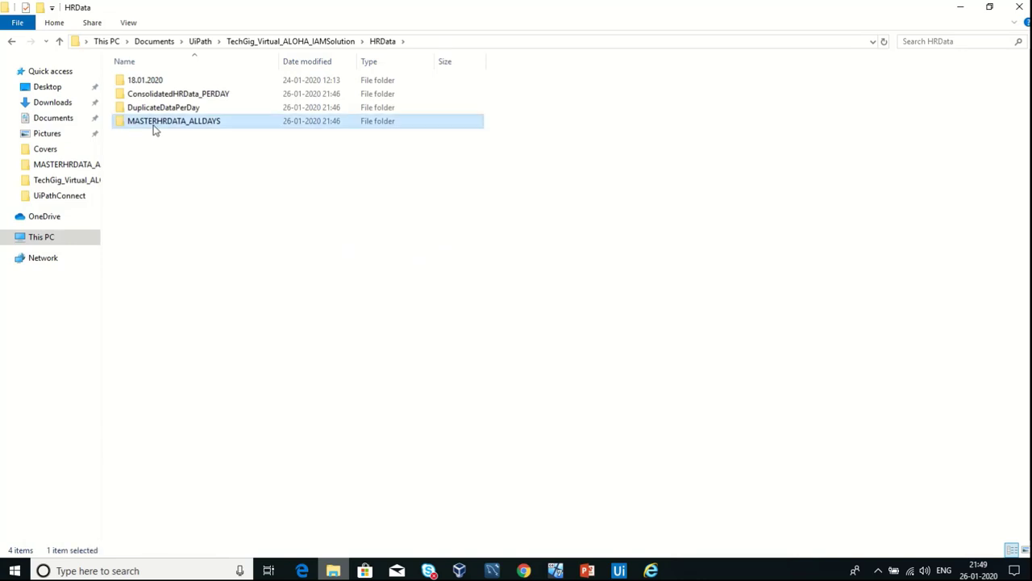
pyautogui.doubleClick(156, 125)
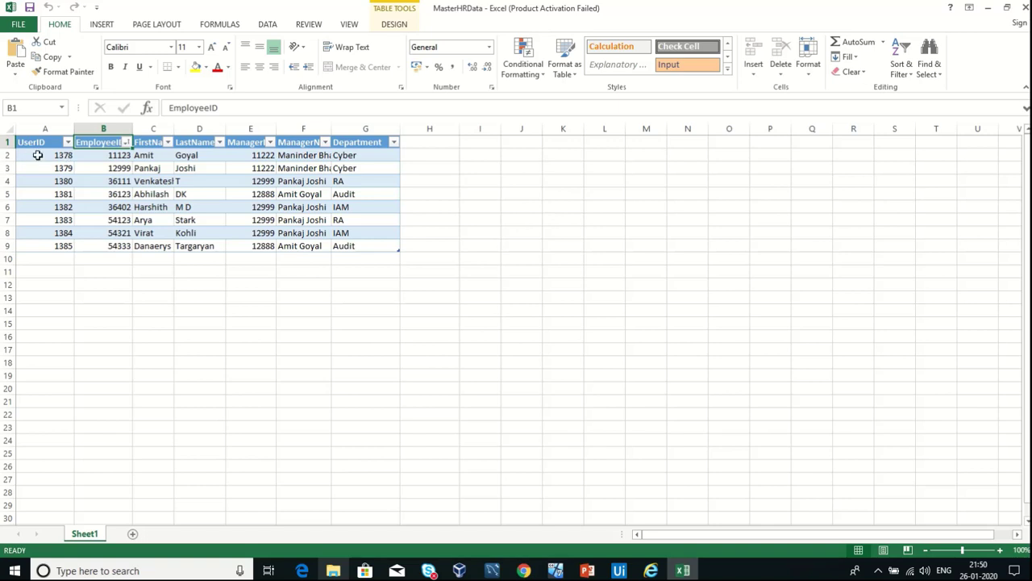
# Step: Select the UserID values, close MasterHRData, and open HRData's DuplicateDataPerDay folder
pyautogui.moveTo(37, 154); pyautogui.dragTo(69, 246)
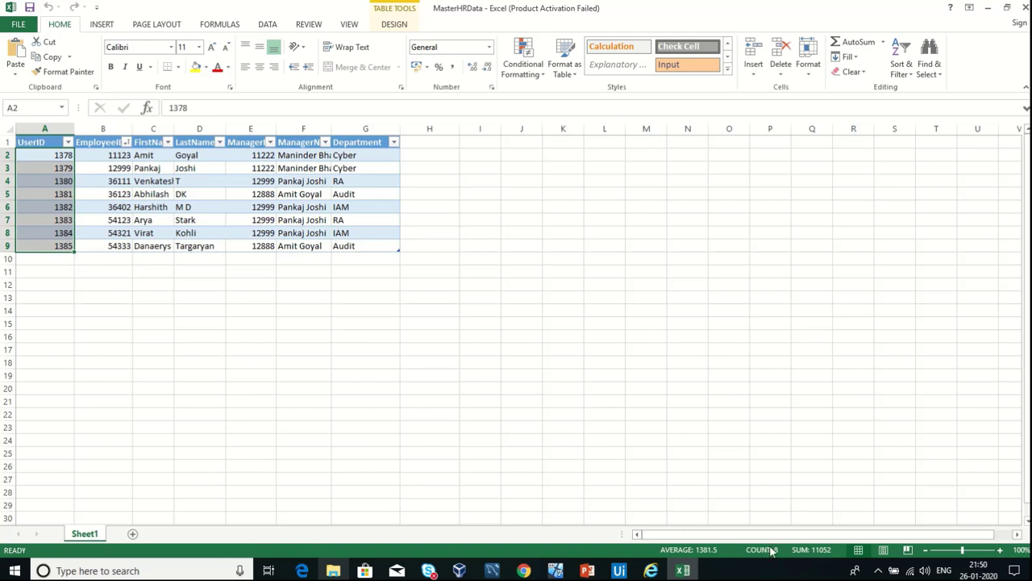
pyautogui.click(1025, 7)
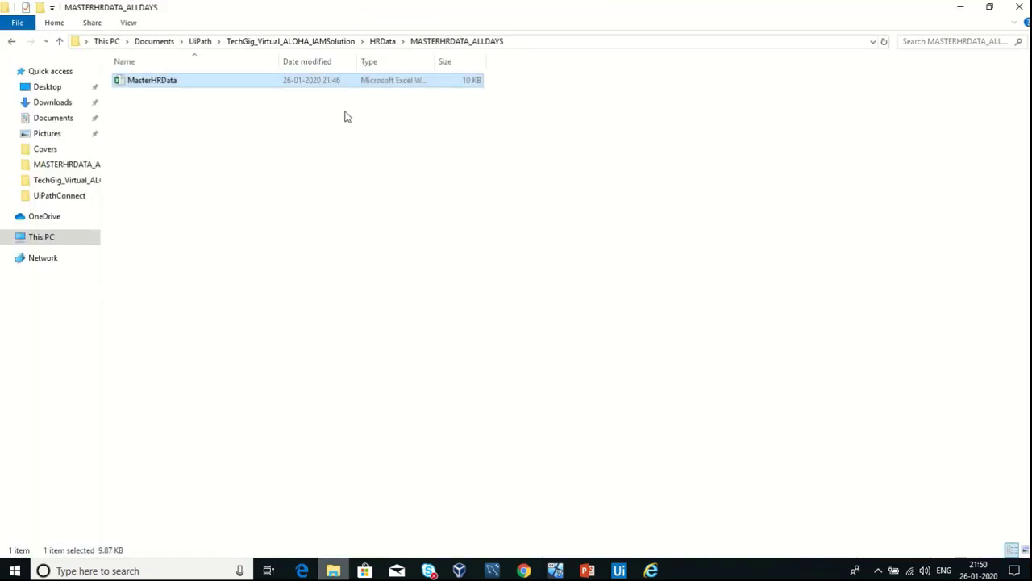
pyautogui.click(383, 41)
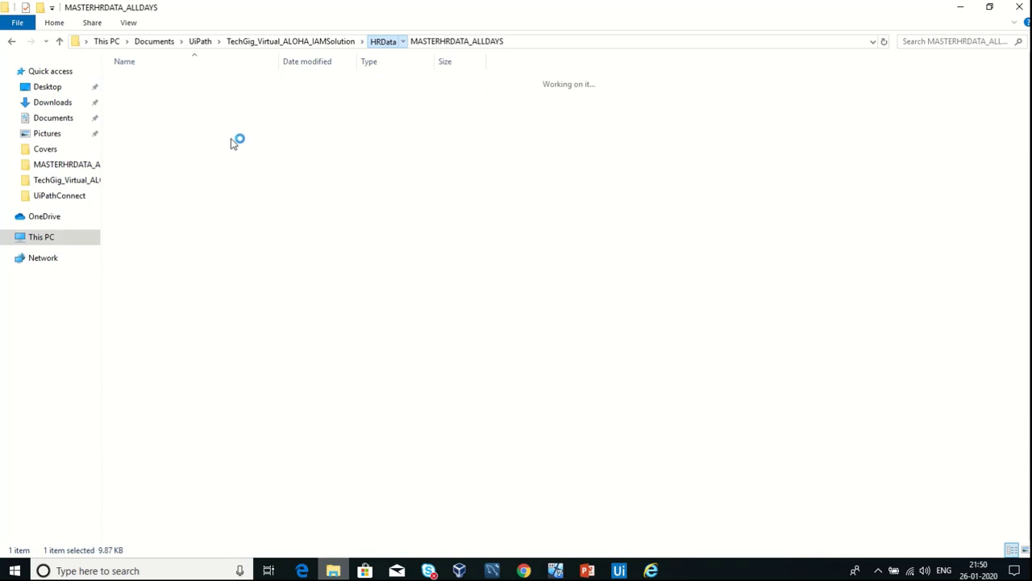
pyautogui.doubleClick(217, 112)
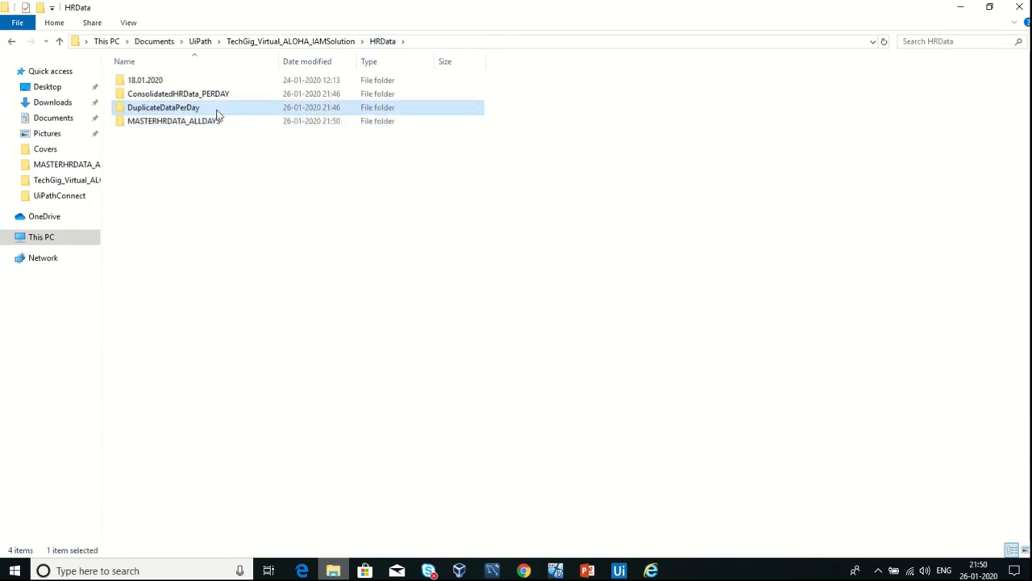
# Step: Review the Duplicate Records workbook, then return to the HRData folder
pyautogui.doubleClick(165, 80)
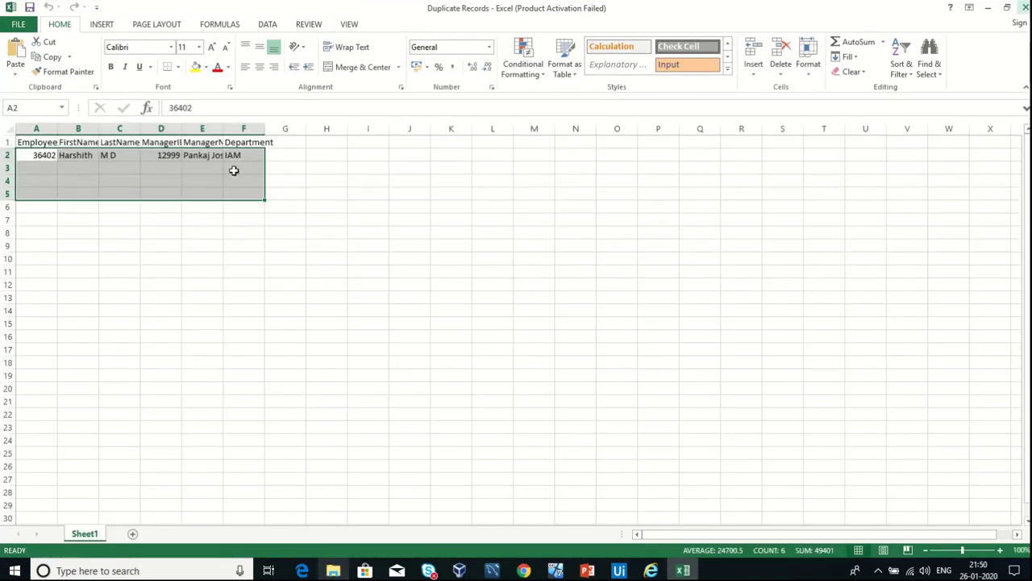
pyautogui.click(1024, 8)
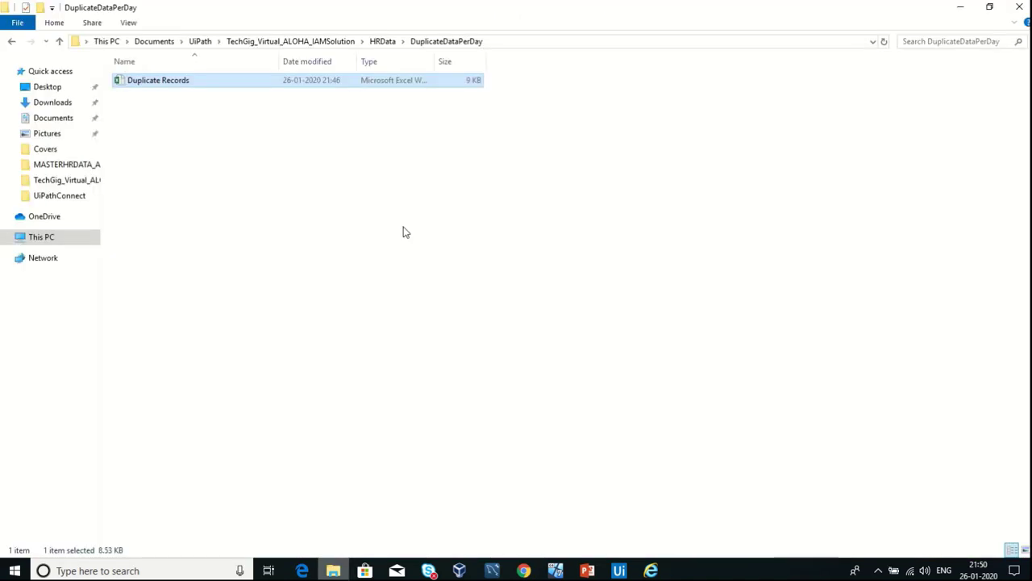
pyautogui.click(383, 41)
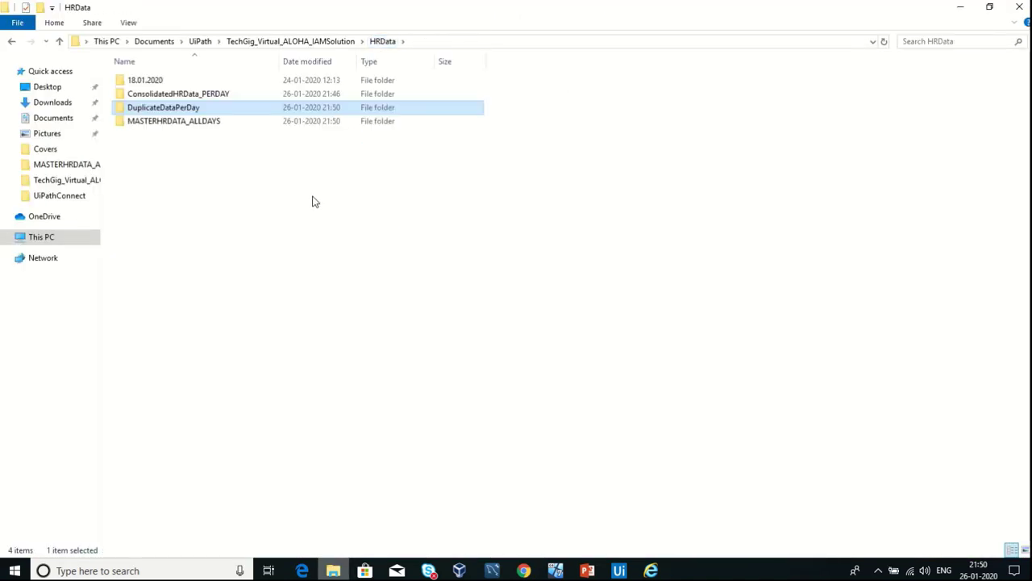
# Step: Review the eight-row ConsolidatedHRData_PERDAY worksheet, then go back up to the project folder
pyautogui.doubleClick(223, 95)
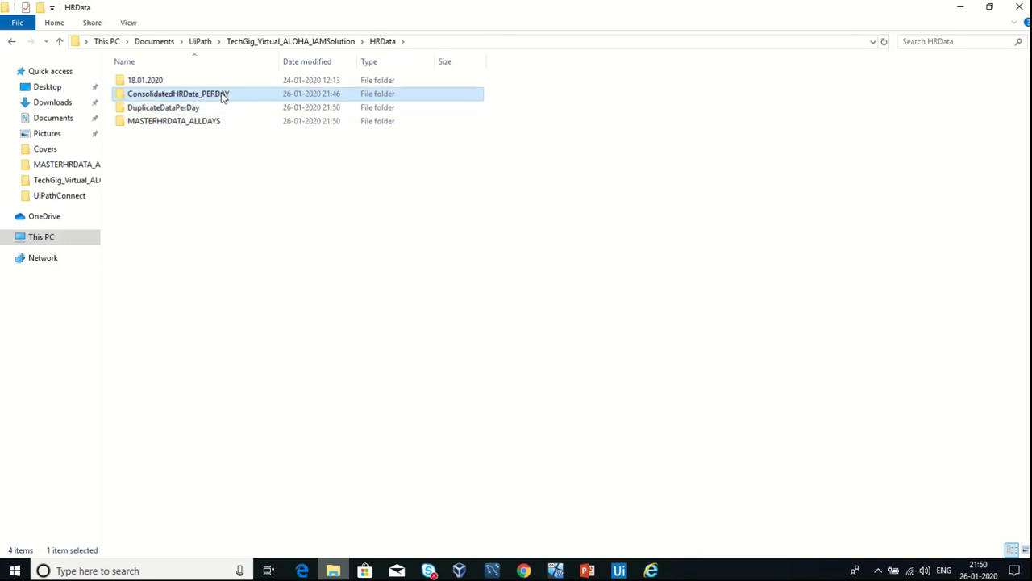
pyautogui.doubleClick(199, 84)
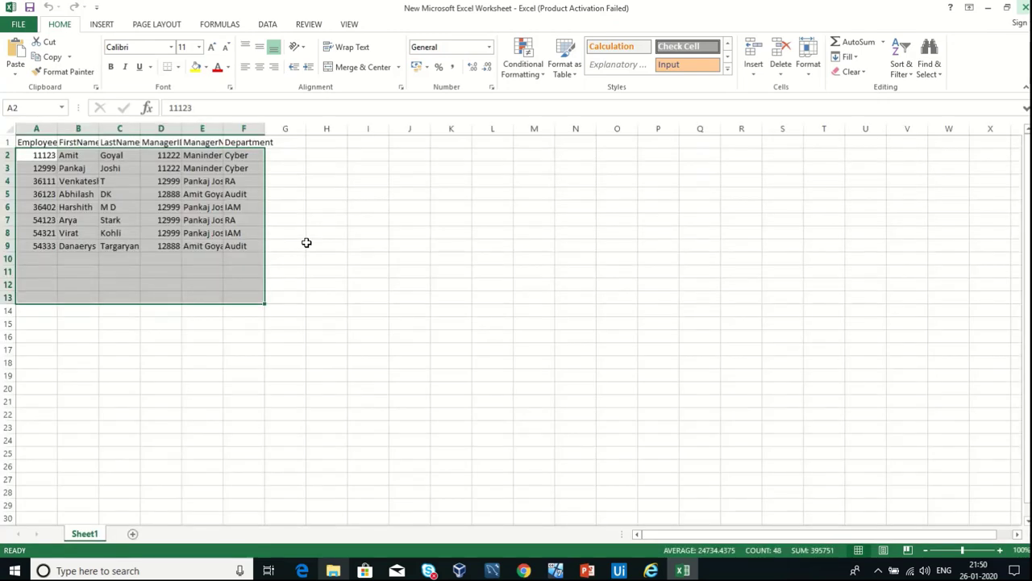
pyautogui.scroll(-3, 317, 266)
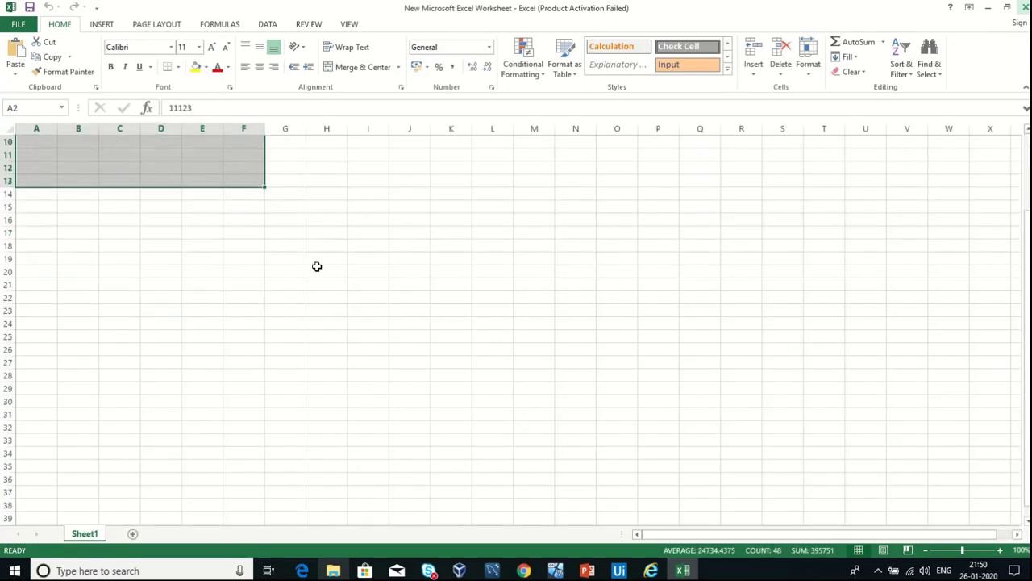
pyautogui.scroll(3, 317, 265)
pyautogui.click(324, 367)
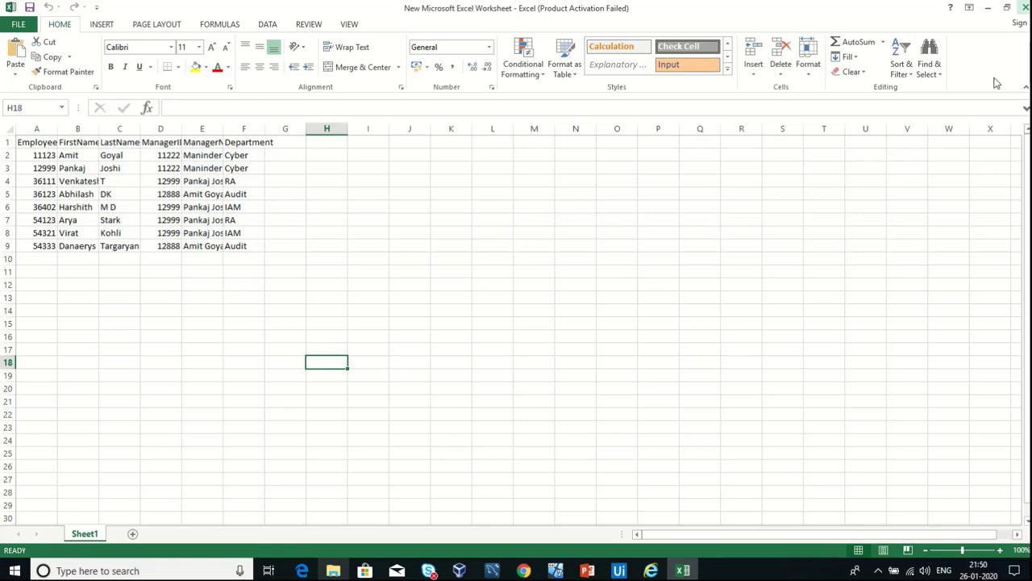
pyautogui.click(1023, 7)
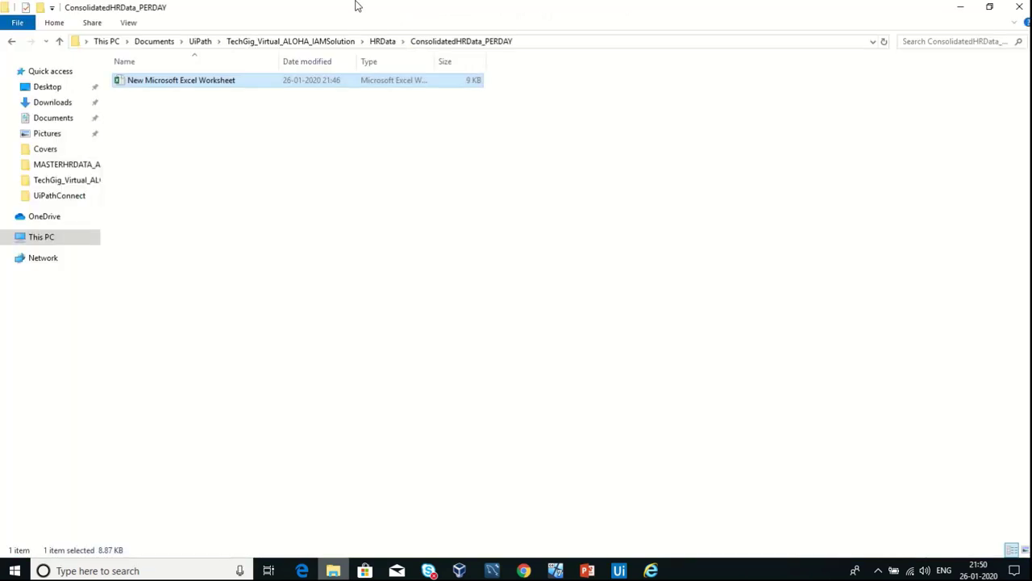
pyautogui.click(384, 42)
pyautogui.hotkey('alt', 'Up')
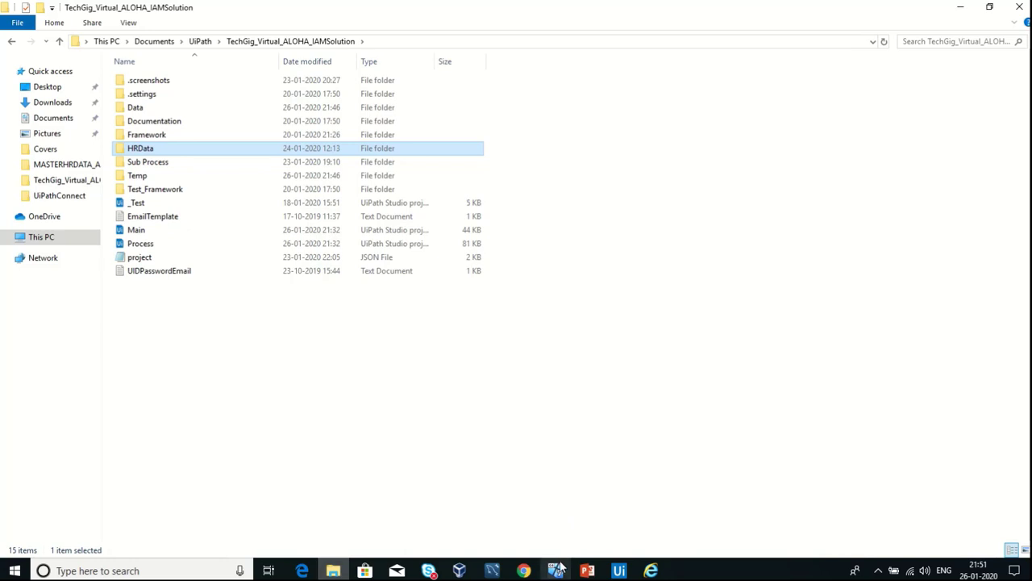
# Step: Unlock the RPA virtual machine via Insert Ctrl-Alt-Del and sign in with the administrator password
pyautogui.click(557, 571)
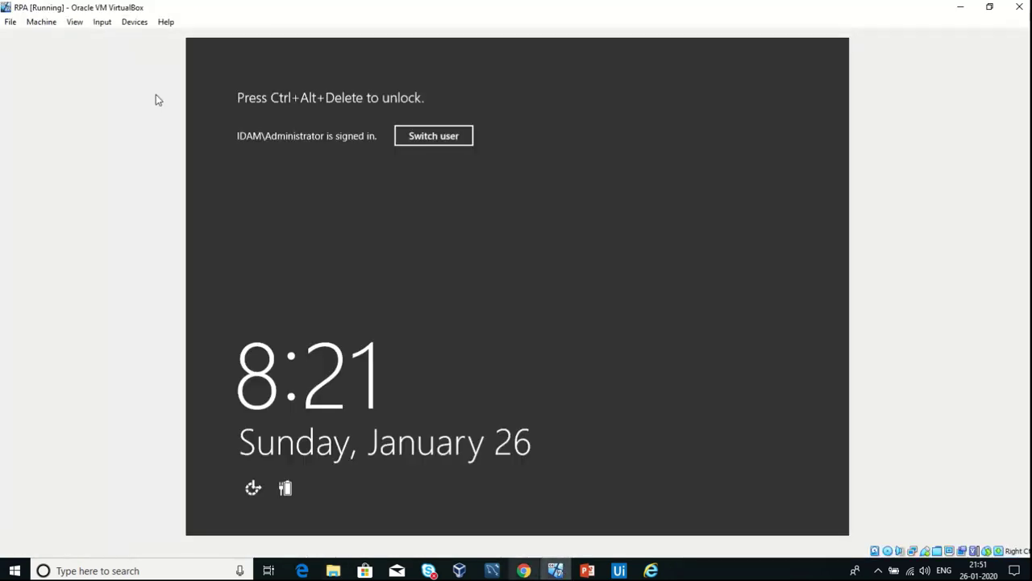
pyautogui.click(99, 24)
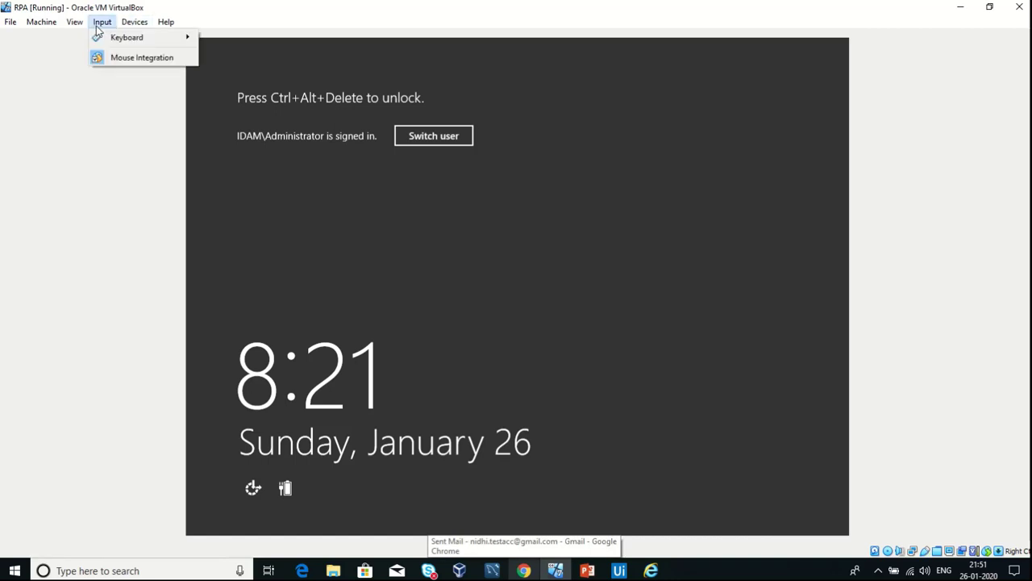
pyautogui.moveTo(144, 38)
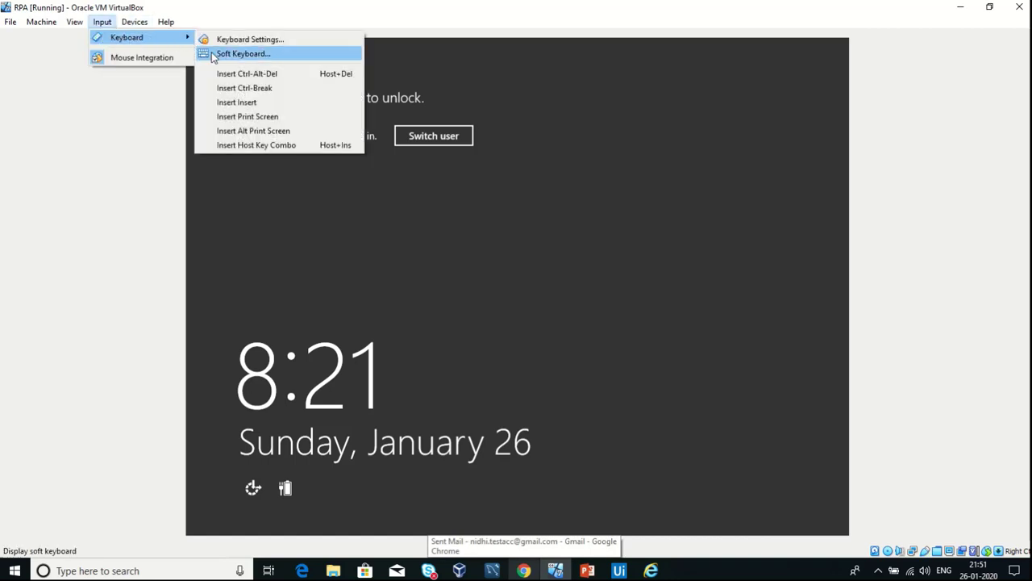
pyautogui.click(221, 75)
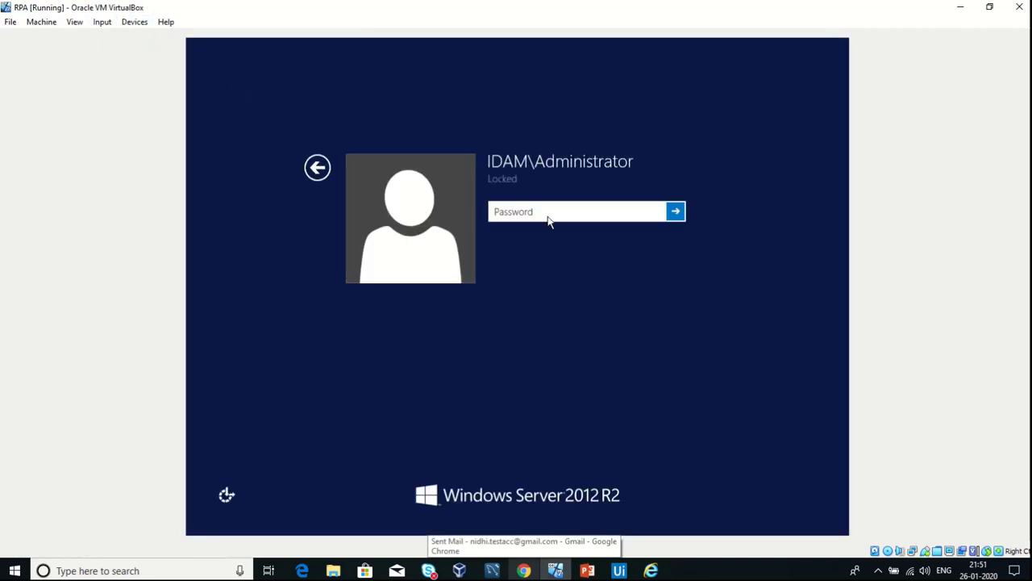
pyautogui.write('*')
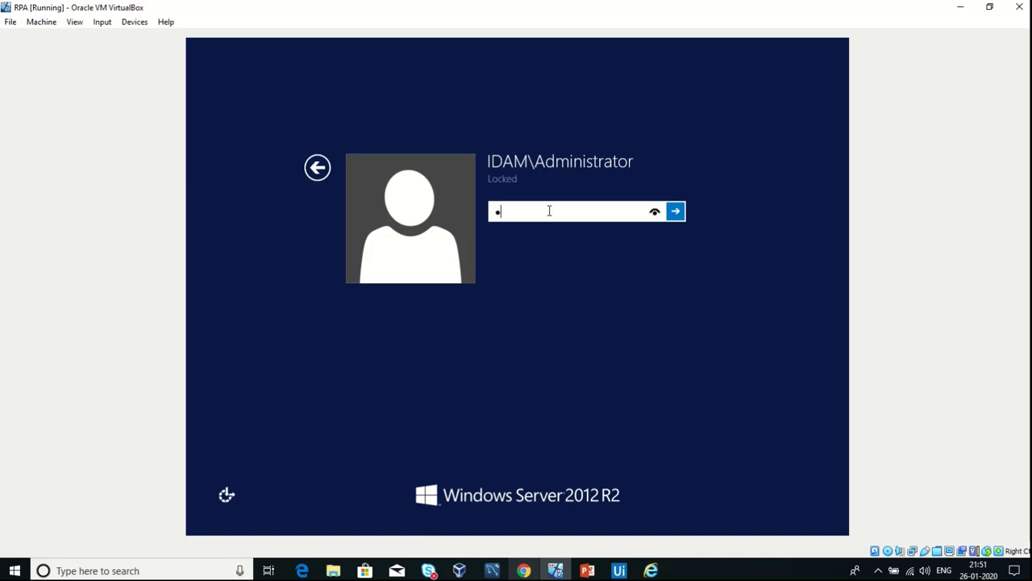
pyautogui.write('*****')
pyautogui.press('Return')
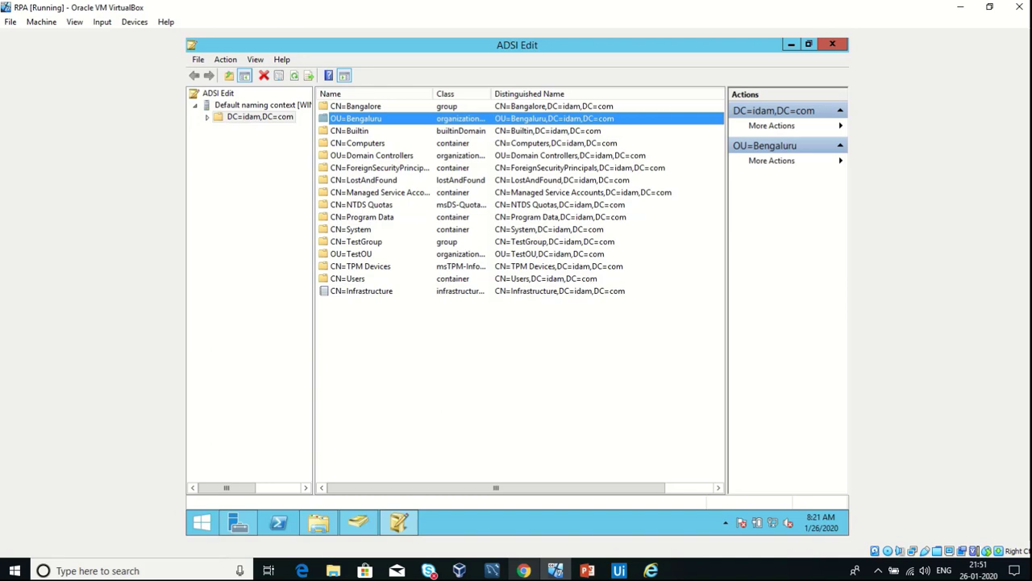
# Step: Launch Active Directory Users and Computers, refresh idam.com, and open the Bengaluru OU
pyautogui.click(355, 531)
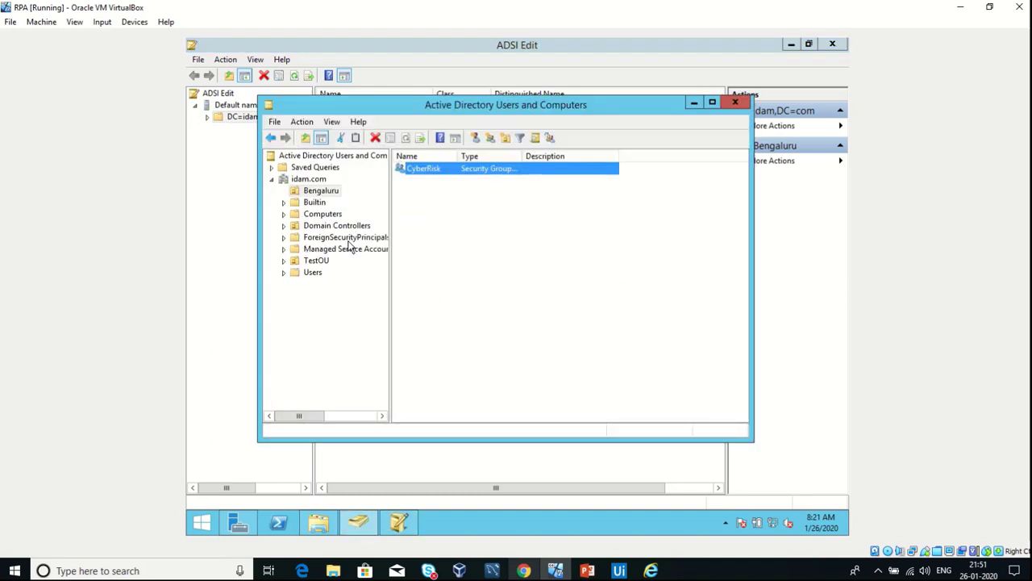
pyautogui.click(313, 181)
pyautogui.rightClick(314, 184)
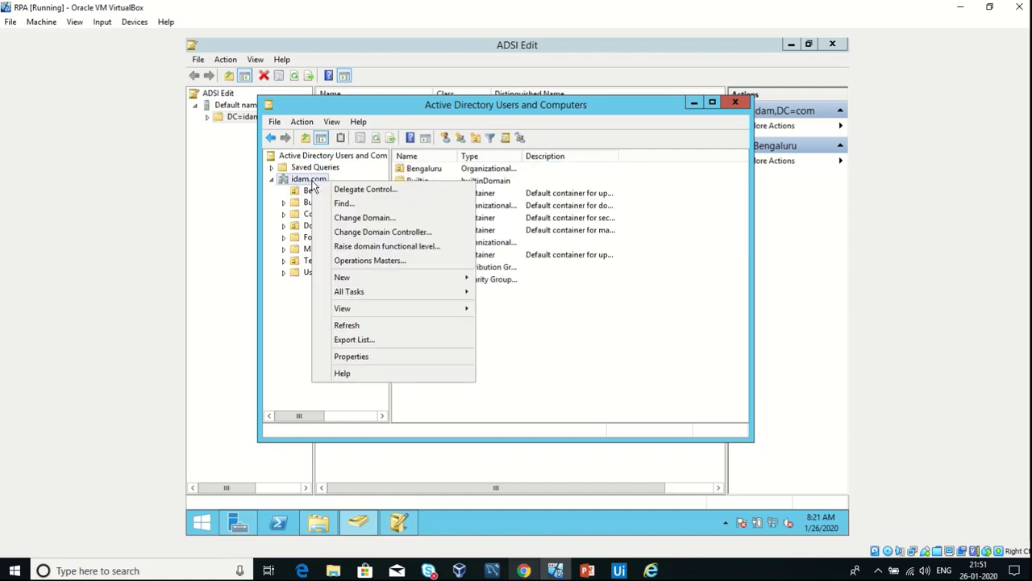
pyautogui.click(354, 325)
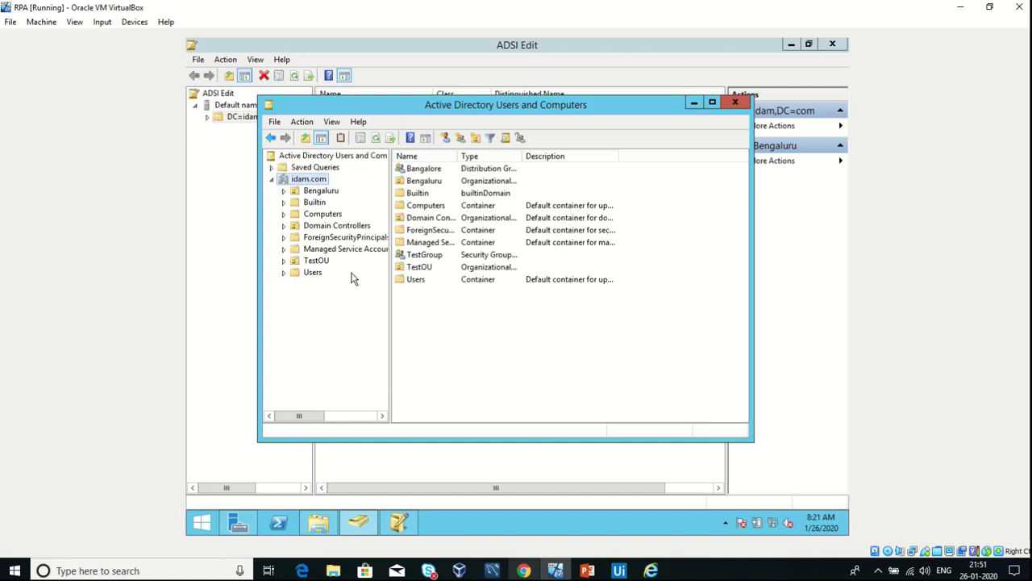
pyautogui.click(315, 190)
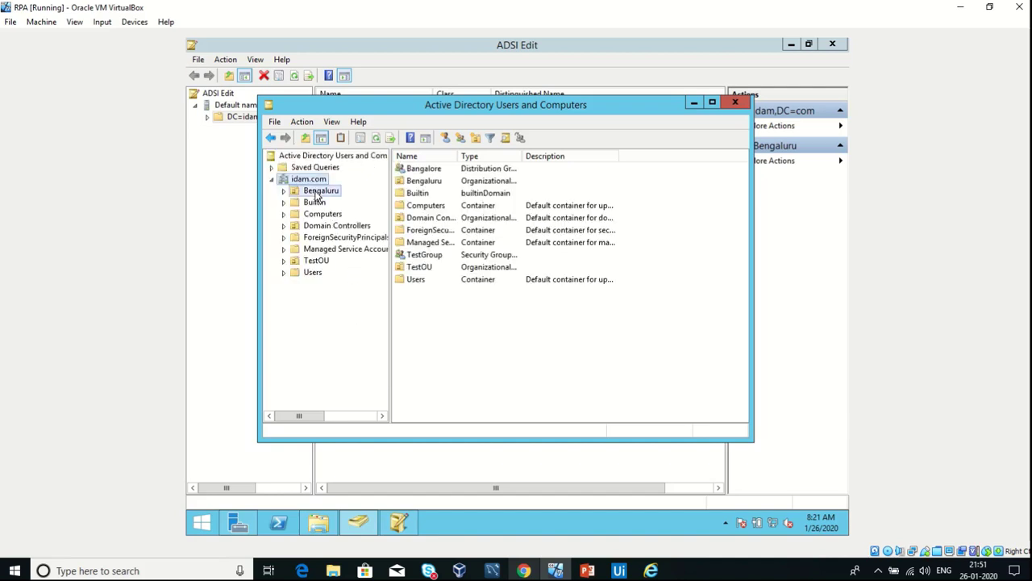
pyautogui.rightClick(316, 193)
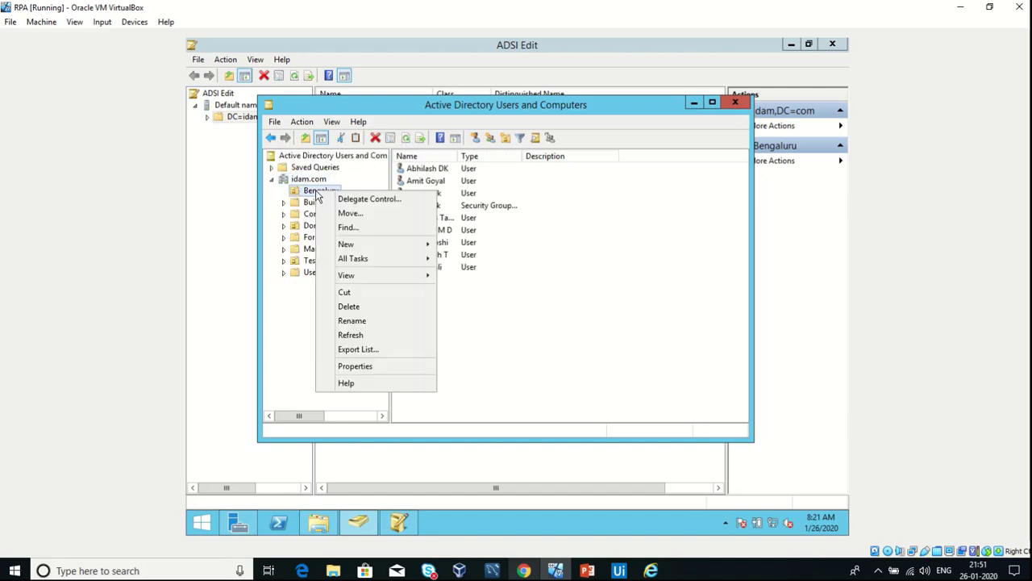
pyautogui.click(486, 292)
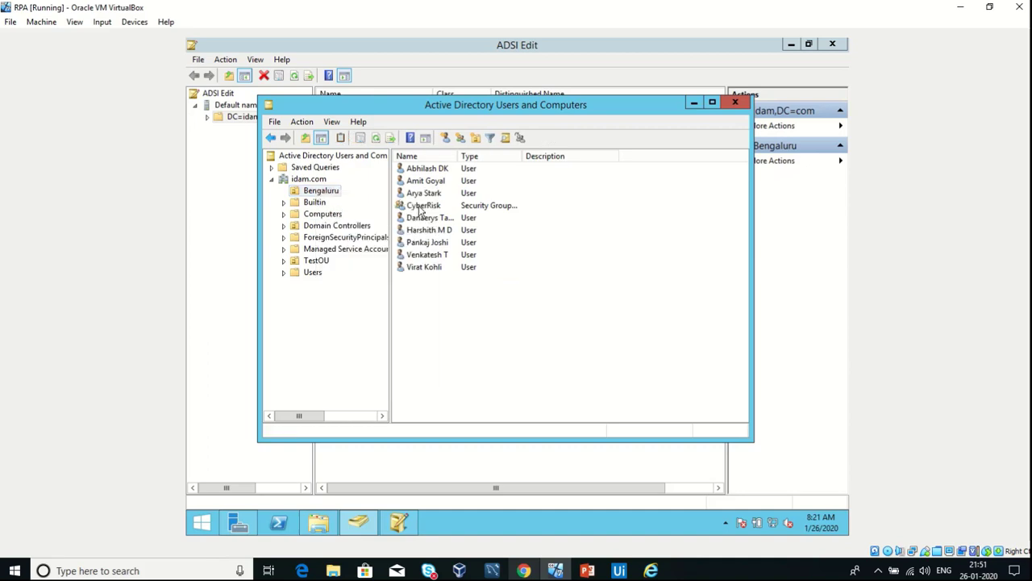
# Step: Check the CyberRisk group and each newly created user account in Bengaluru
pyautogui.click(421, 207)
pyautogui.click(428, 169)
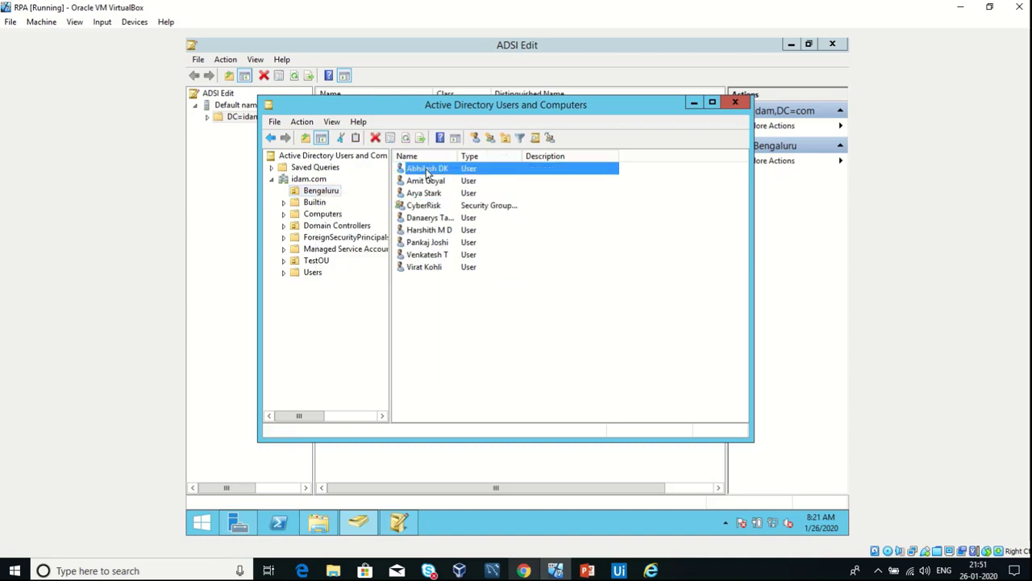
pyautogui.click(425, 181)
pyautogui.click(421, 194)
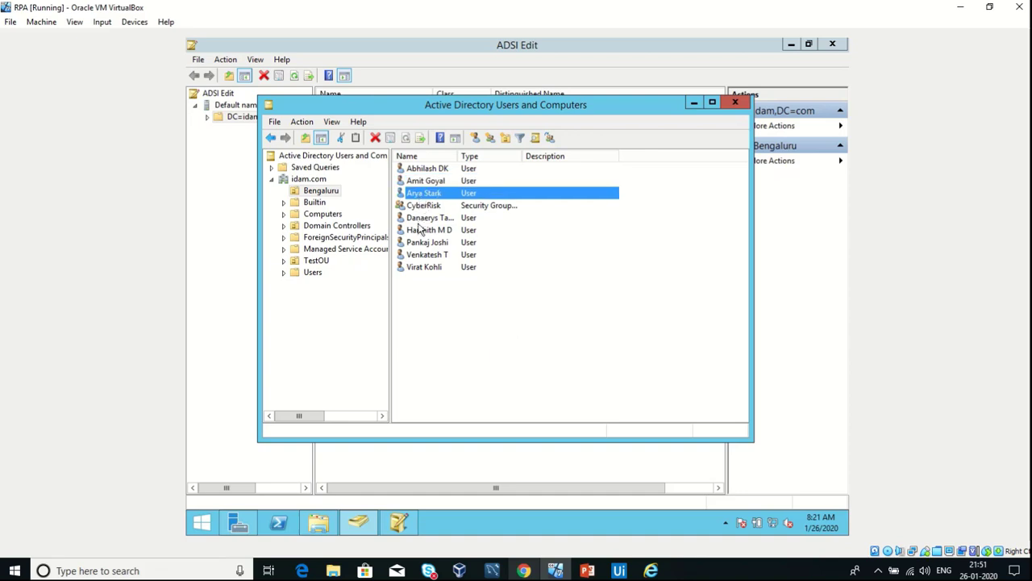
pyautogui.click(418, 220)
pyautogui.click(418, 231)
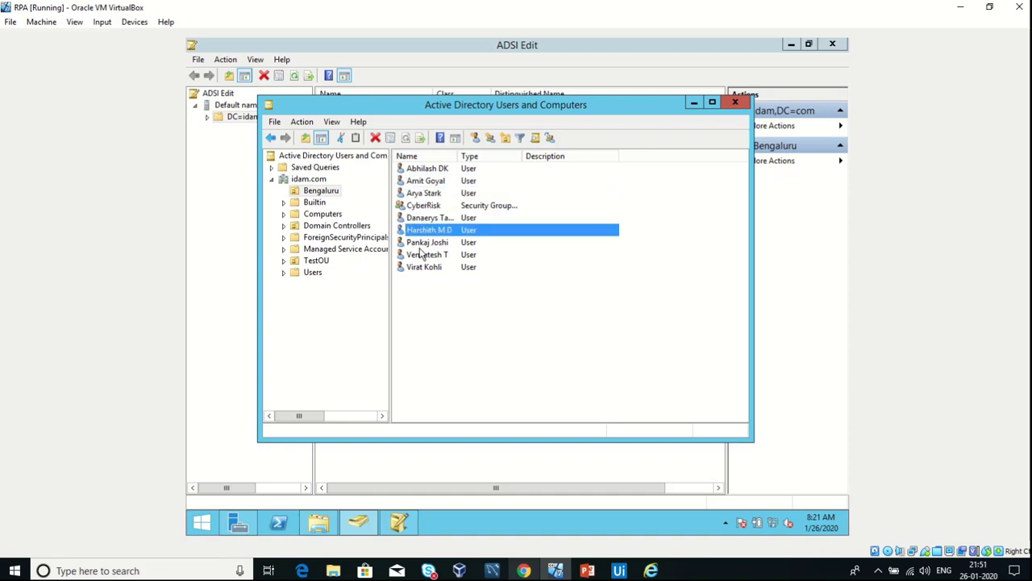
pyautogui.click(420, 244)
pyautogui.click(420, 256)
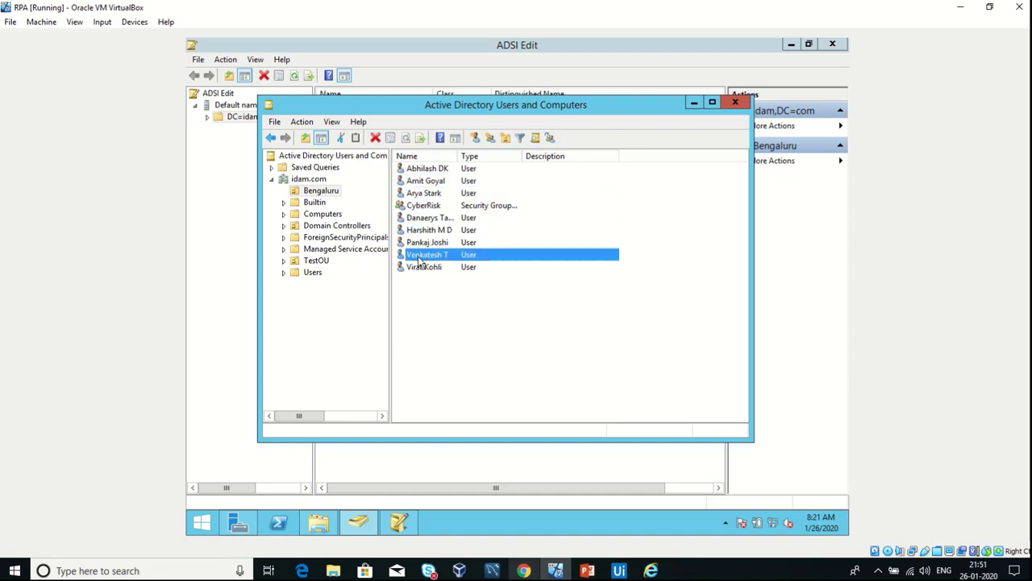
pyautogui.click(419, 268)
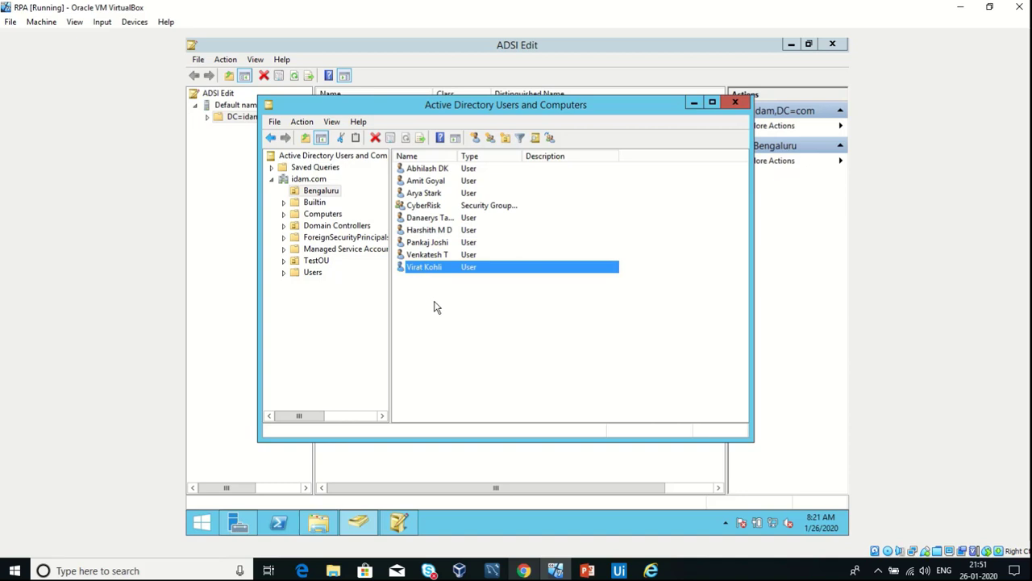
pyautogui.click(434, 307)
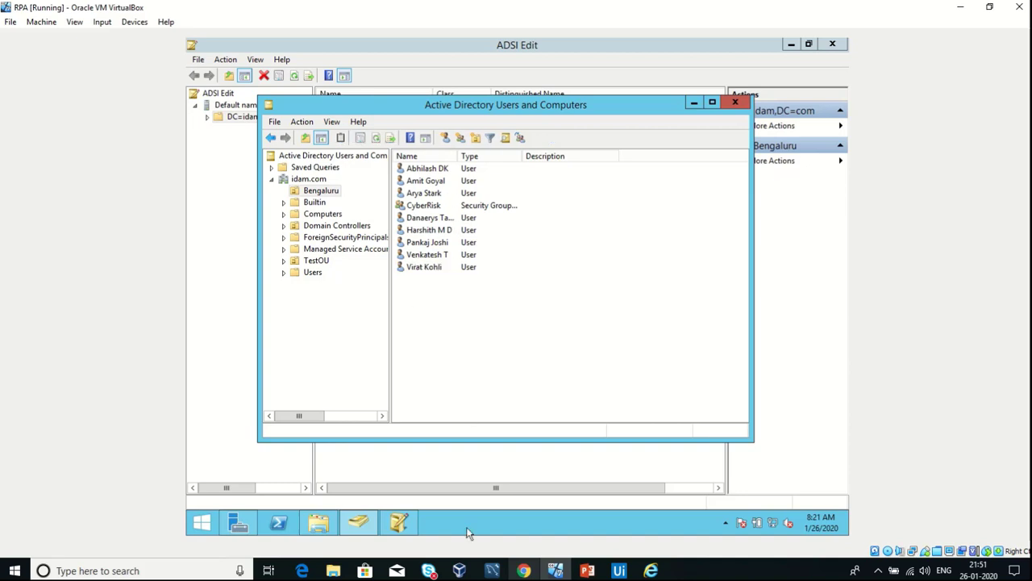
pyautogui.click(491, 570)
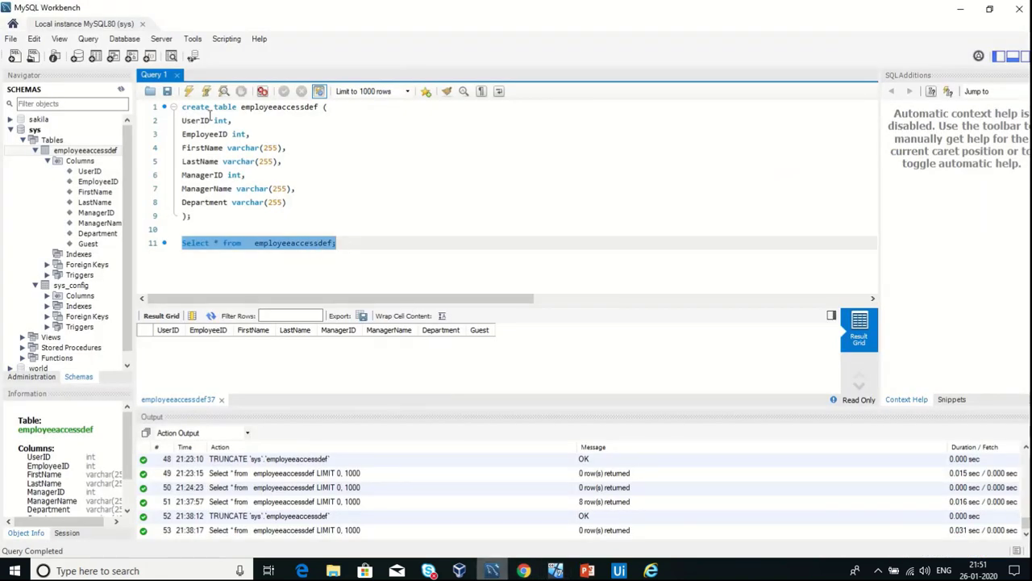
# Step: Run select * from employeeaccessdef and enlarge the Result Grid to show all eight rows
pyautogui.click(194, 95)
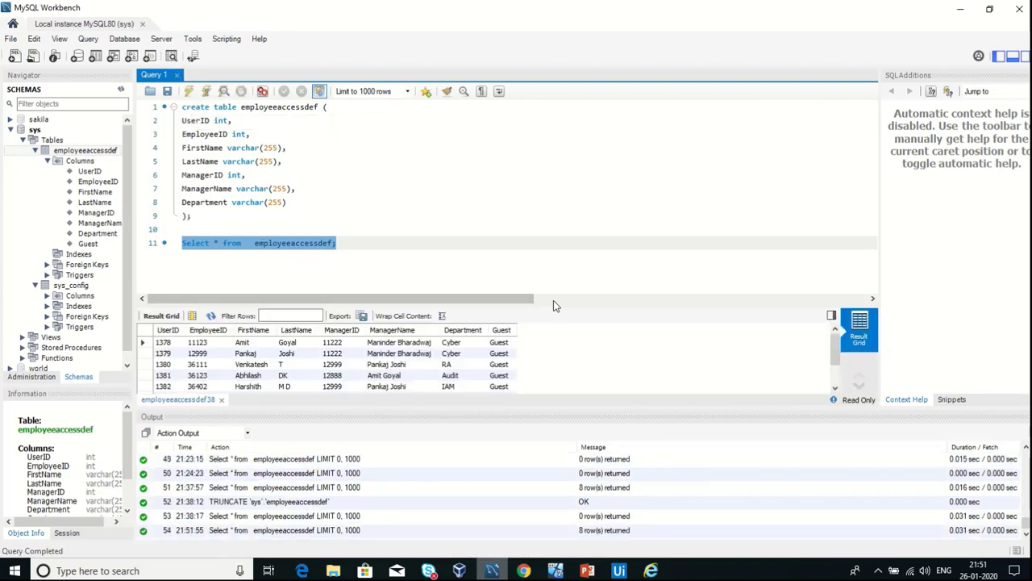
pyautogui.moveTo(542, 304); pyautogui.dragTo(544, 186)
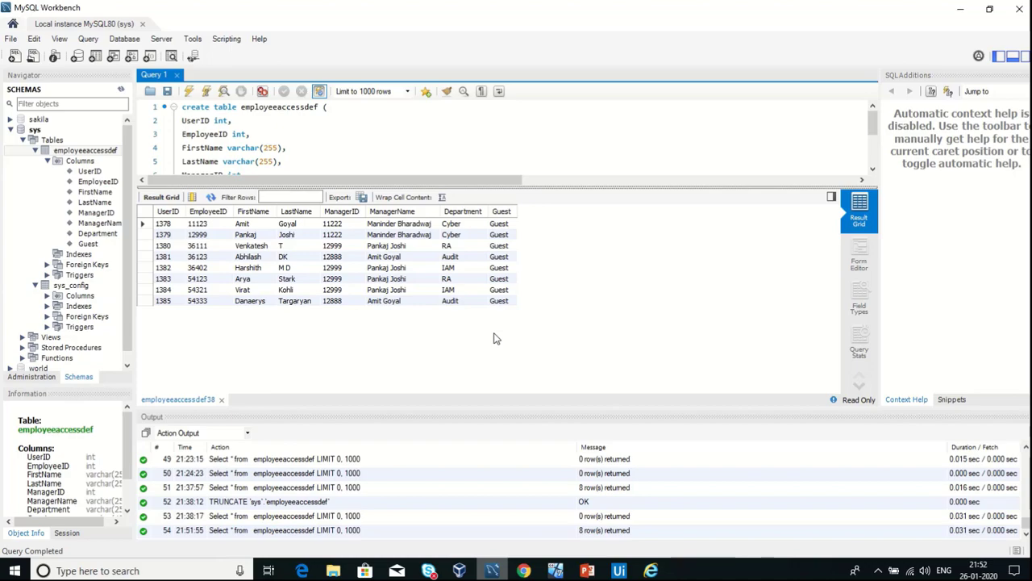
pyautogui.click(523, 570)
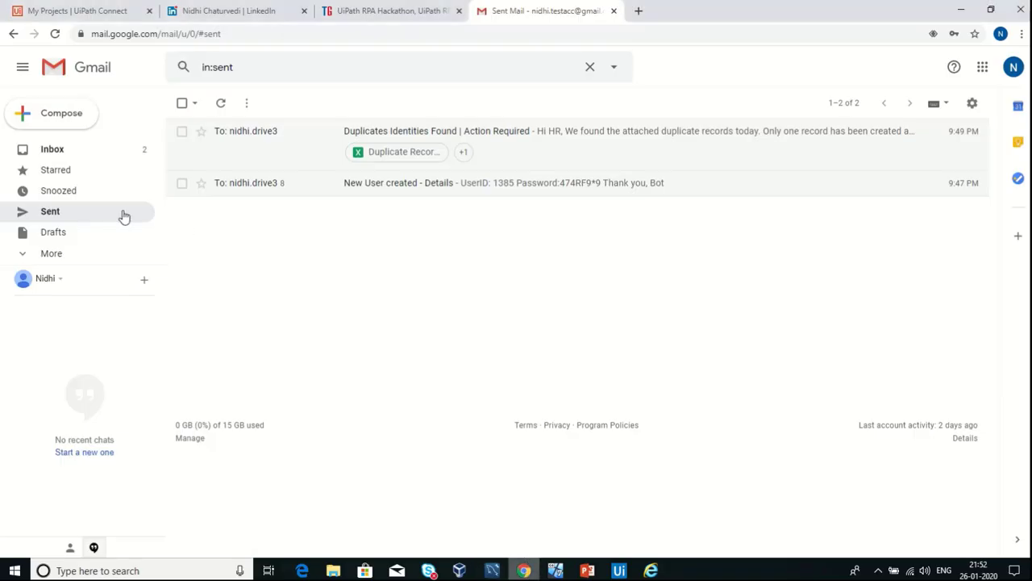
pyautogui.click(125, 218)
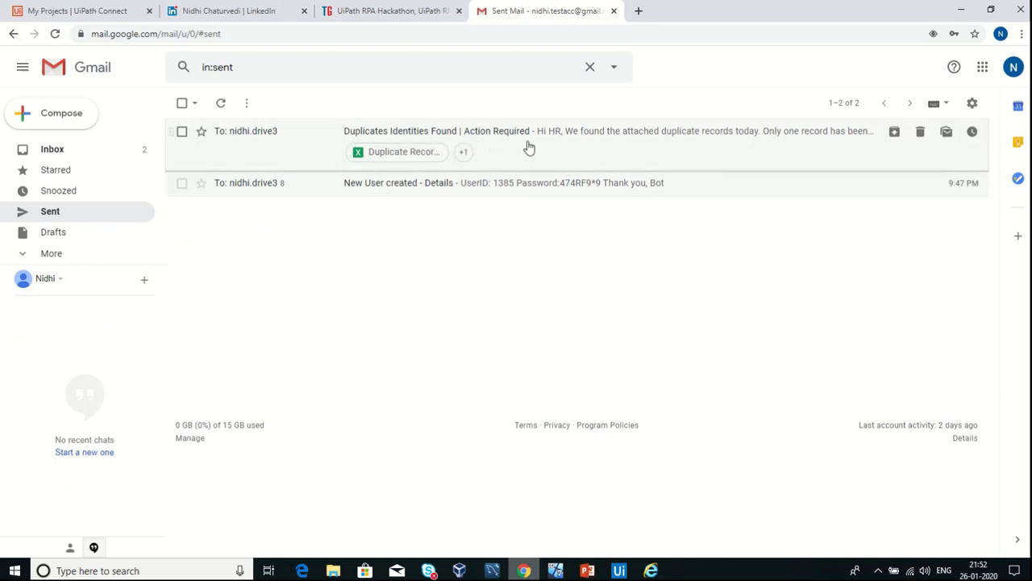
pyautogui.click(359, 185)
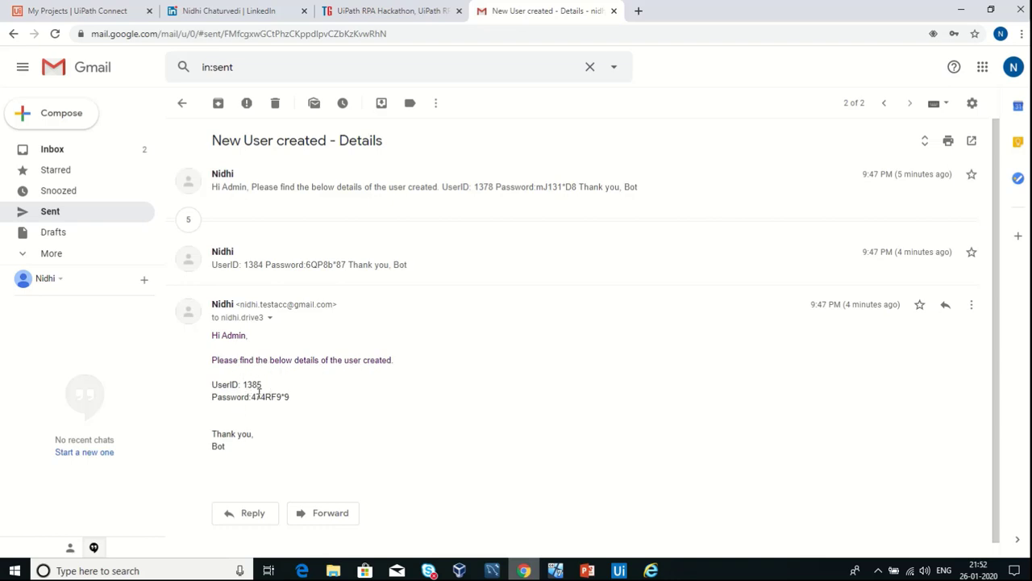
pyautogui.moveTo(264, 386); pyautogui.dragTo(250, 385)
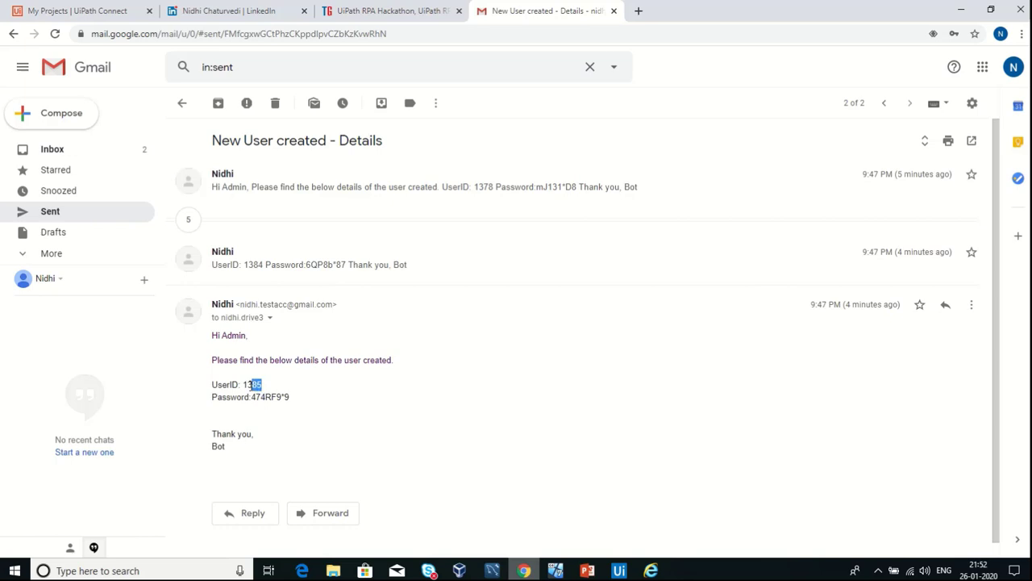
pyautogui.click(341, 402)
pyautogui.click(492, 570)
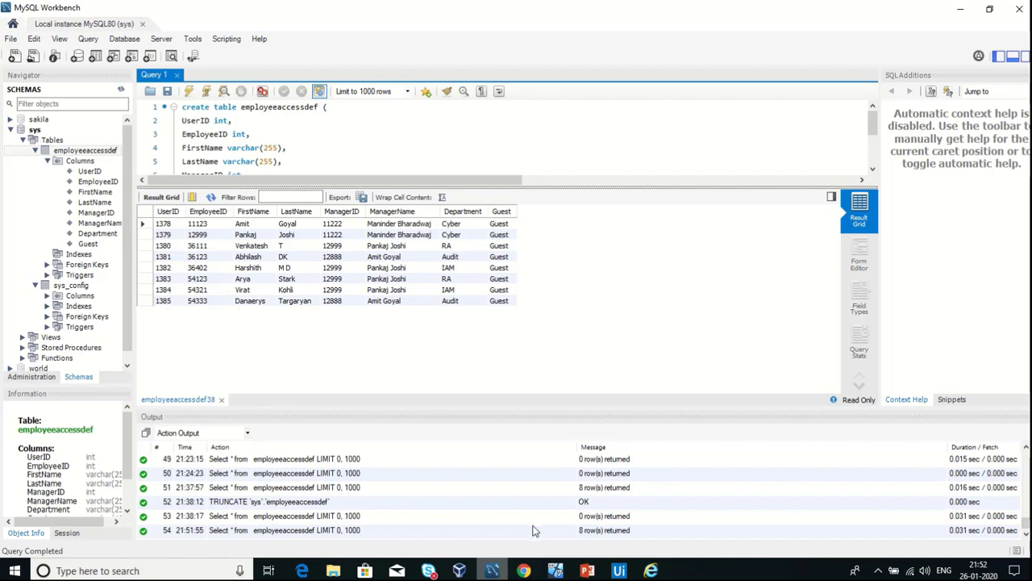
pyautogui.click(524, 570)
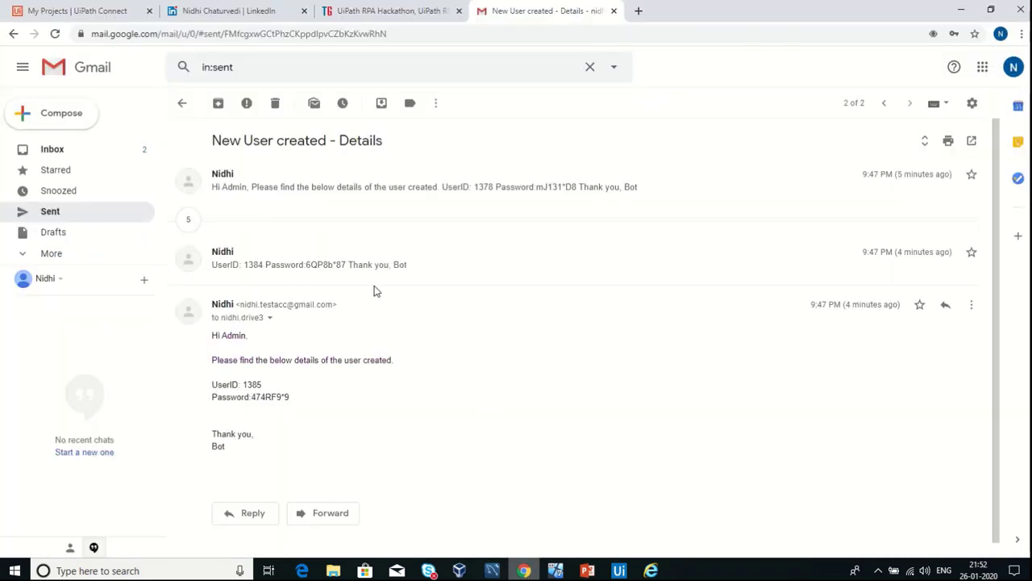
pyautogui.click(249, 279)
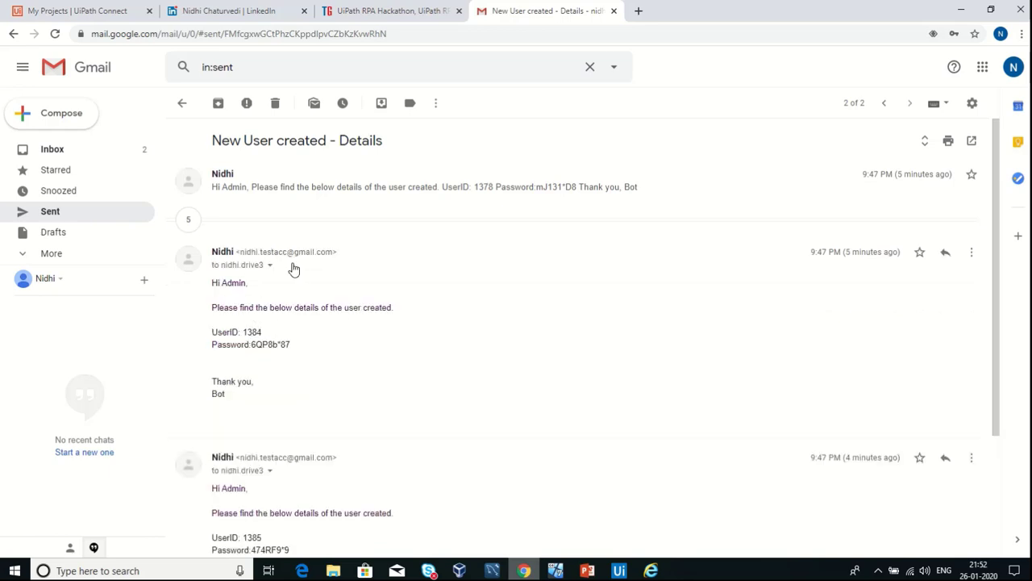
pyautogui.click(297, 225)
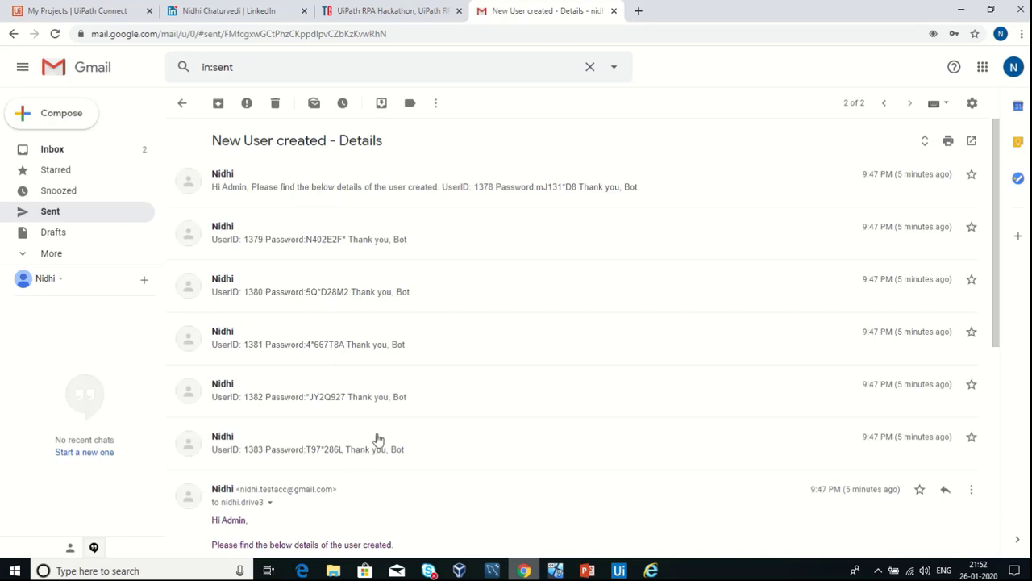
pyautogui.scroll(-3, 423, 397)
pyautogui.scroll(-2, 423, 397)
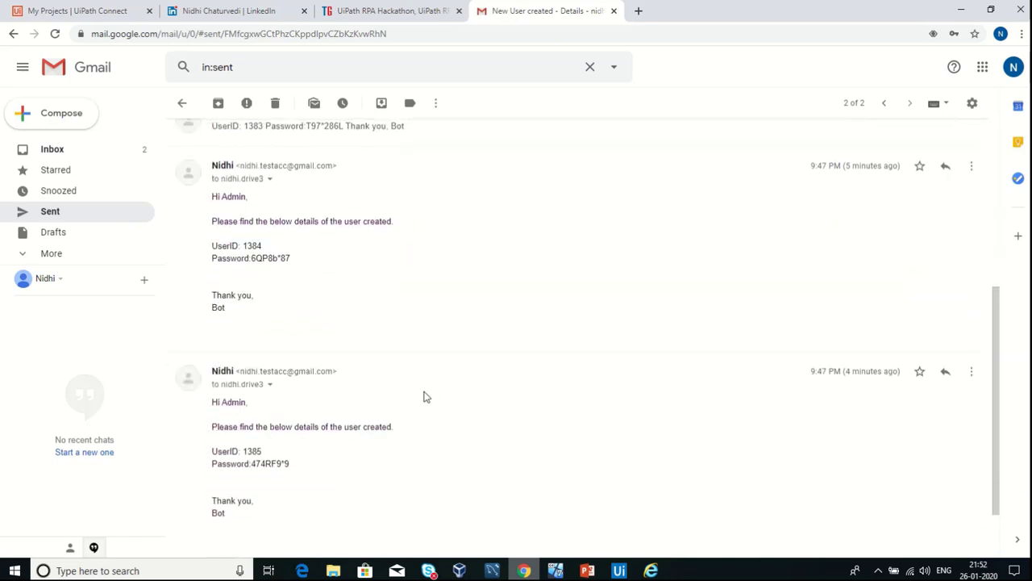
pyautogui.scroll(5, 425, 395)
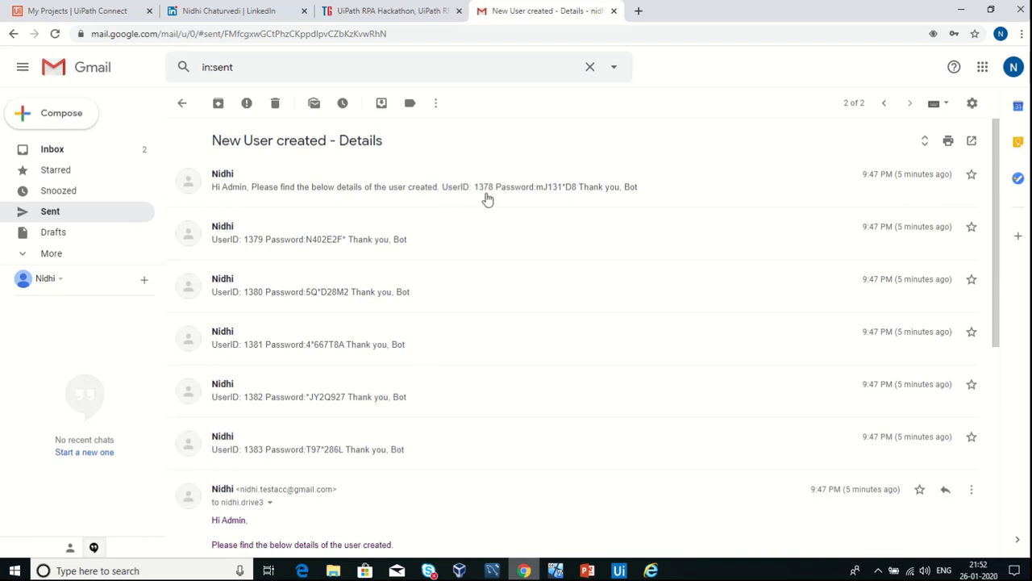
pyautogui.scroll(-5, 484, 228)
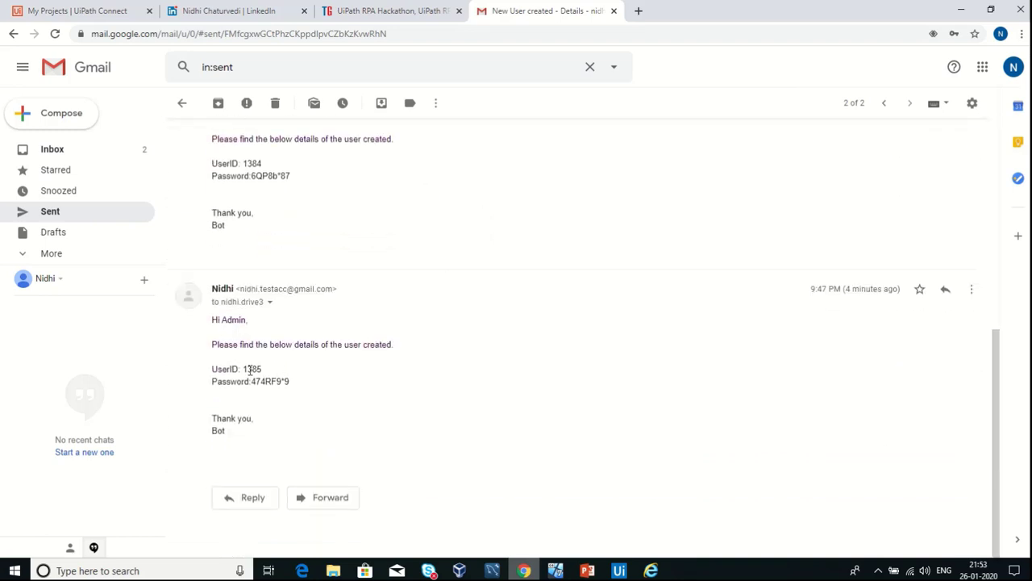
pyautogui.click(493, 571)
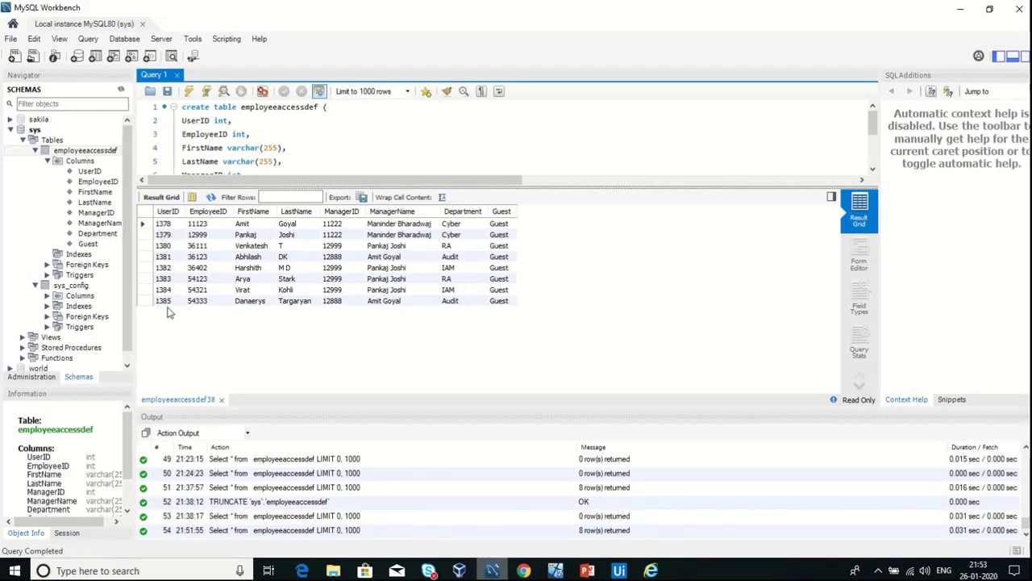
pyautogui.click(524, 570)
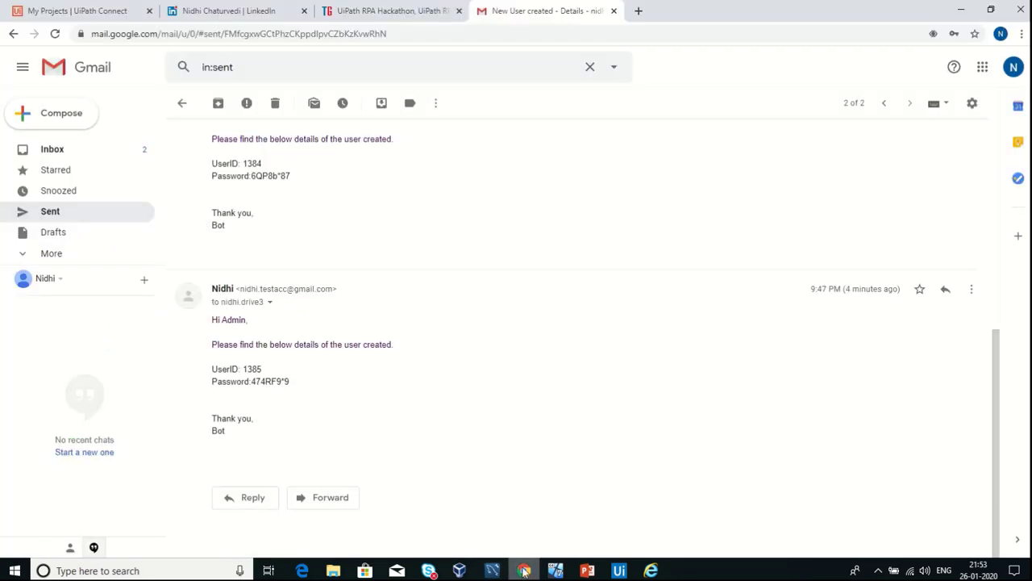
pyautogui.click(97, 219)
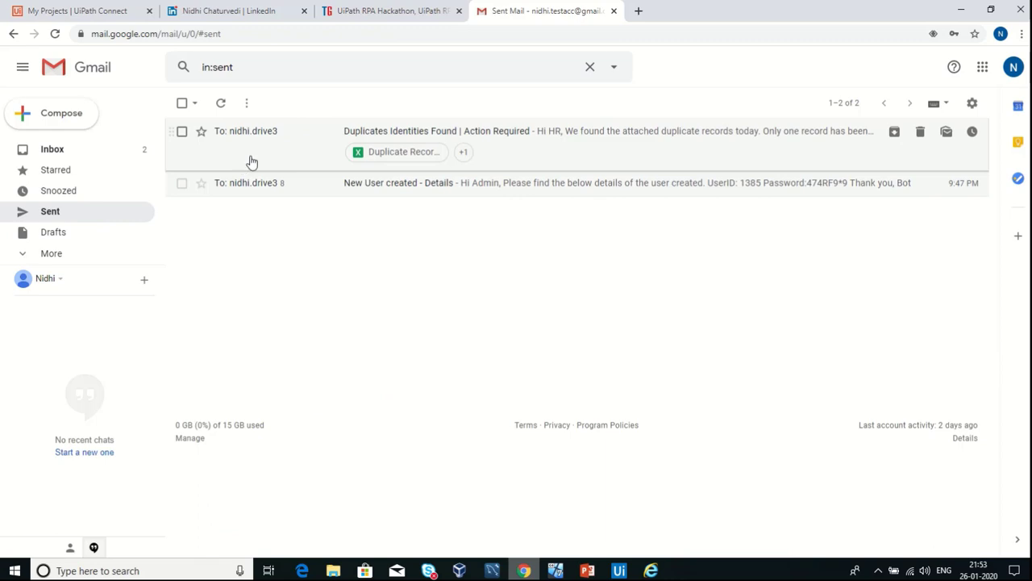
# Step: Preview the Duplicates Identities Found e-mail's Duplicate Records.xlsx attachment, showing one duplicate row
pyautogui.click(251, 159)
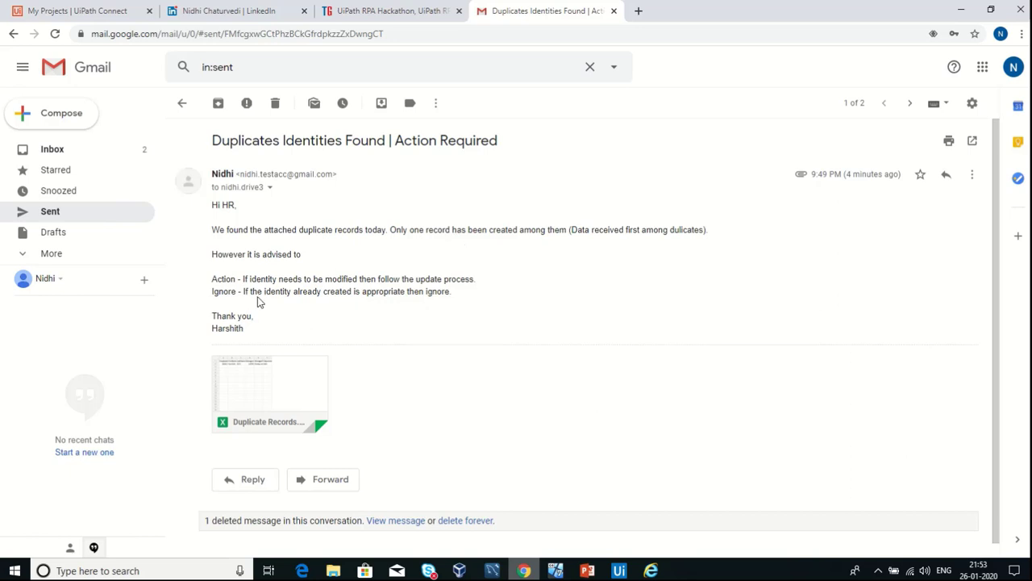
pyautogui.click(263, 379)
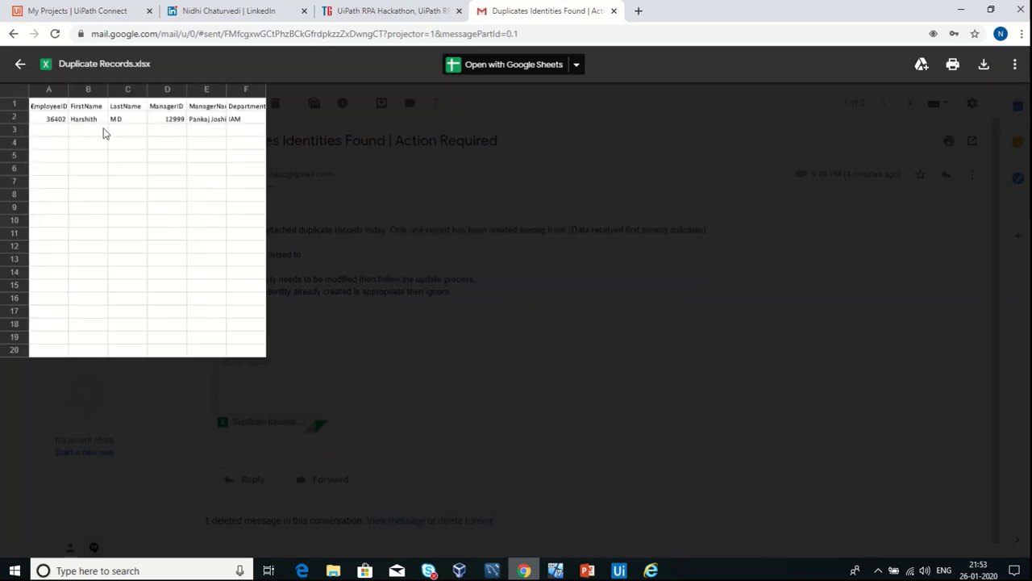
pyautogui.click(21, 71)
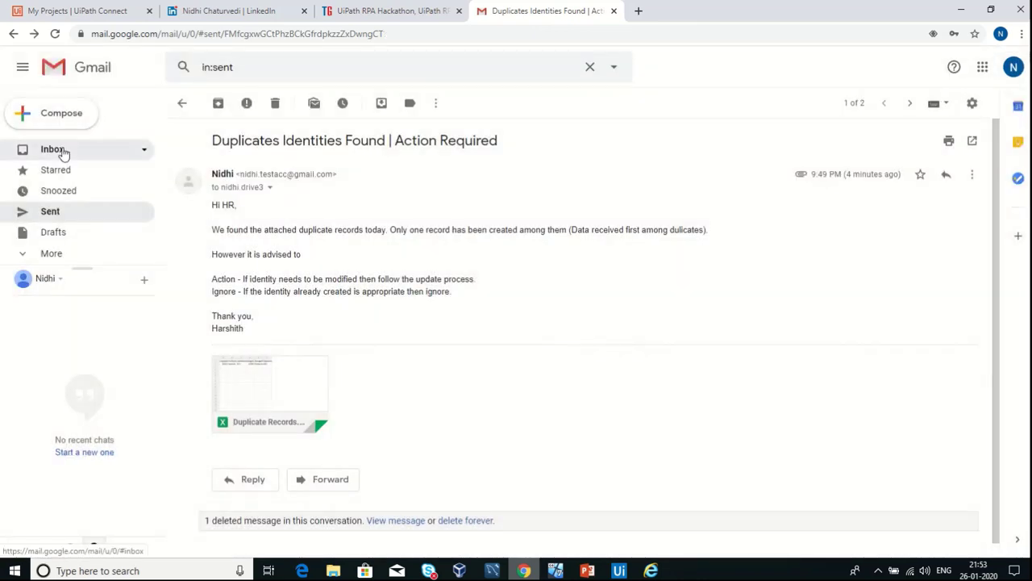
# Step: Return to the Gmail Inbox
pyautogui.click(63, 152)
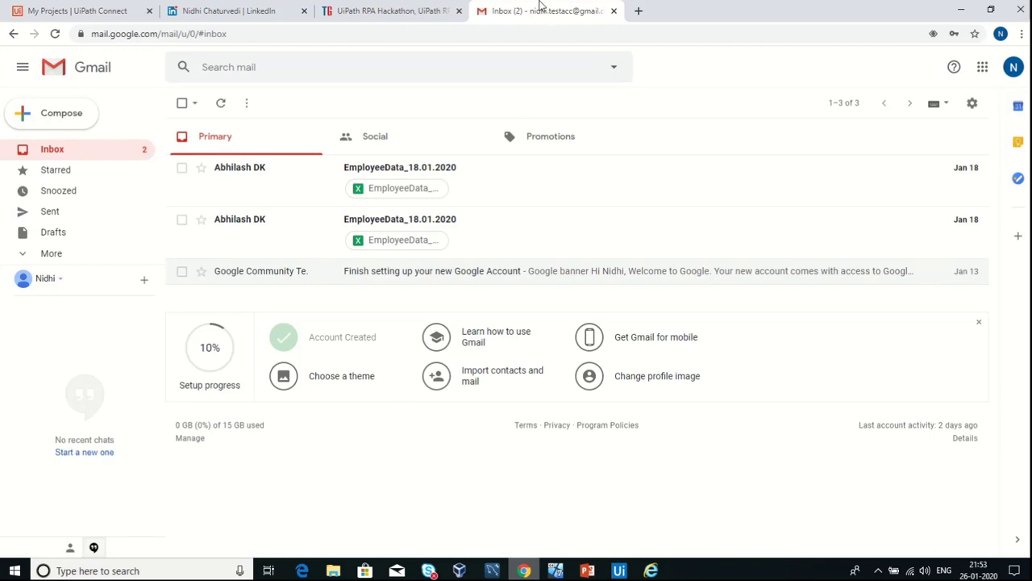
pyautogui.moveTo(472, 6)
pyautogui.click(472, 25)
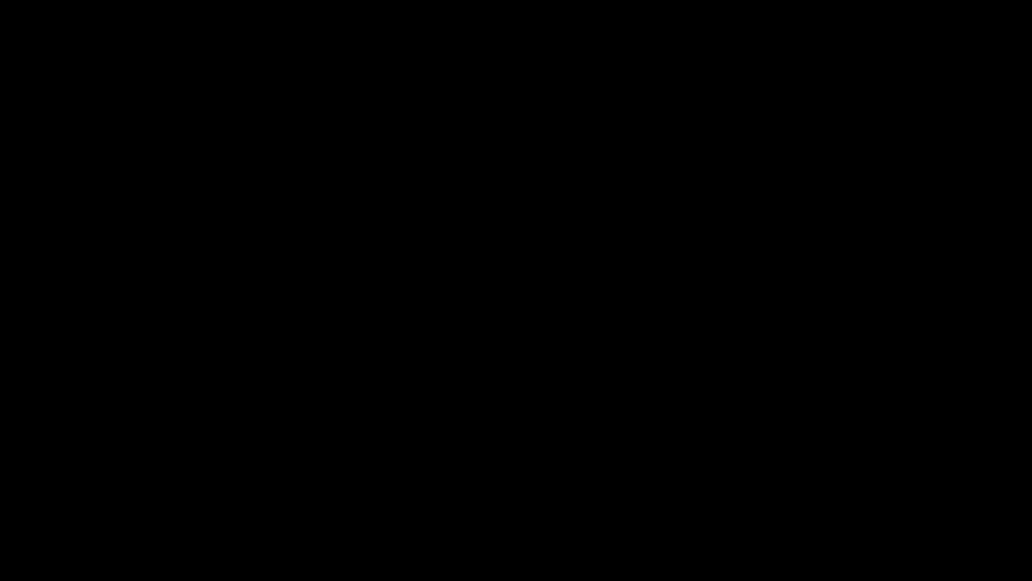